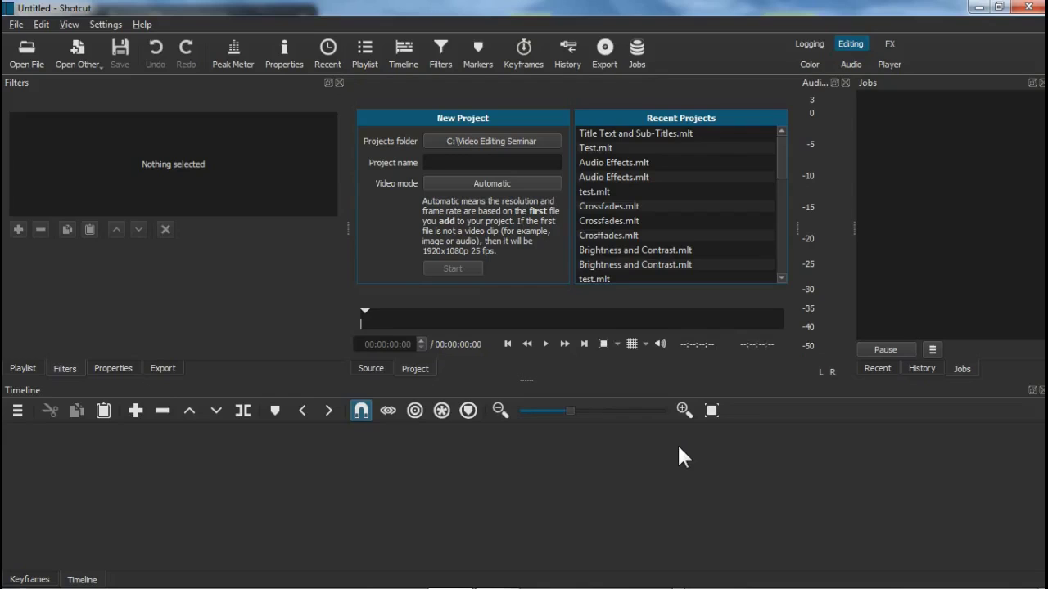
Start a new project with C:\Video Editing Seminar as the projects folder
left_click(15, 25)
mouse_move(41, 25)
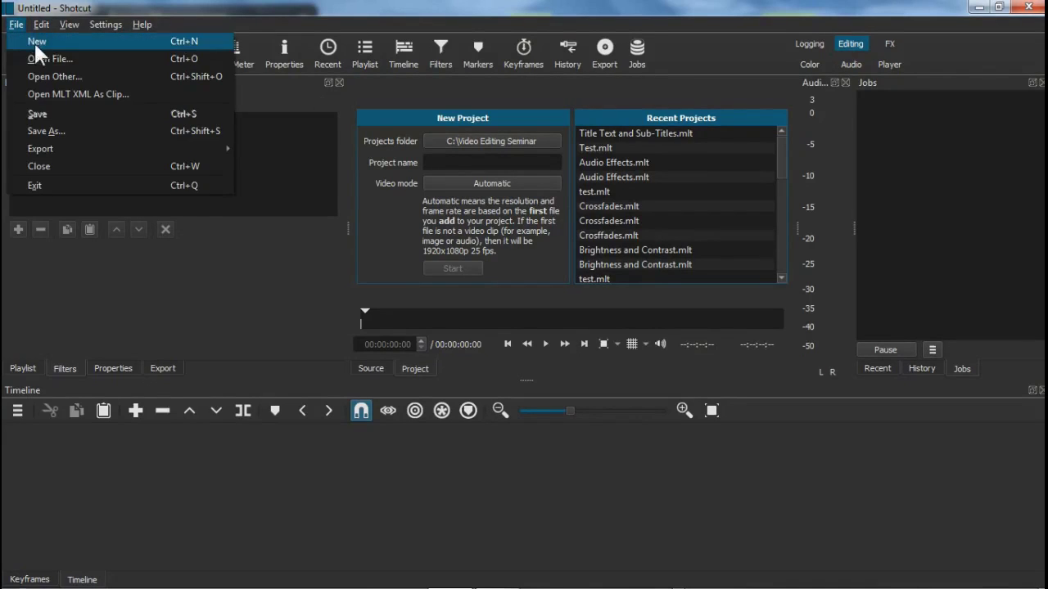
left_click(136, 45)
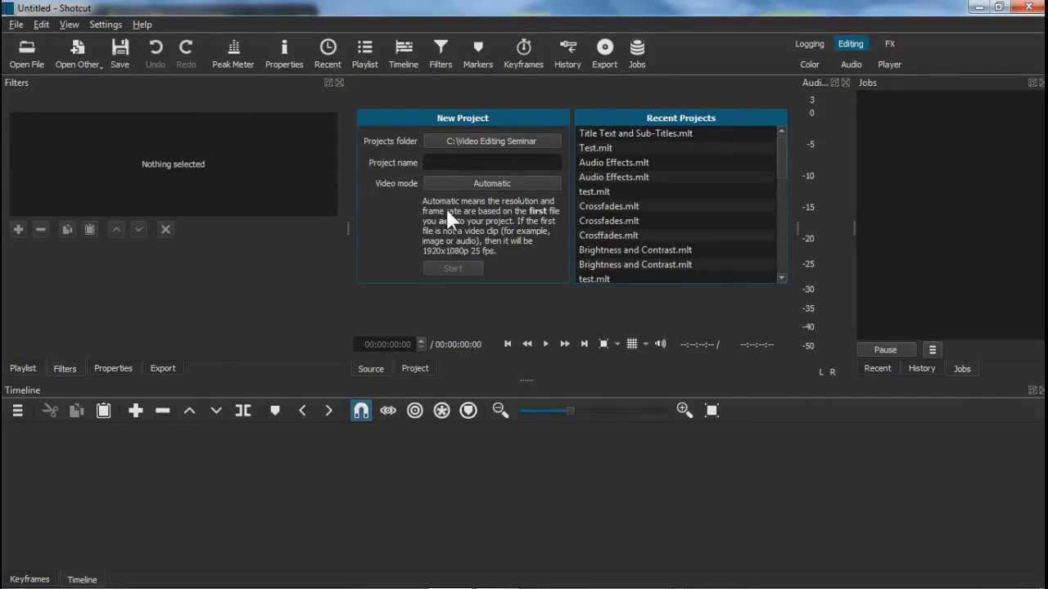
left_click(495, 144)
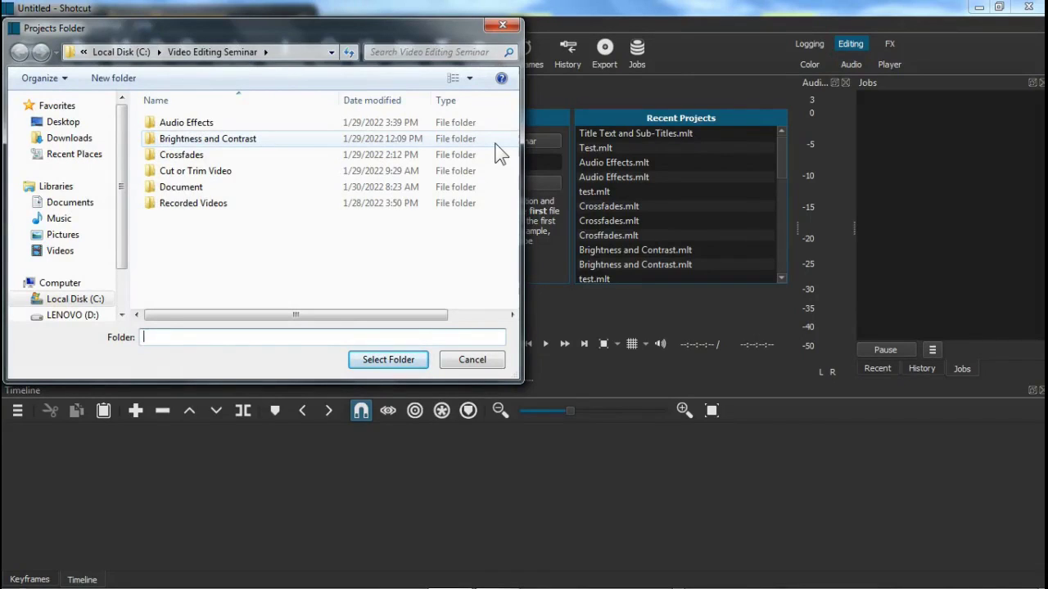
left_click(82, 302)
left_click(217, 236)
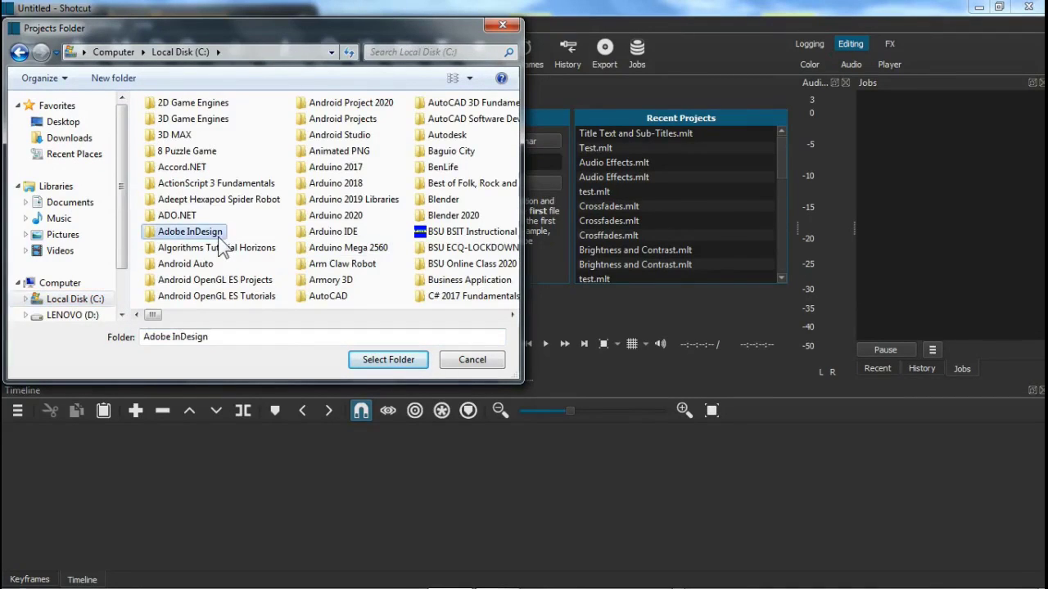
key("v")
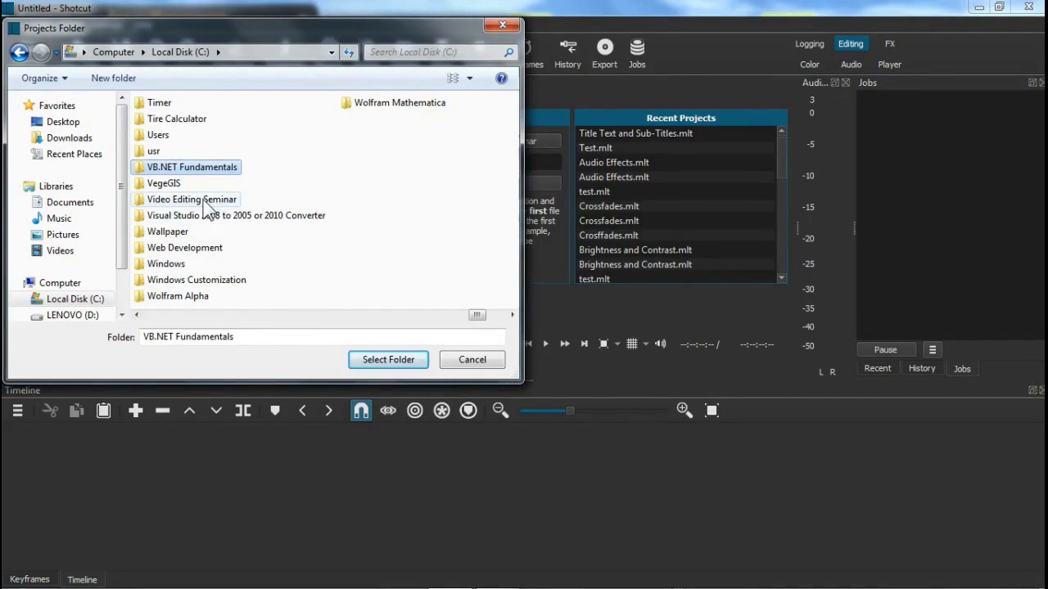
left_click(204, 201)
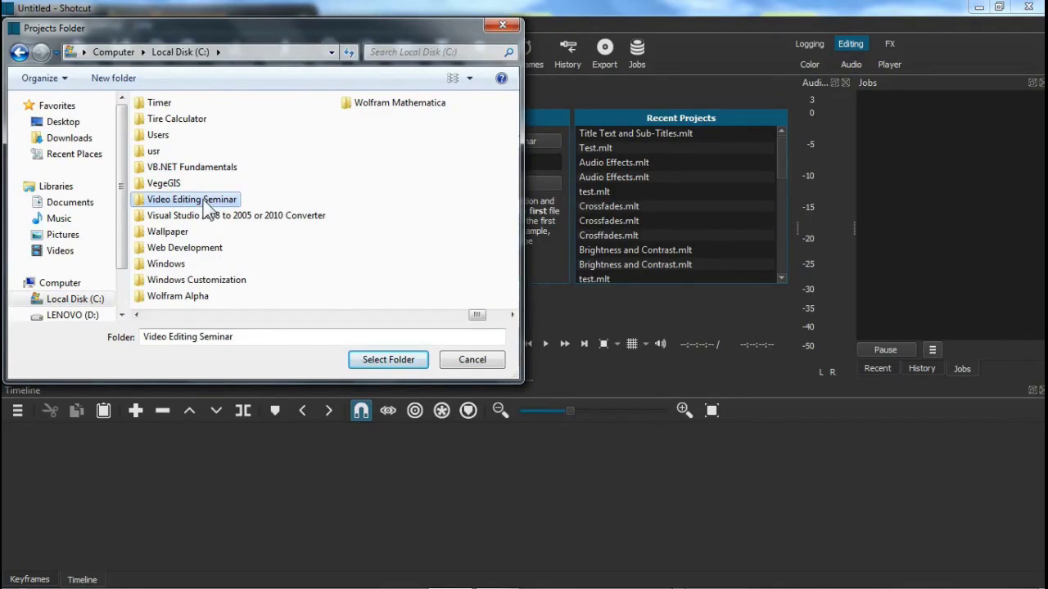
left_click(389, 360)
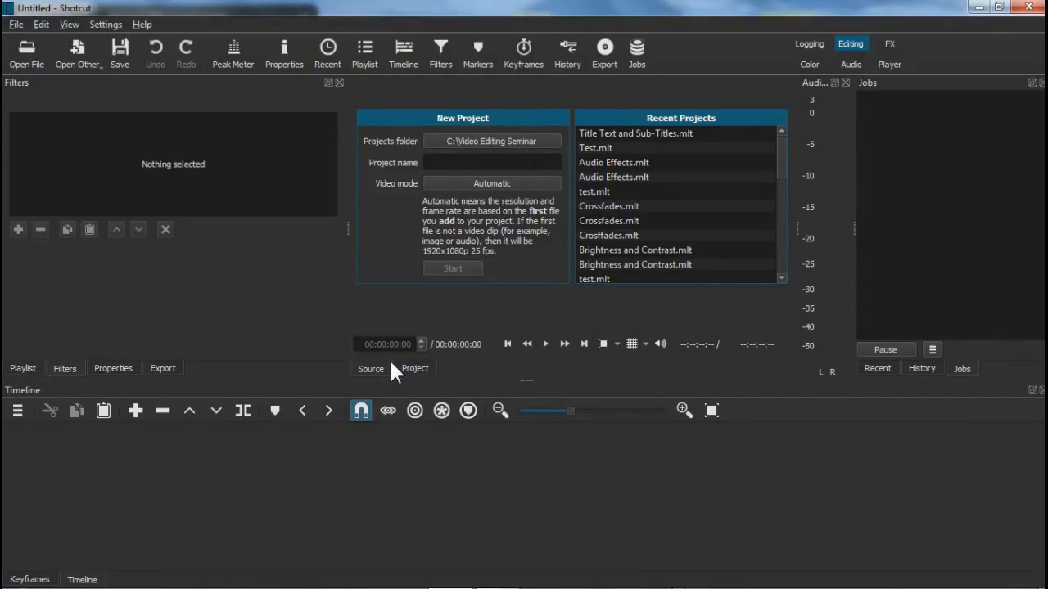
Name the project 'Title Text and Sub-Titles' and create it
left_click(450, 163)
type("Title Text and Sub-Titles")
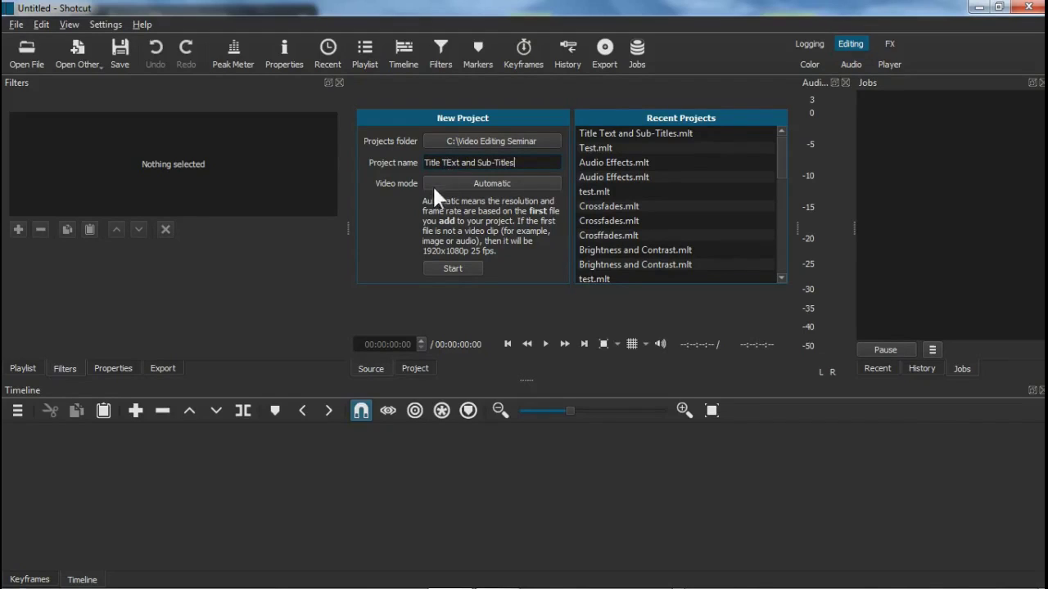
left_click(455, 270)
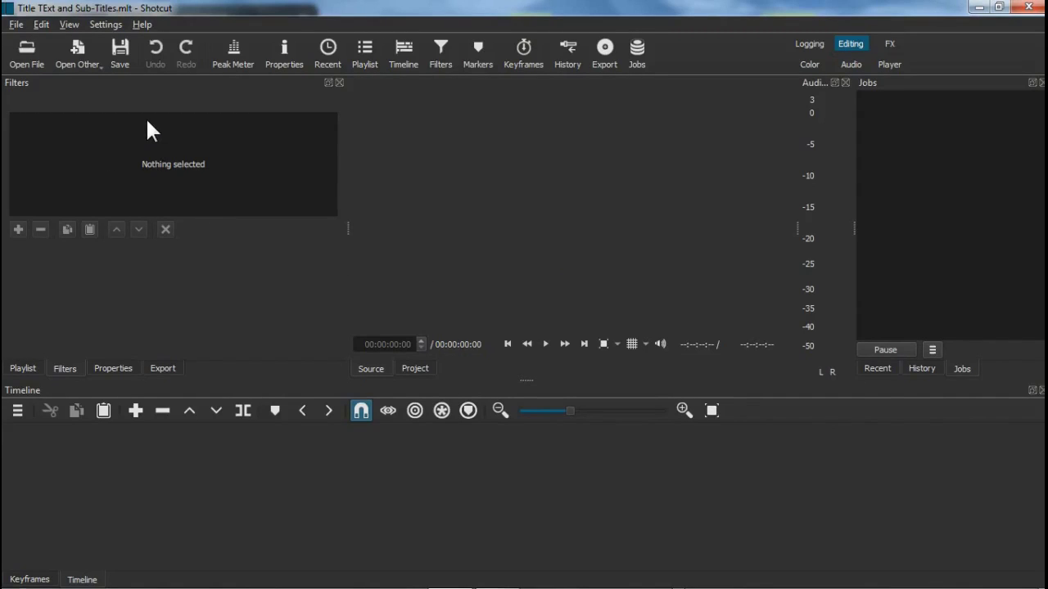
Add a generated Text clip reading 'The Revenge of Juan Masipag'
left_click(79, 65)
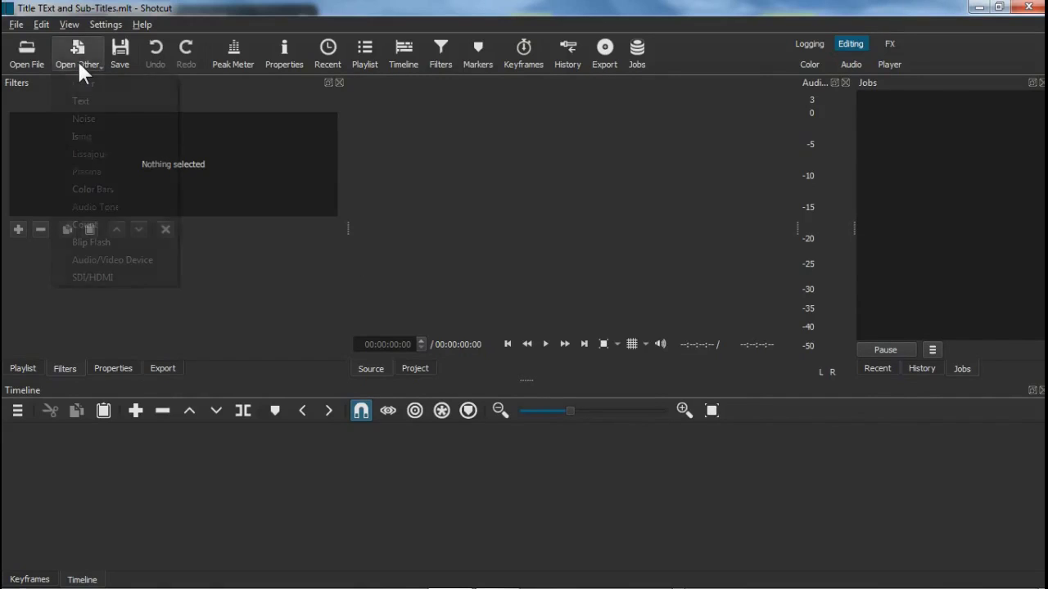
left_click(98, 104)
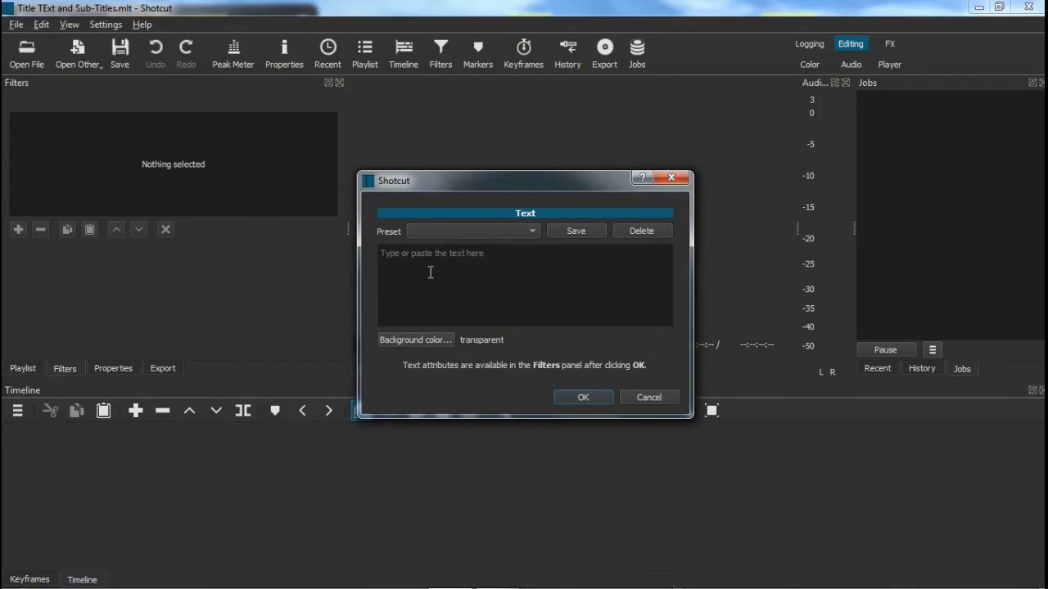
type("The Revenge of ")
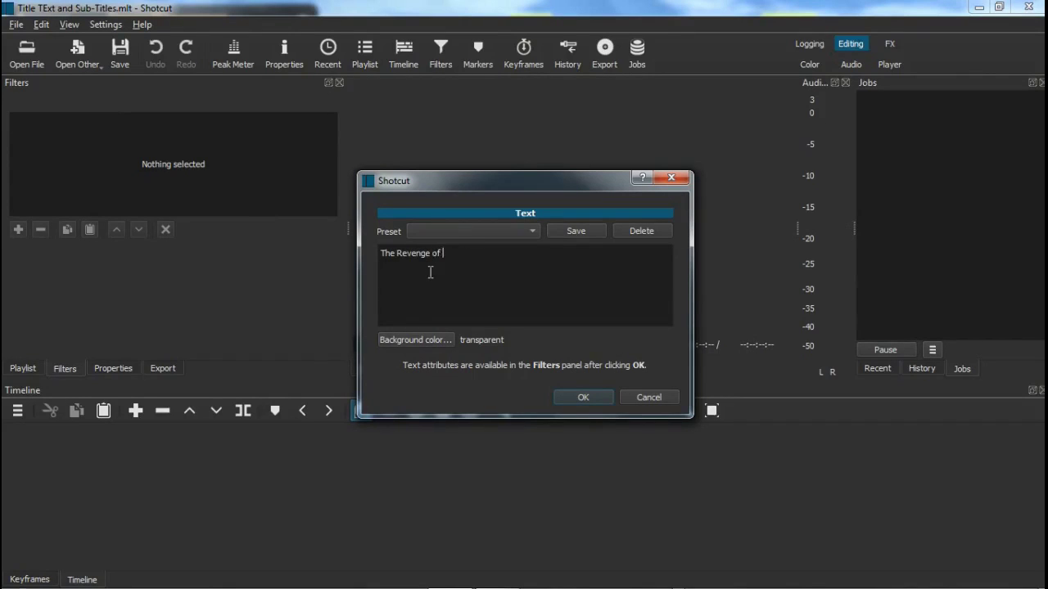
type("Juan Masipag")
left_click(578, 397)
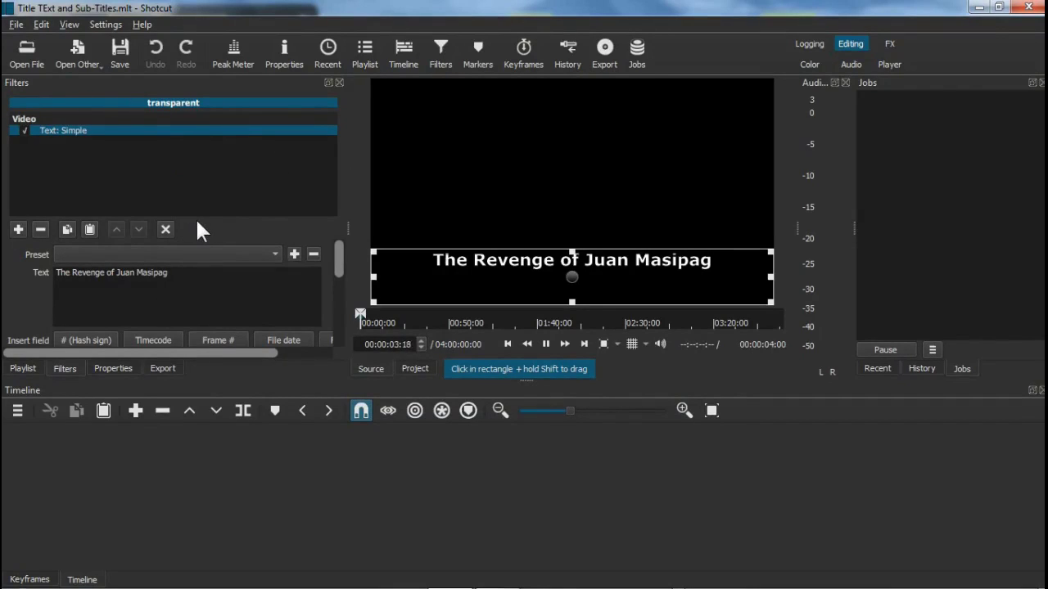
Apply the Slide In From Top preset and set the title's text colour to yellow
left_click(274, 256)
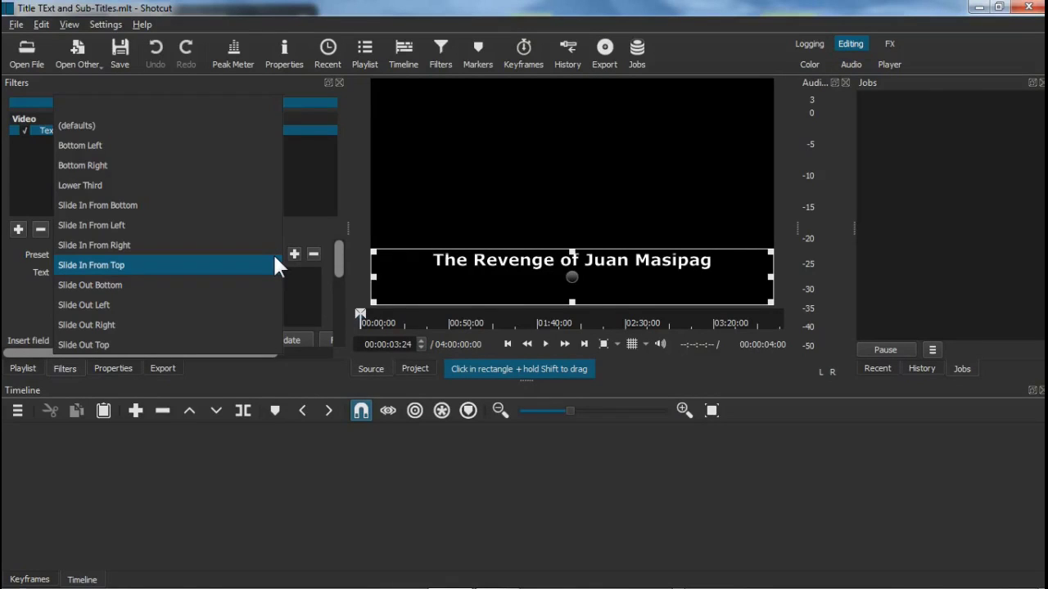
left_click(131, 274)
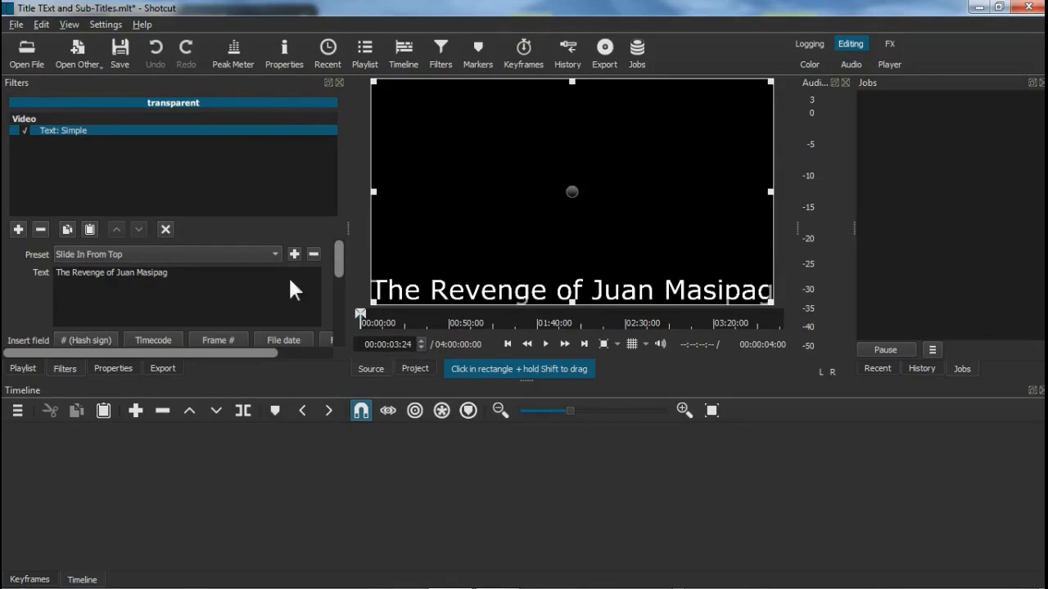
left_click_drag(336, 266, 338, 304)
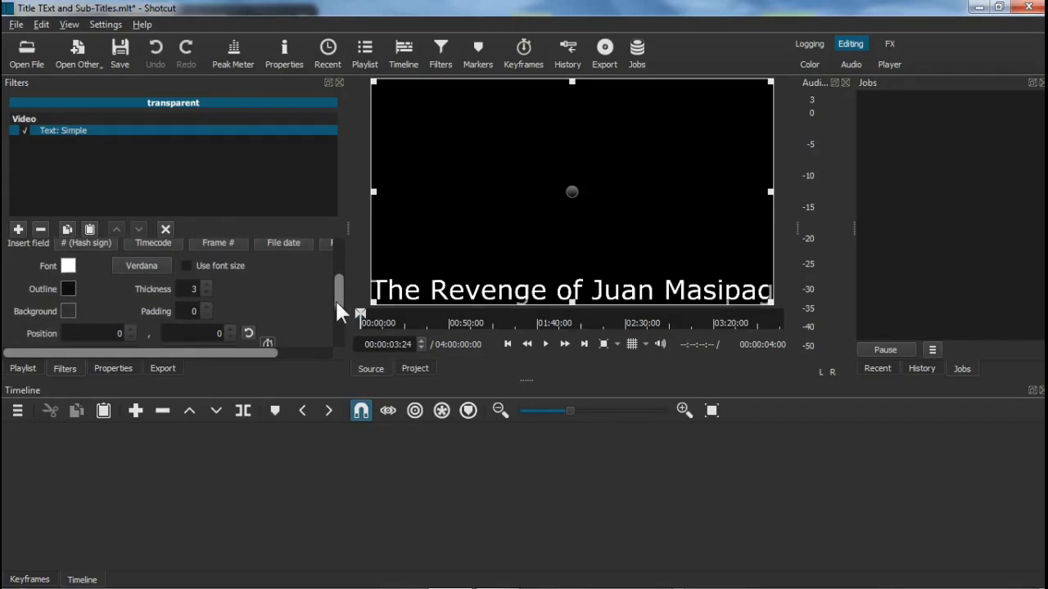
left_click(69, 267)
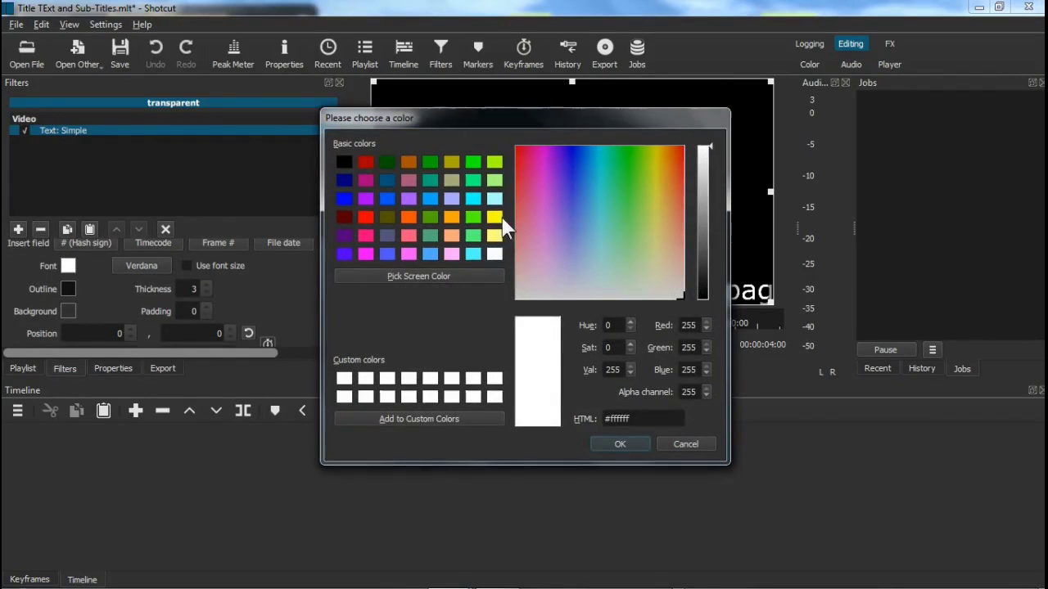
left_click(495, 217)
left_click(631, 443)
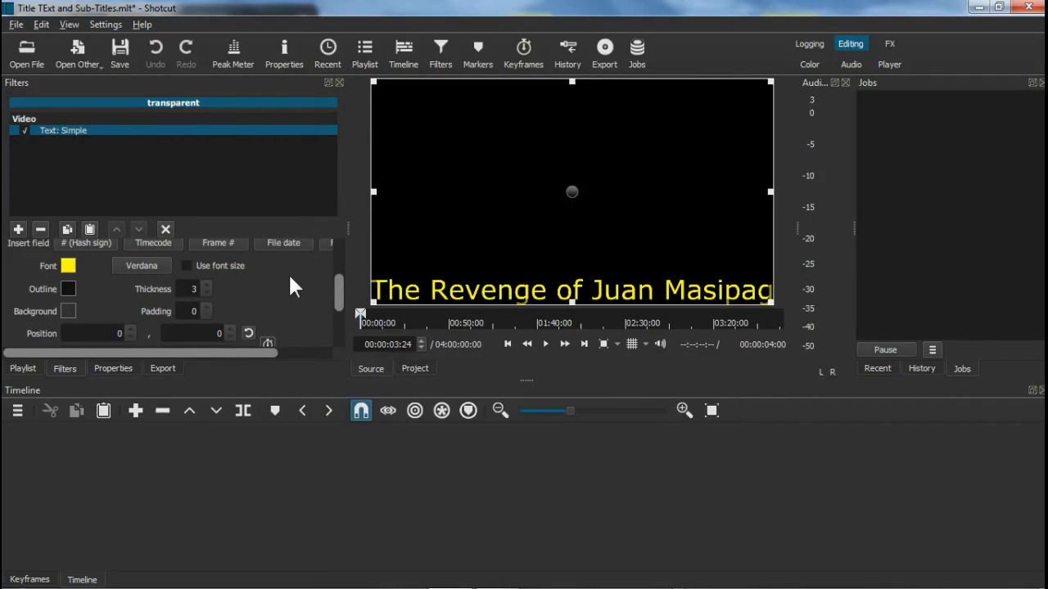
Set the title font to Arial Bold at size 100
left_click(151, 270)
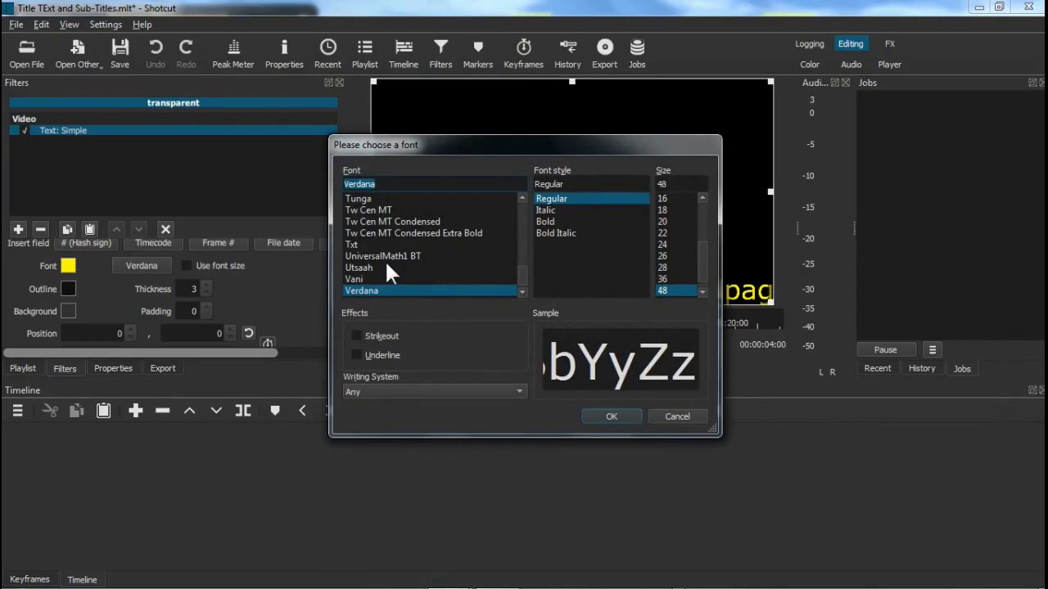
key("Home")
scroll(385, 259, "down", 5)
scroll(387, 266, "down", 5)
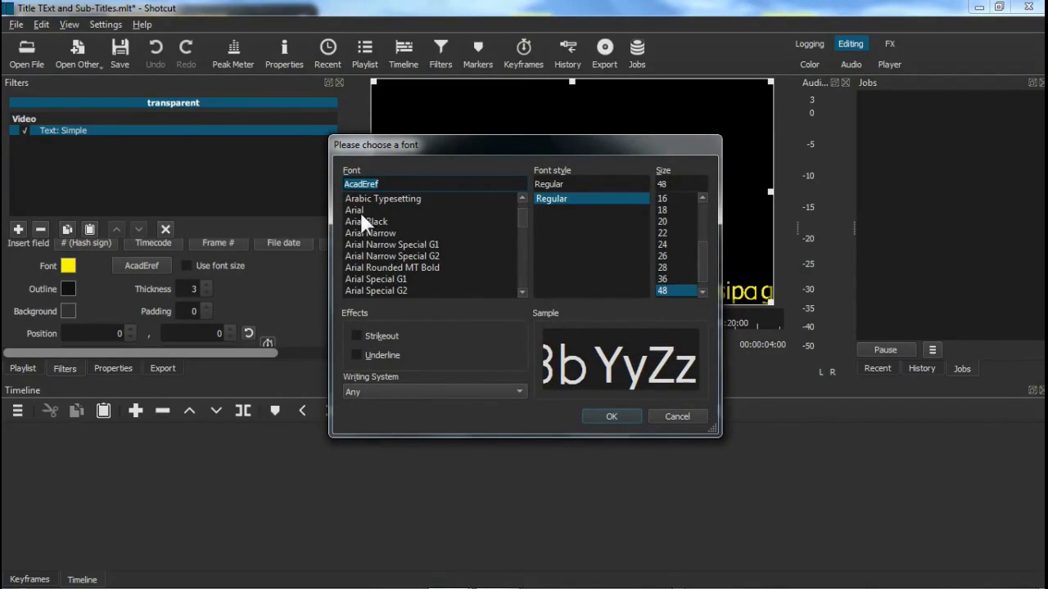
left_click(360, 212)
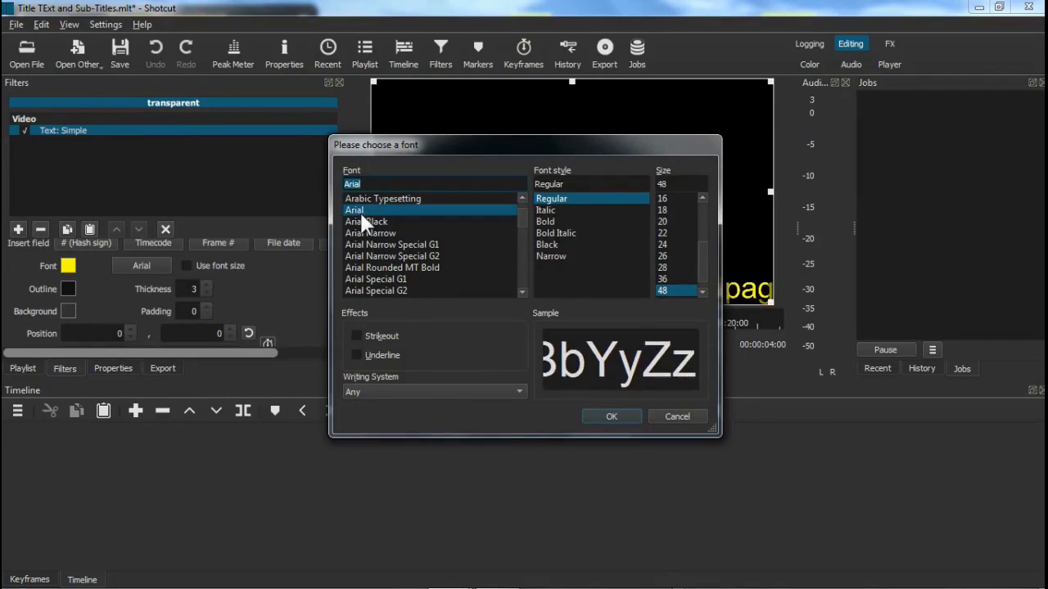
left_click(547, 222)
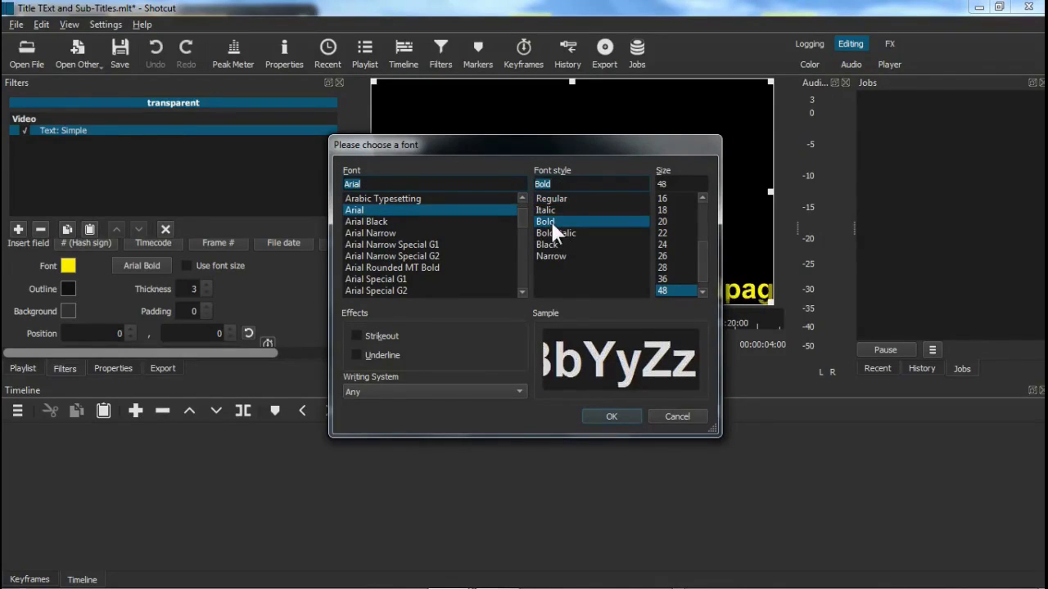
left_click(689, 185)
key("BackSpace")
key("BackSpace")
type("100")
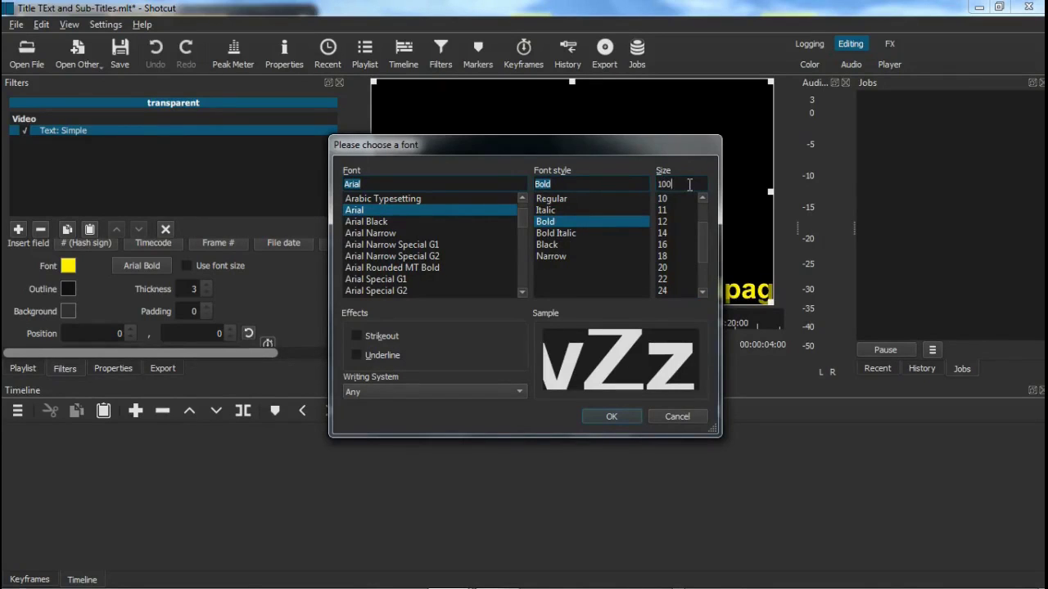
left_click(627, 415)
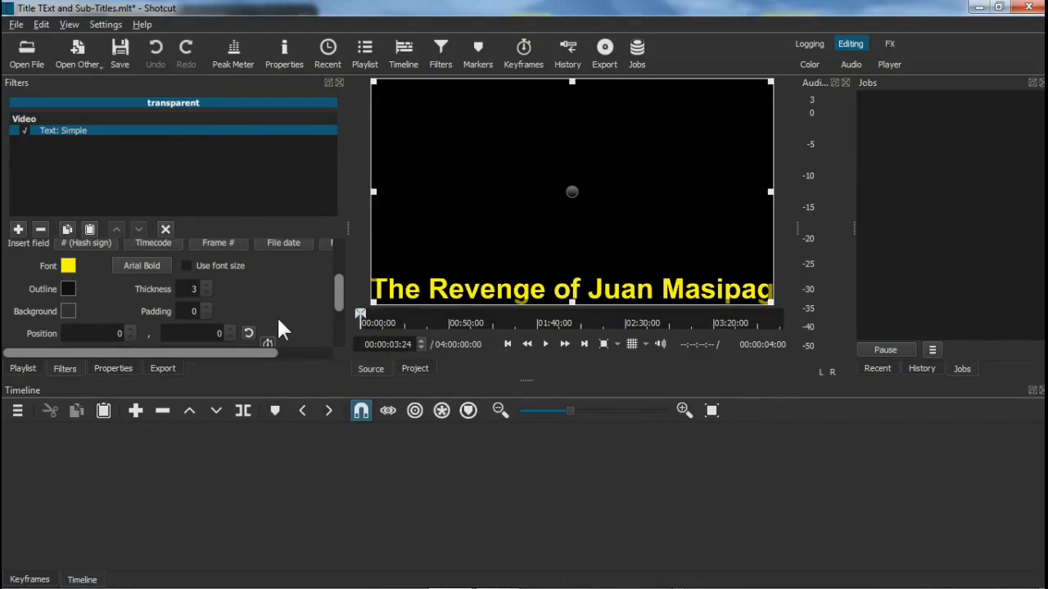
Use the 100 font size, centre the title vertically, and place it on track V1
left_click(187, 266)
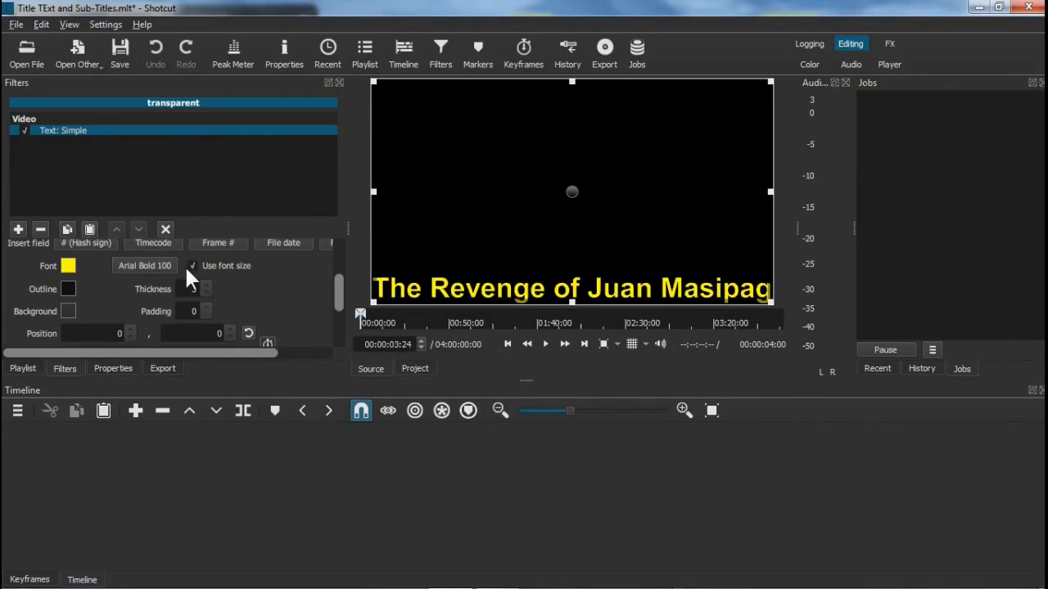
left_click_drag(338, 303, 341, 327)
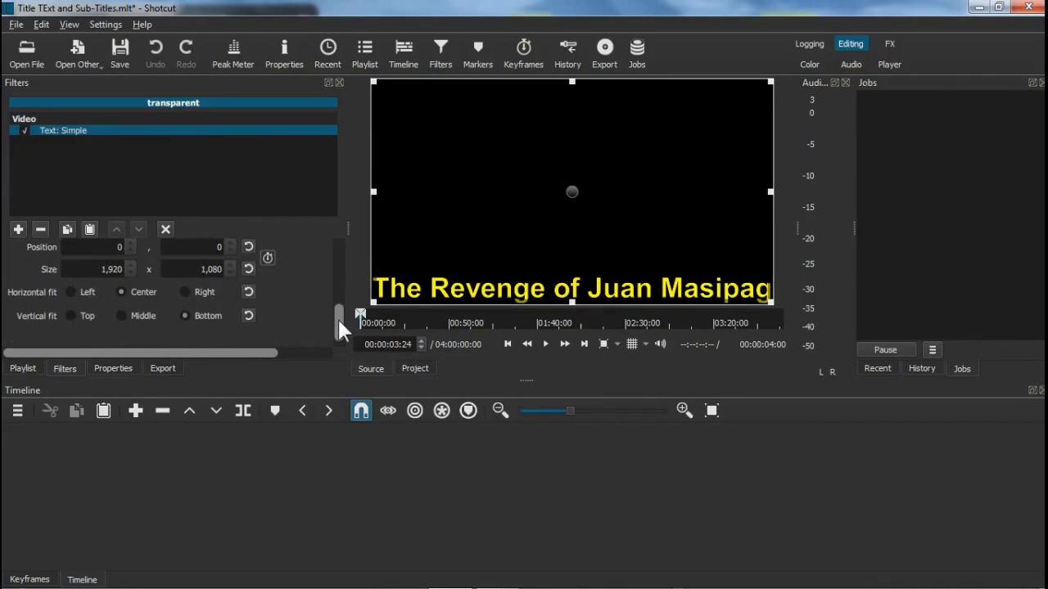
left_click(132, 315)
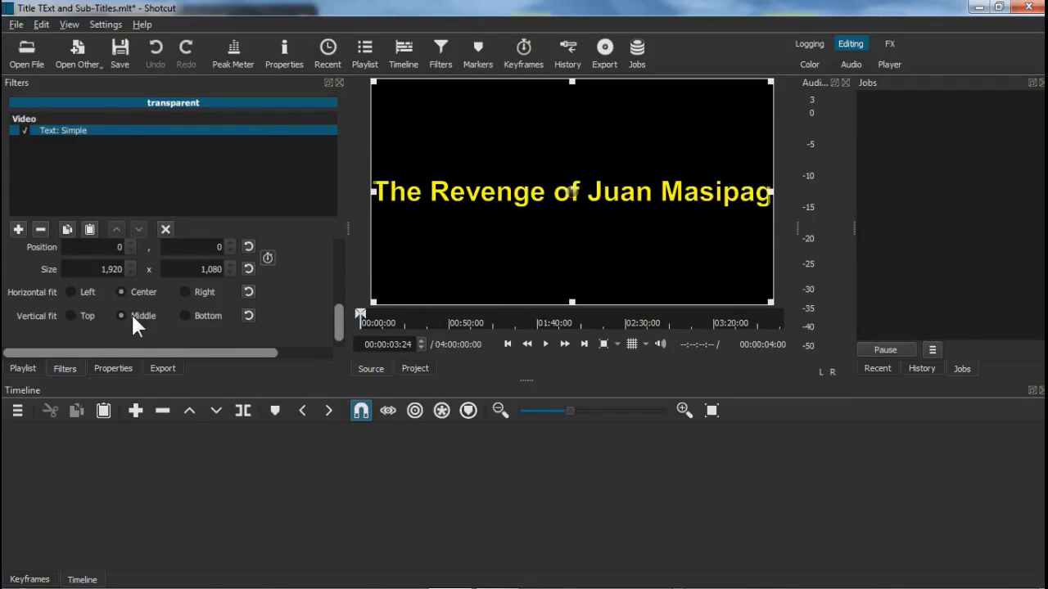
left_click_drag(563, 176, 10, 427)
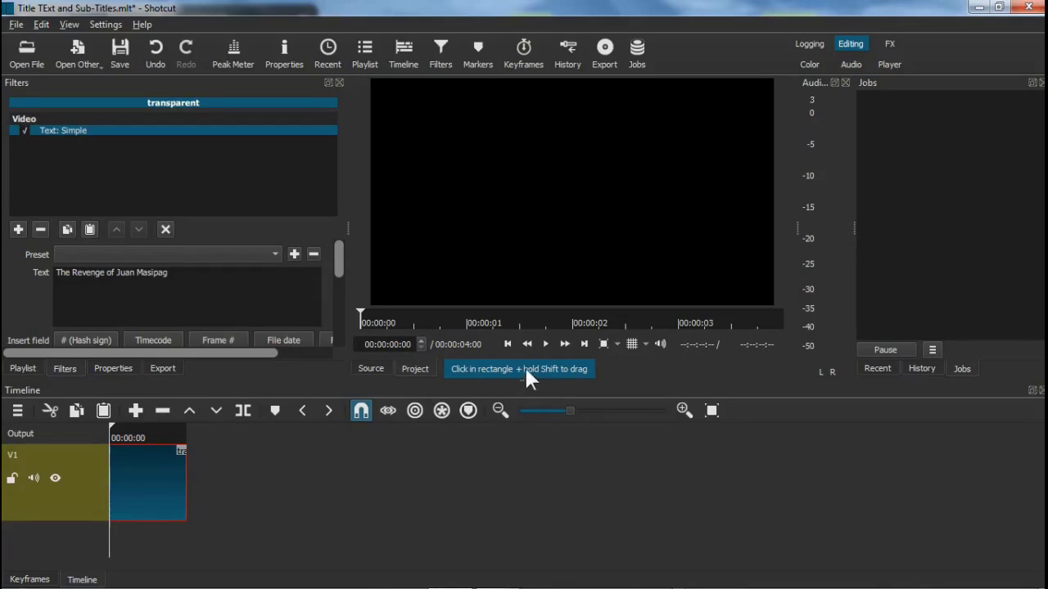
left_click(545, 343)
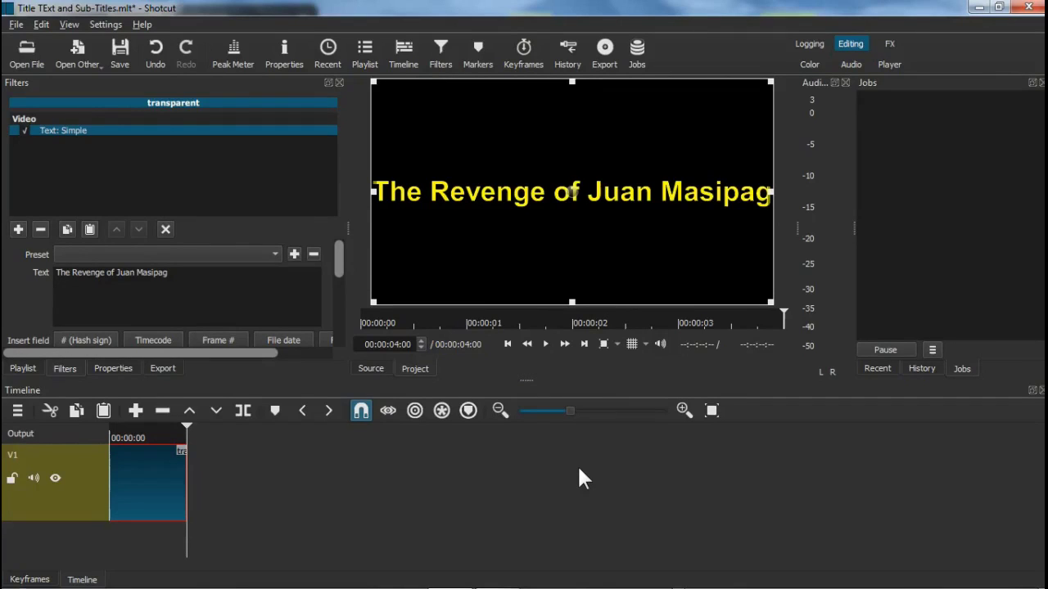
Open Juan Masipag Revenge.mp4 from Video Editing Seminar\Recorded Videos in the source player
left_click(32, 55)
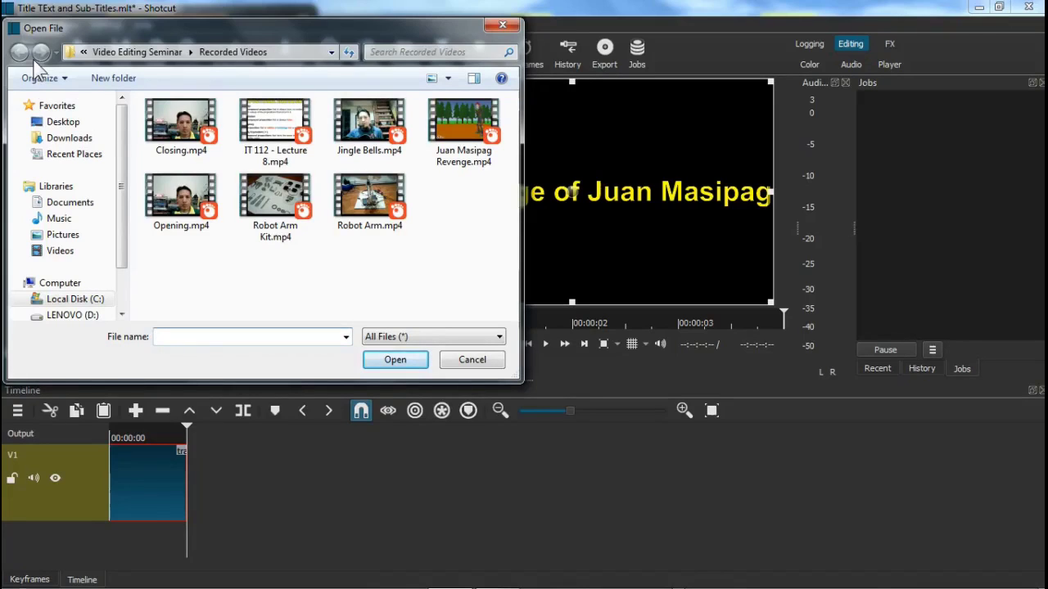
left_click(164, 53)
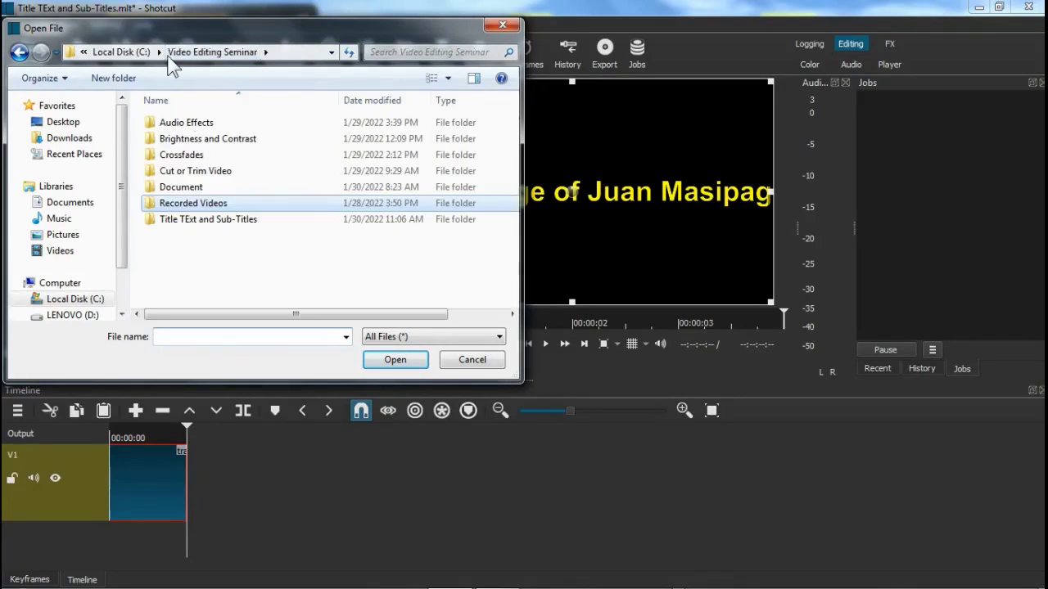
double_click(198, 202)
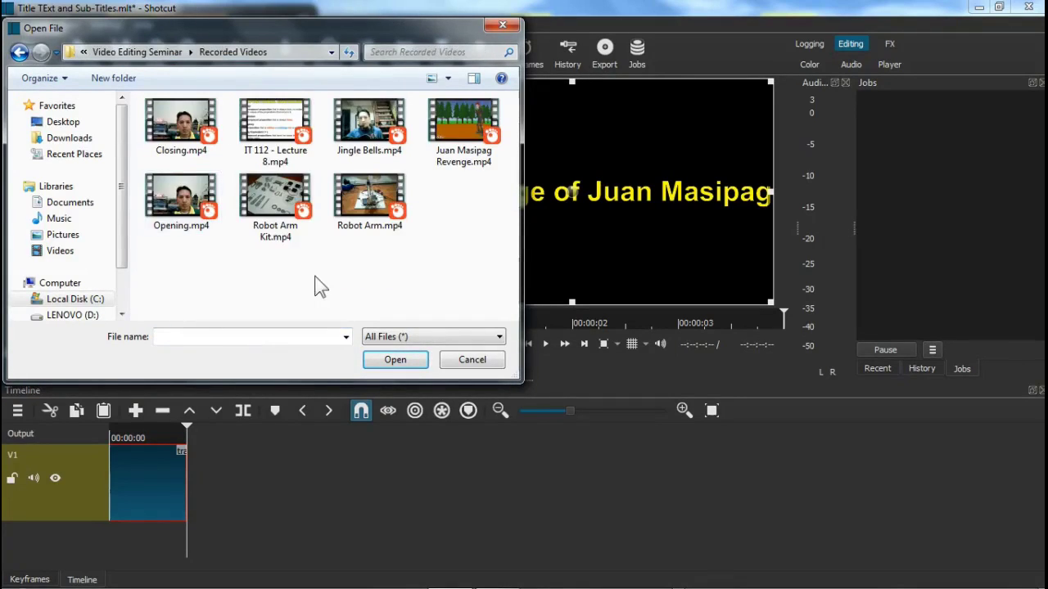
left_click(467, 149)
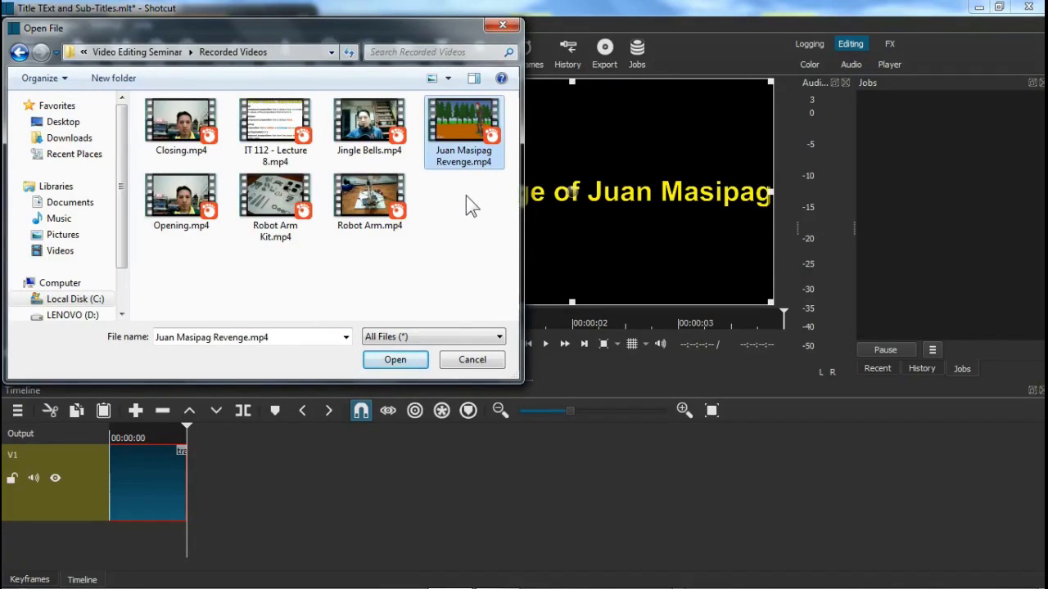
left_click(396, 360)
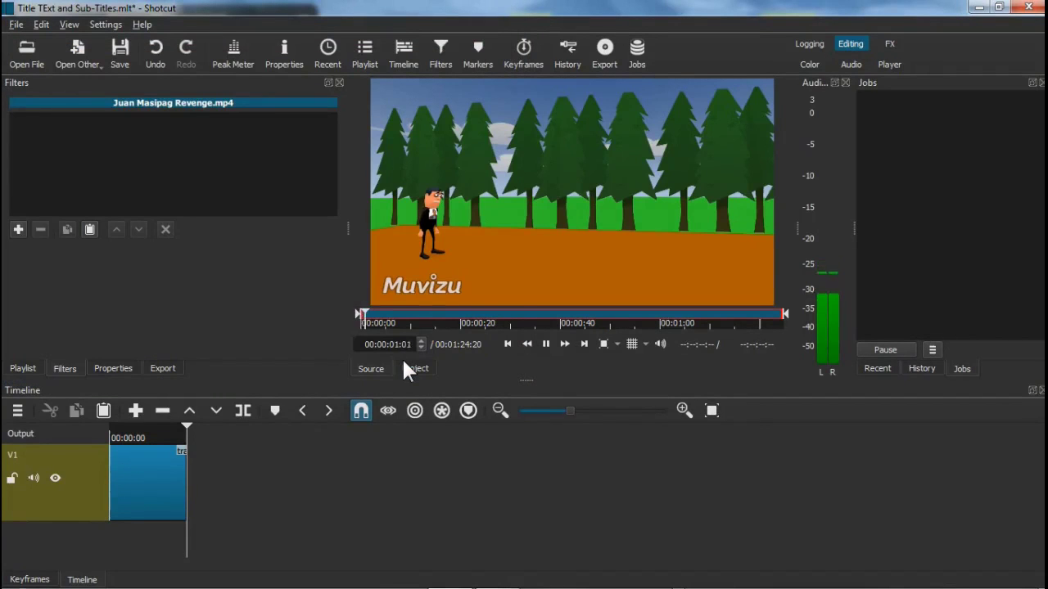
Pause the preview and drag Juan Masipag Revenge.mp4 onto V1 after the title clip
left_click(546, 344)
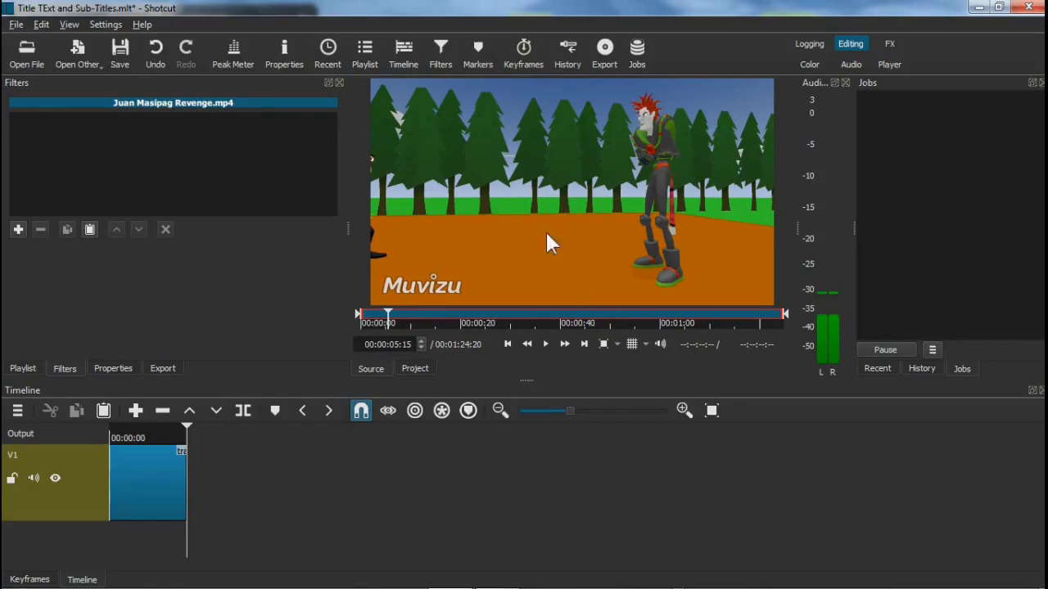
left_click_drag(549, 243, 244, 475)
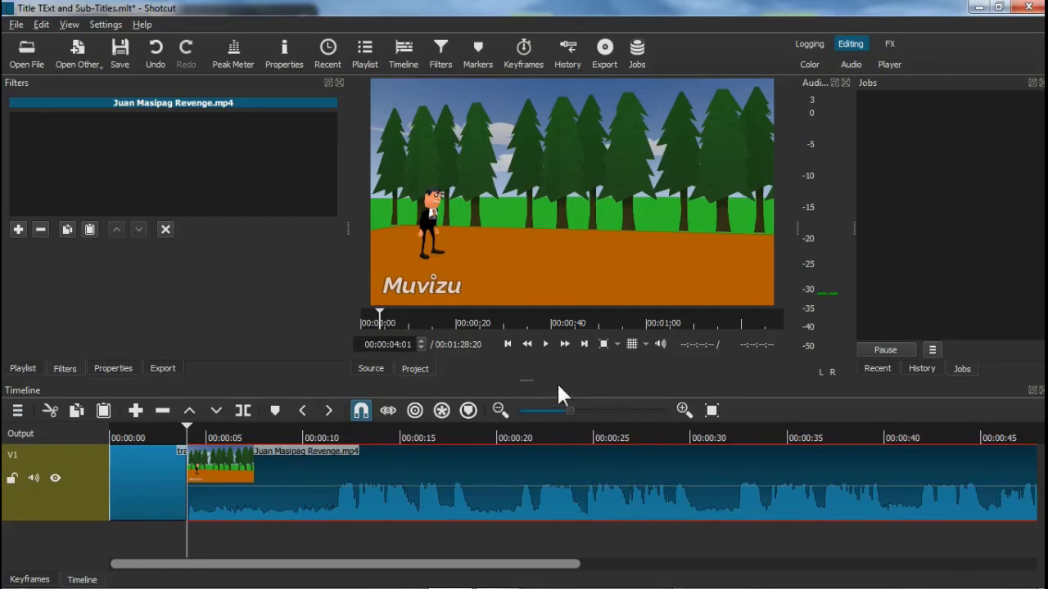
Add a timeline marker at 00:00:12:17, where the first line begins
left_click(547, 344)
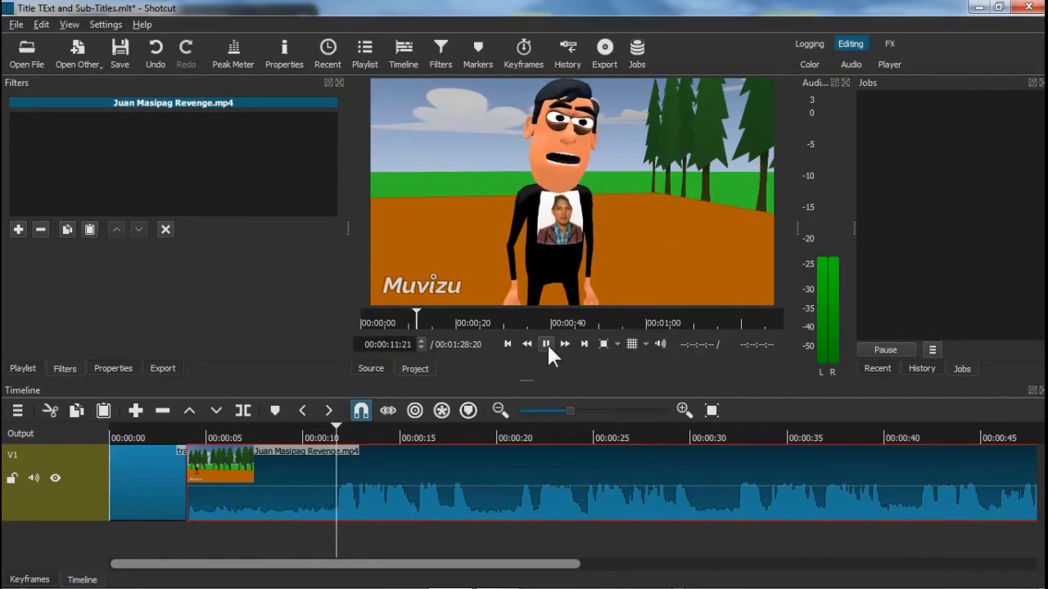
left_click(547, 343)
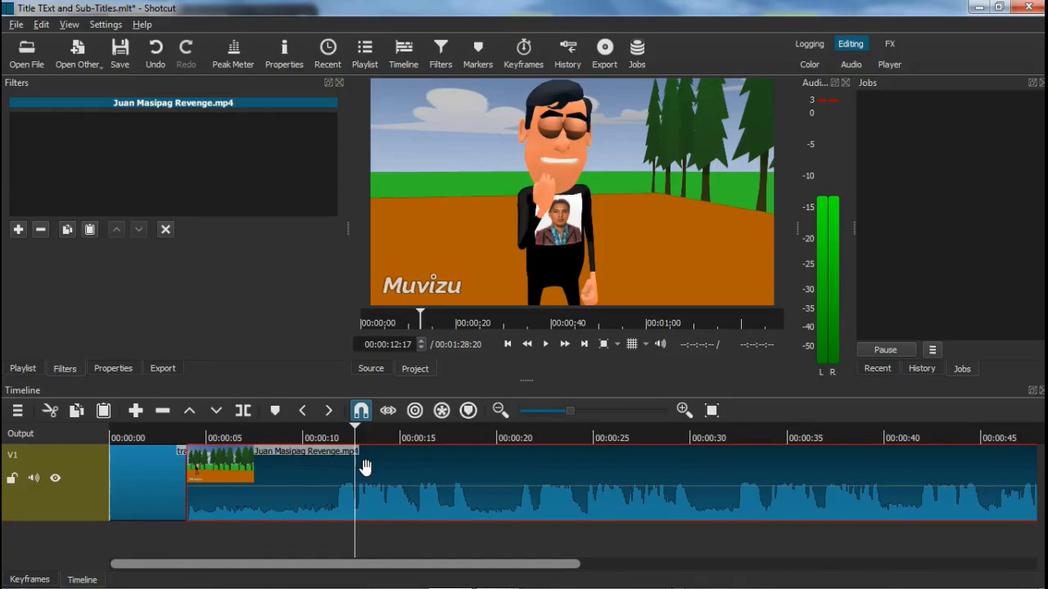
left_click(276, 411)
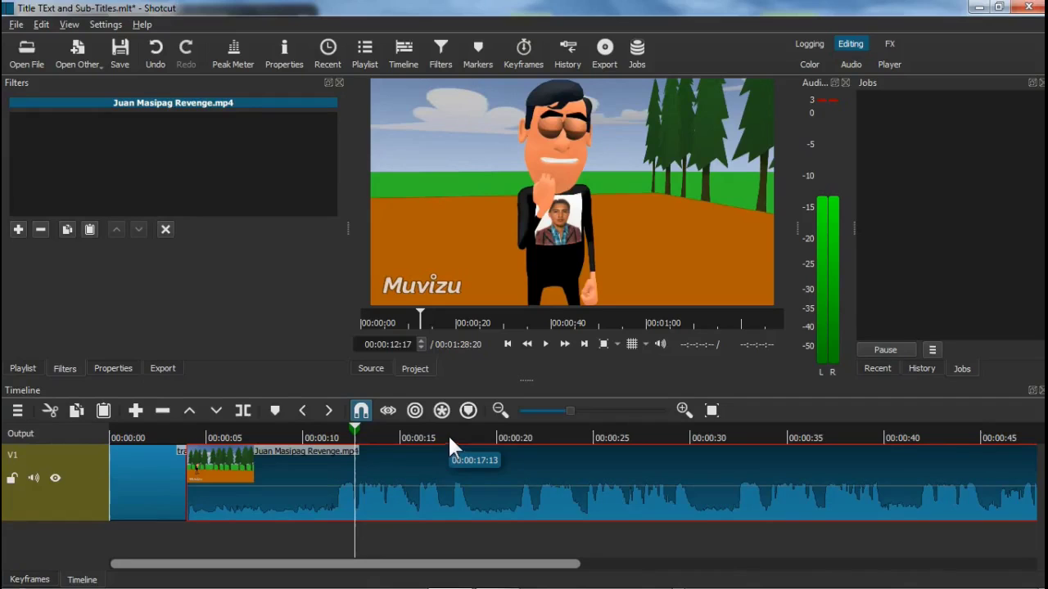
Add a second marker at 00:00:18:22, keeping the colour scheme, then return to Marker 1
left_click(546, 344)
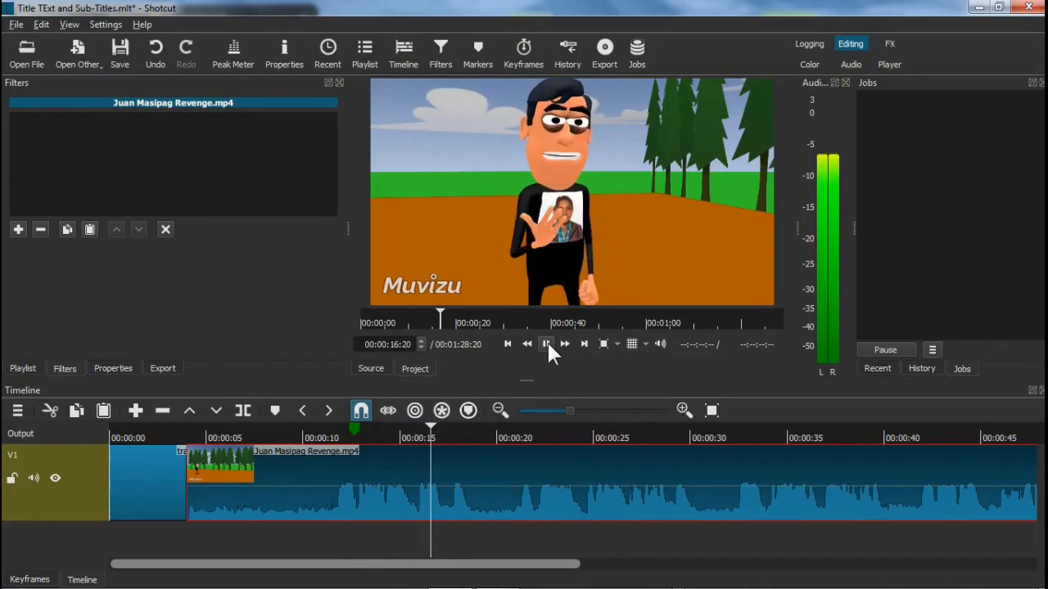
left_click(547, 344)
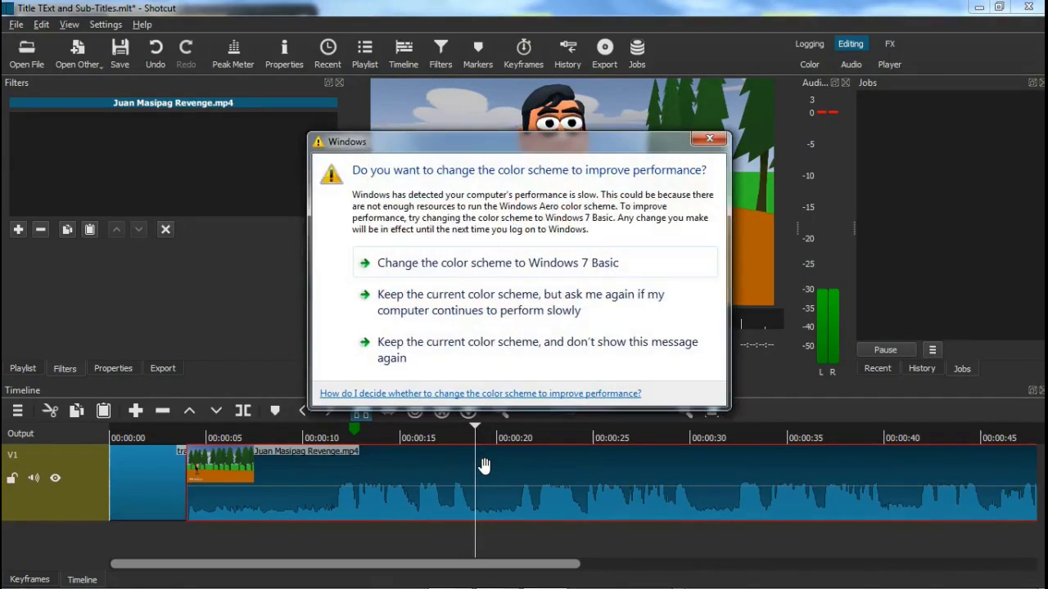
left_click(443, 352)
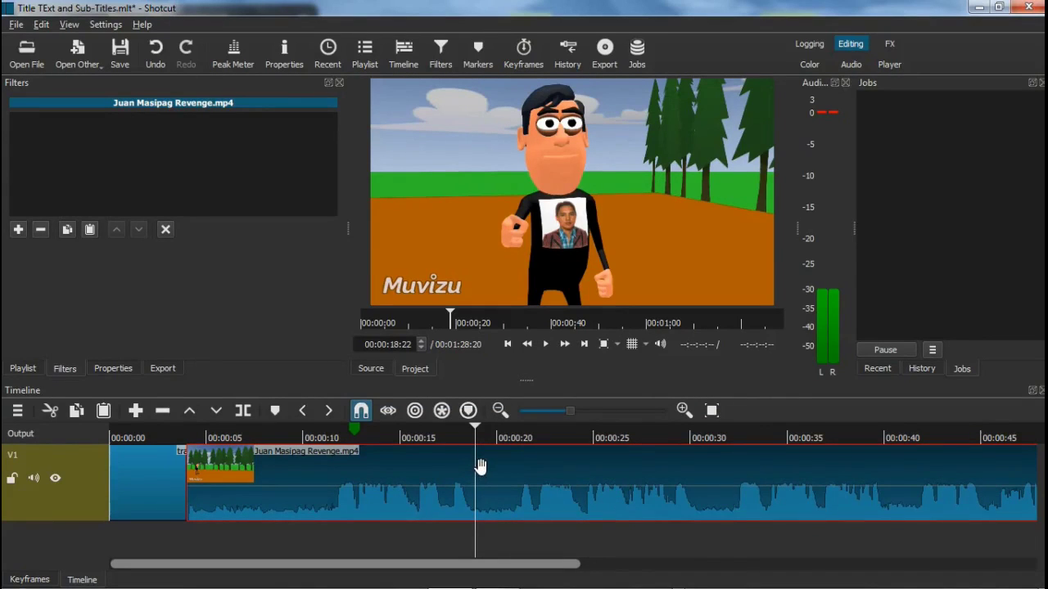
left_click(275, 411)
left_click(356, 432)
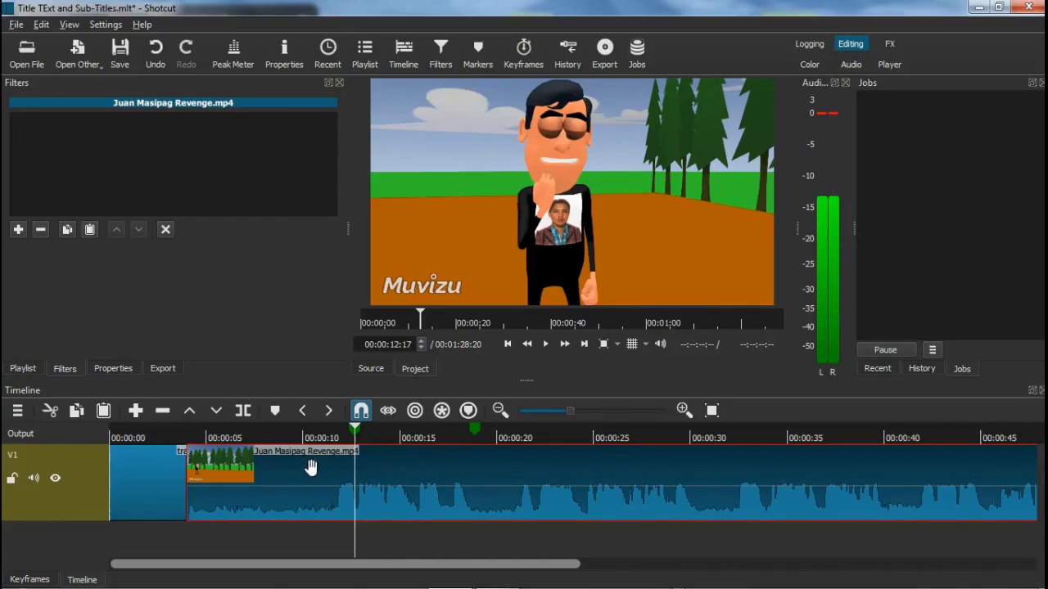
Split the video at 00:00:12:17 and 00:00:18:22, then select the middle section
left_click(244, 412)
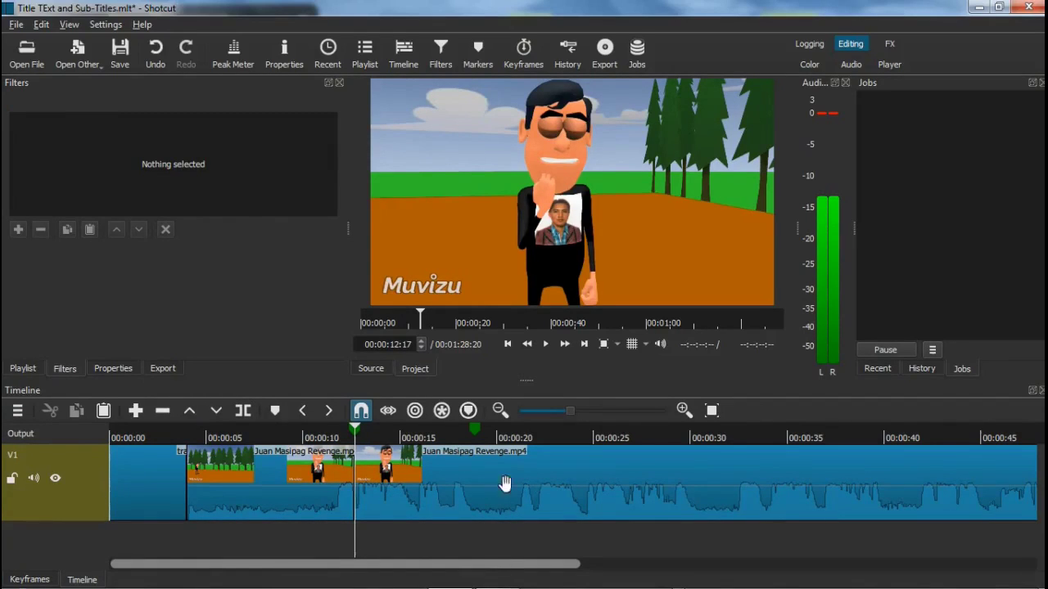
left_click(475, 432)
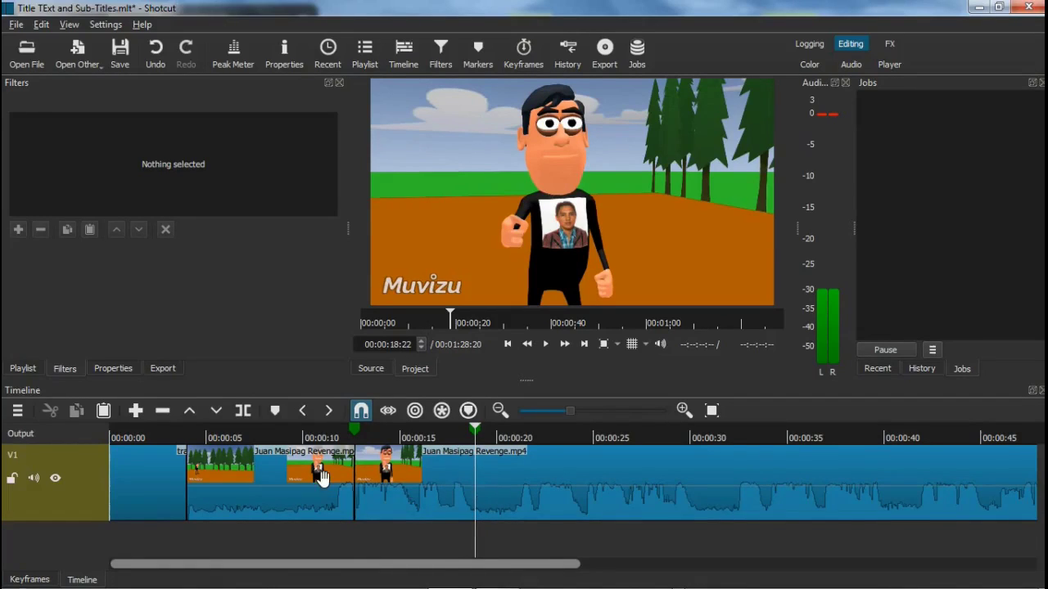
left_click(242, 410)
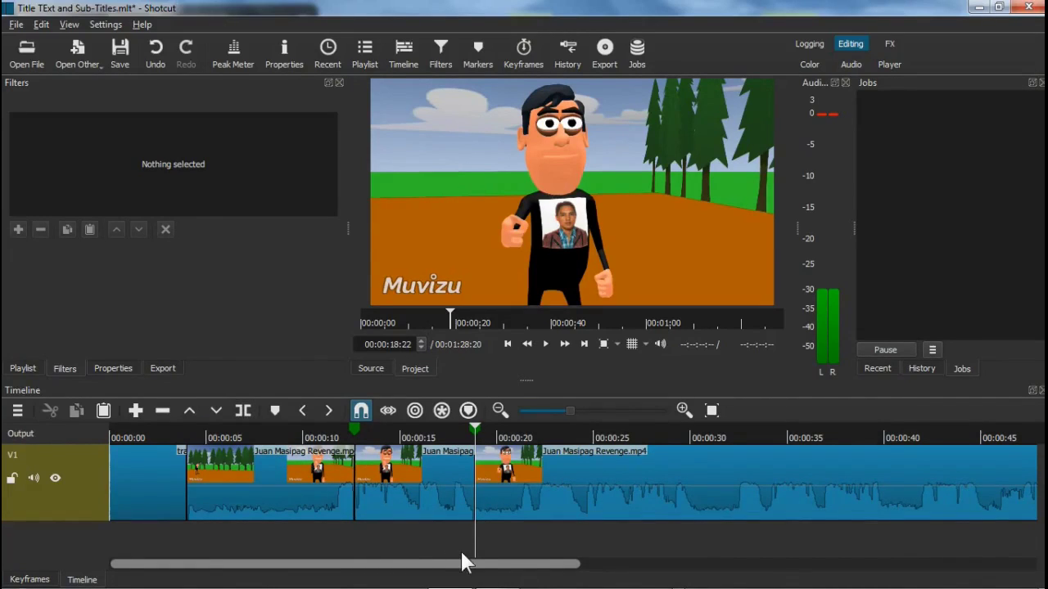
left_click(422, 488)
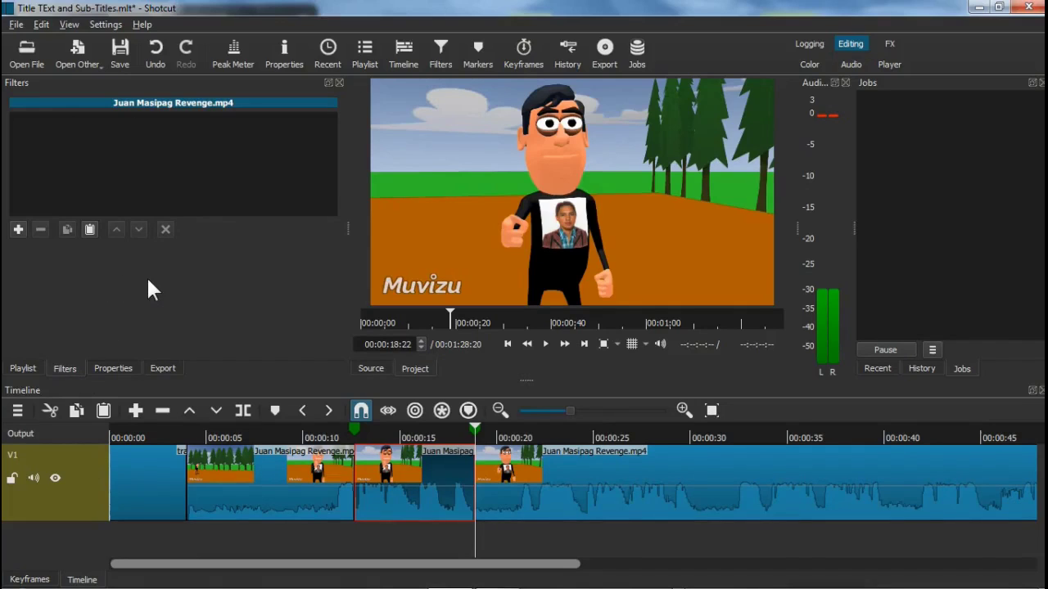
Search the filters for 'text' and add Text: Simple to the selected middle clip
left_click(16, 231)
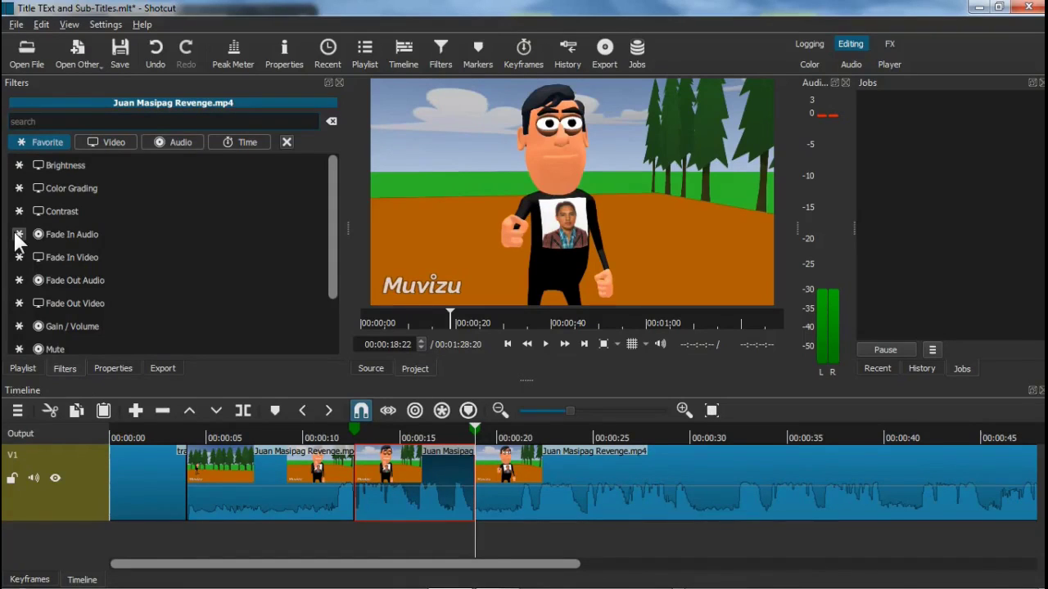
type("text")
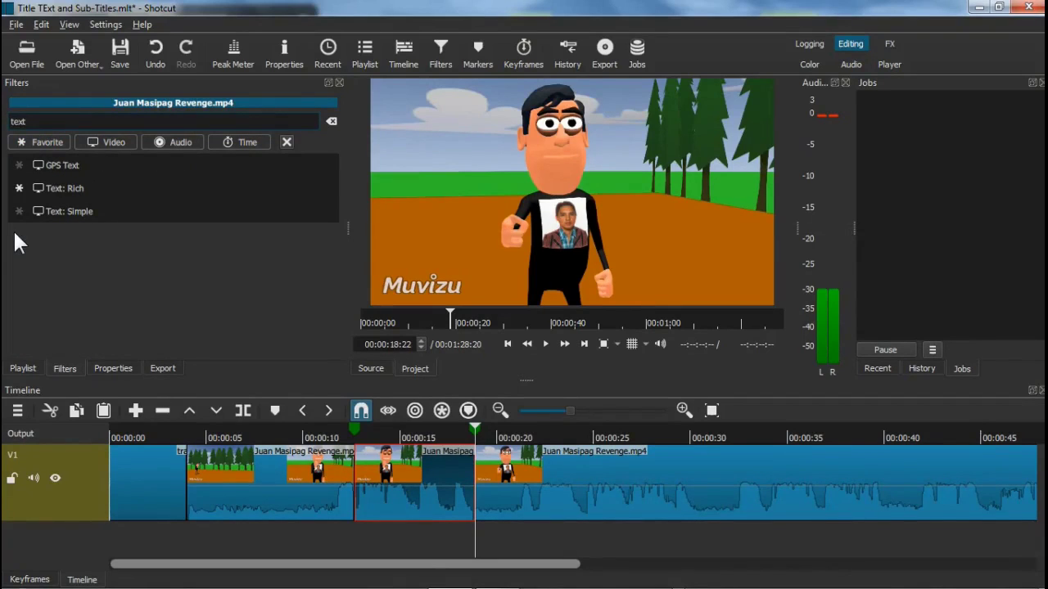
left_click(80, 211)
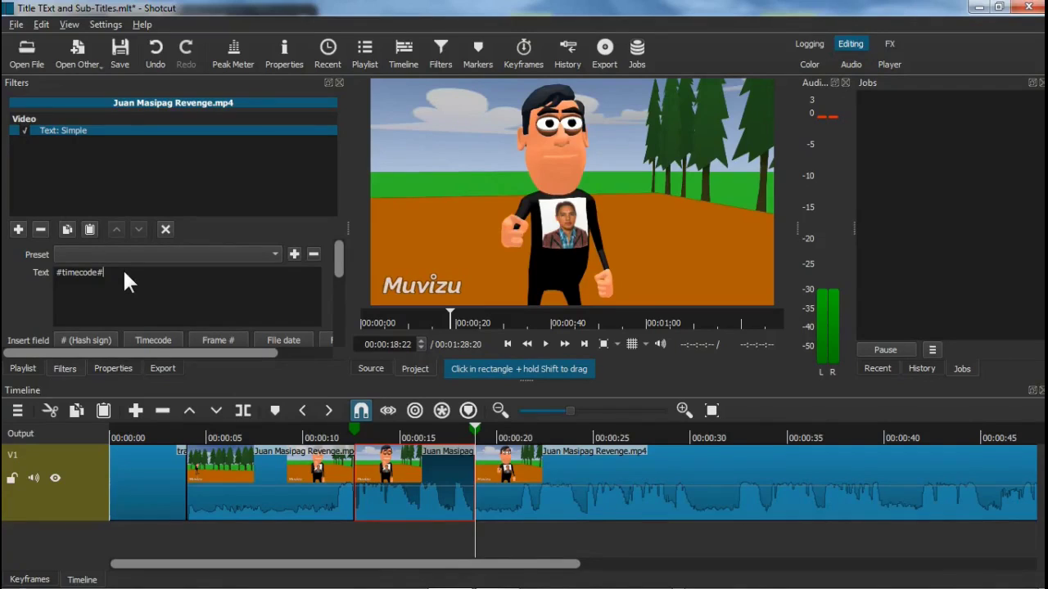
Replace #timecode# with Dialogue.txt line 1: 'I am here to avenge the death of my master. You killed him! Why?'
key("BackSpace")
key("BackSpace")
key("BackSpace")
key("BackSpace")
key("BackSpace")
key("BackSpace")
key("BackSpace")
key("BackSpace")
key("BackSpace")
key("BackSpace")
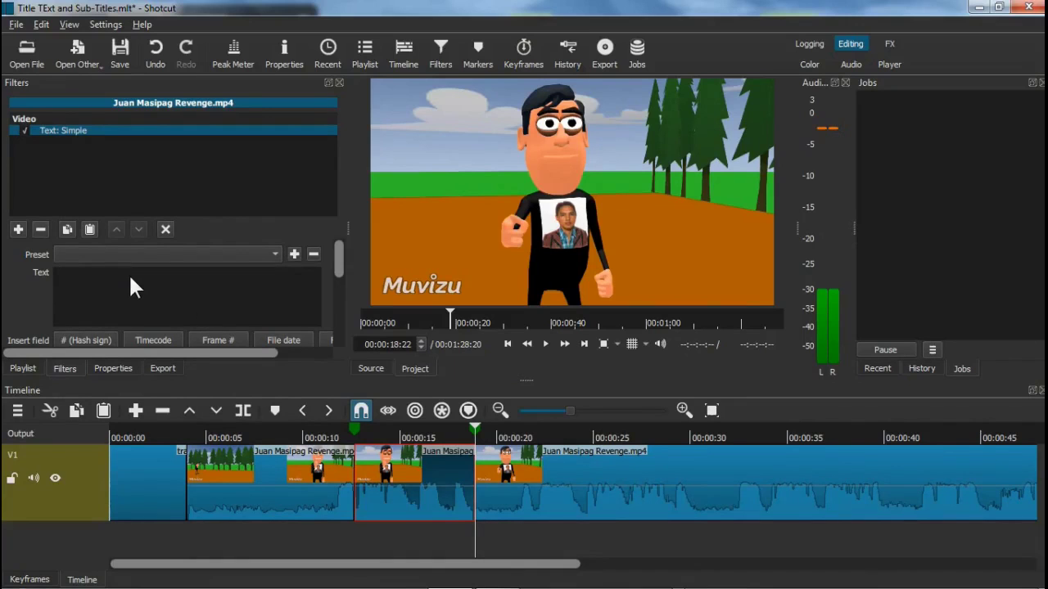
left_click(495, 578)
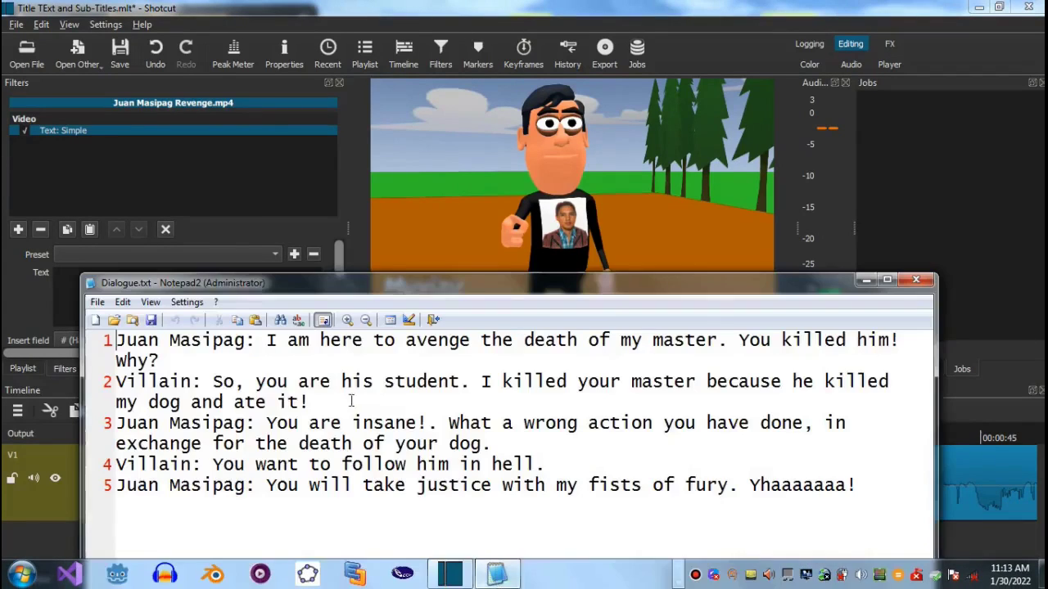
left_click(257, 342)
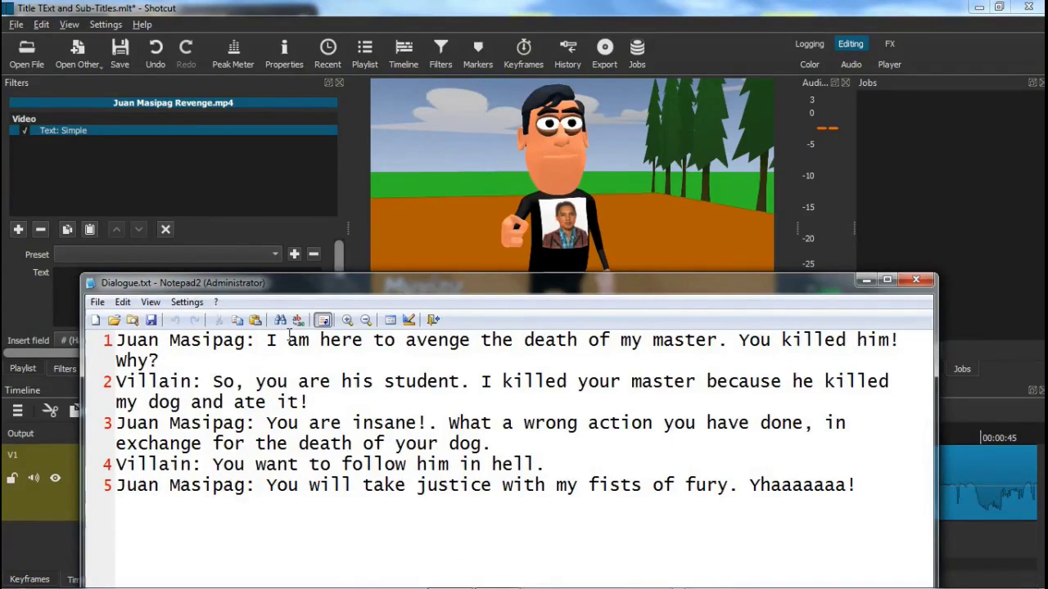
key("Right")
key("shift+End")
key("ctrl+c")
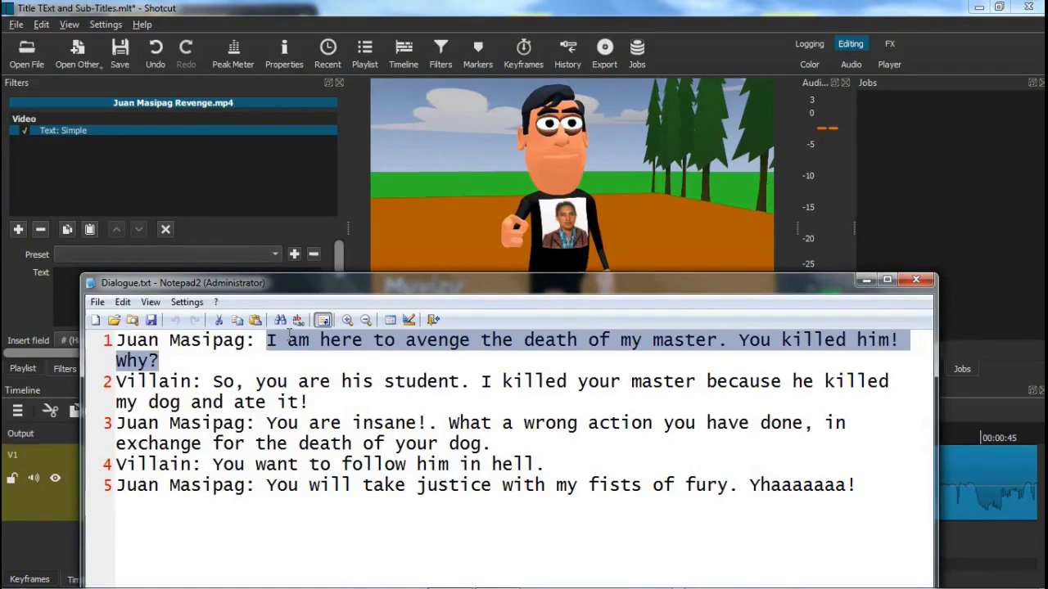
left_click(865, 281)
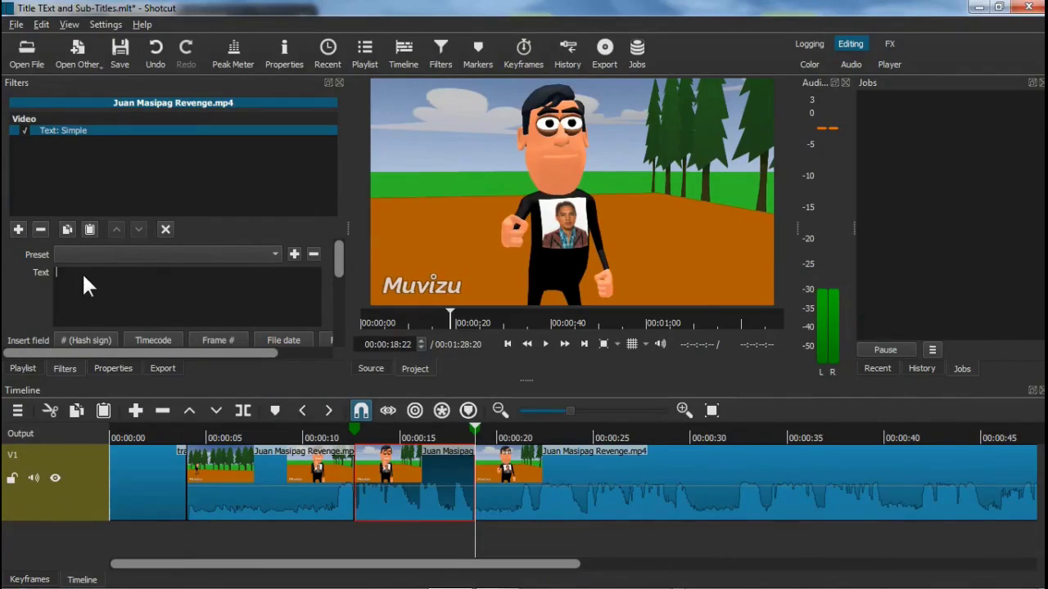
key("ctrl+v")
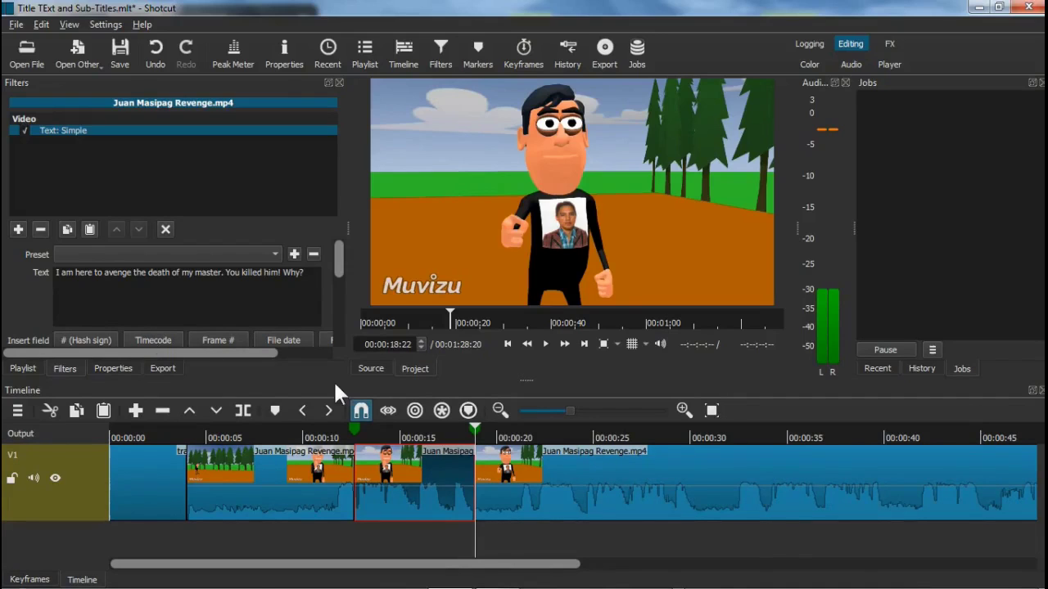
Keep the first subtitle's text colour white
left_click_drag(340, 262, 338, 291)
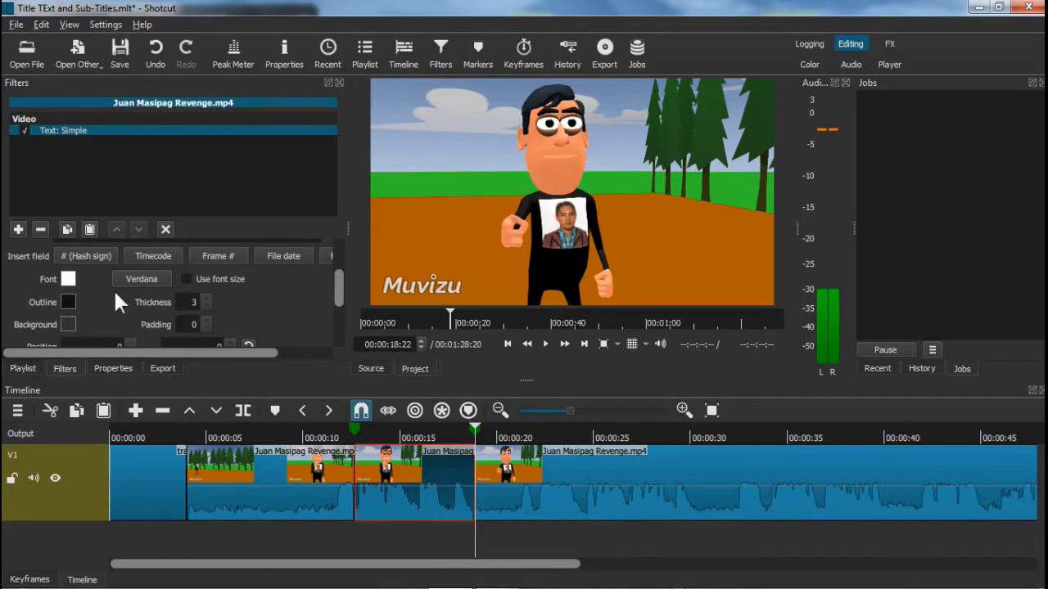
left_click(68, 279)
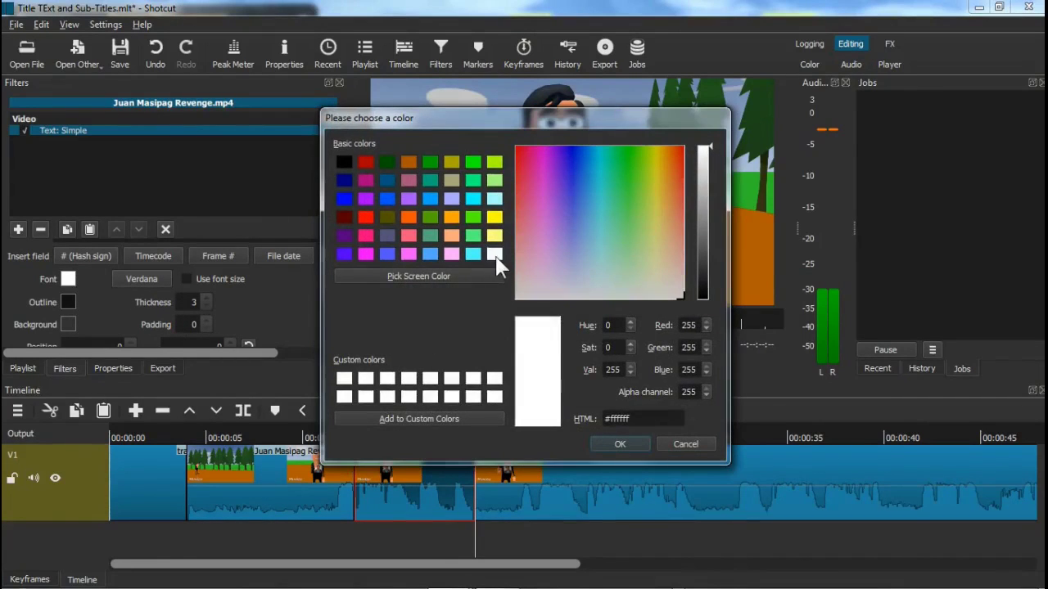
left_click(623, 442)
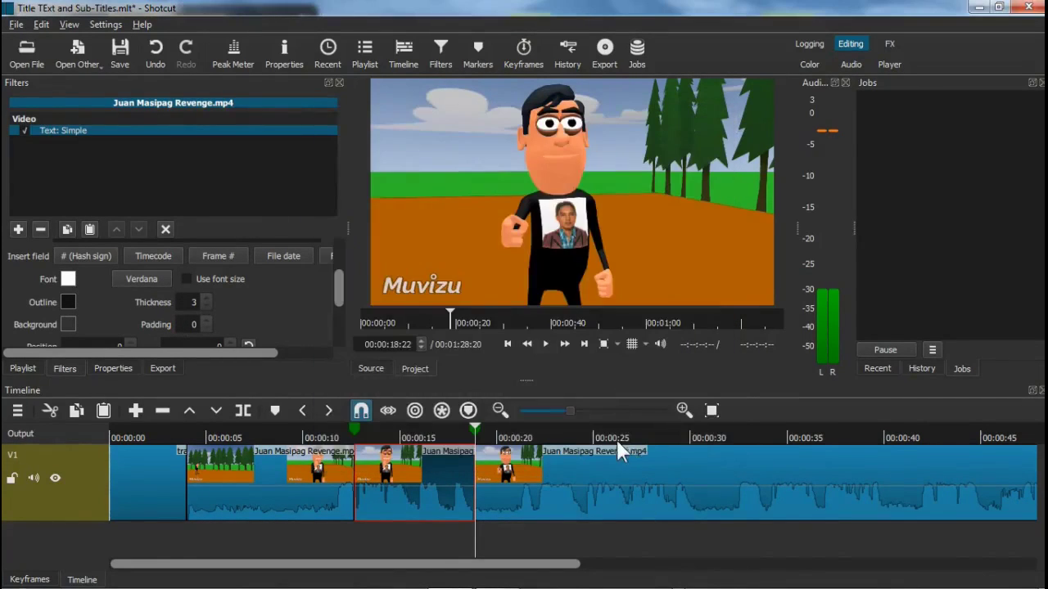
Set the subtitle font to Arial Bold size 48 and enable 'Use font size'
left_click(149, 282)
key("a")
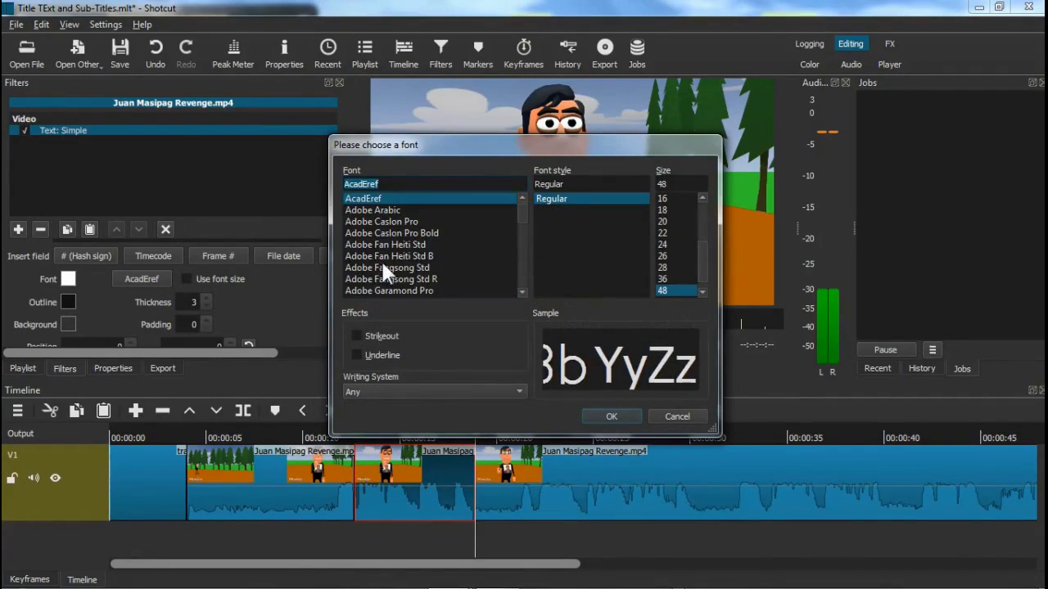
scroll(382, 262, "down", 8)
scroll(393, 271, "down", 3)
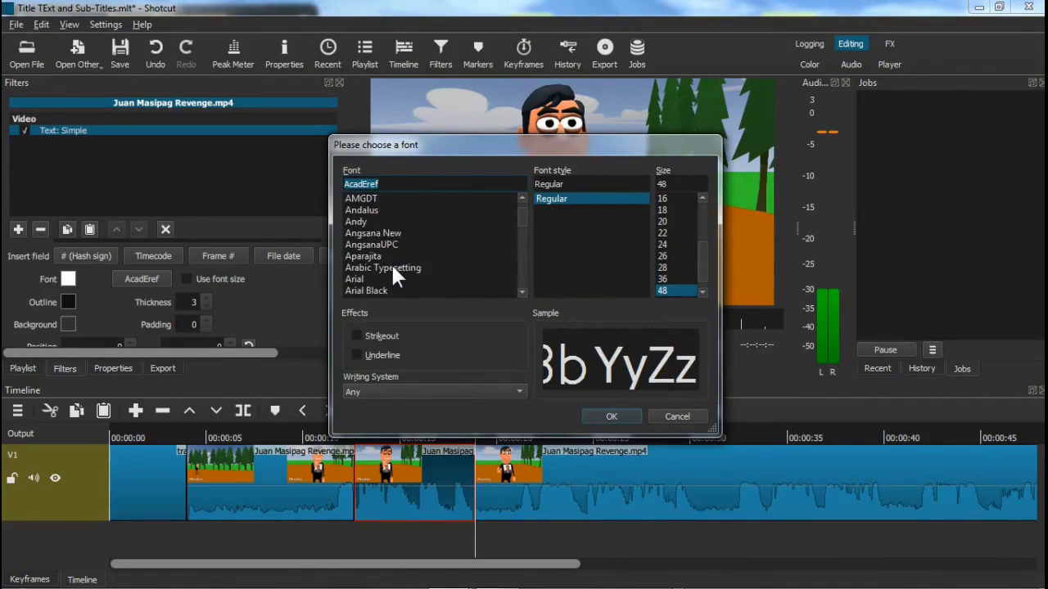
left_click(357, 244)
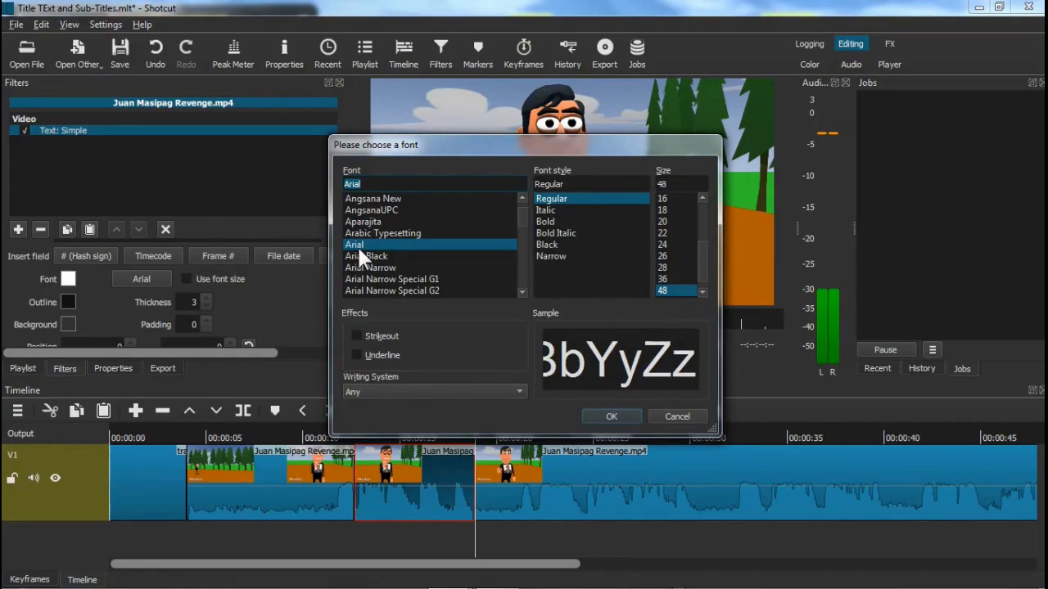
left_click(545, 219)
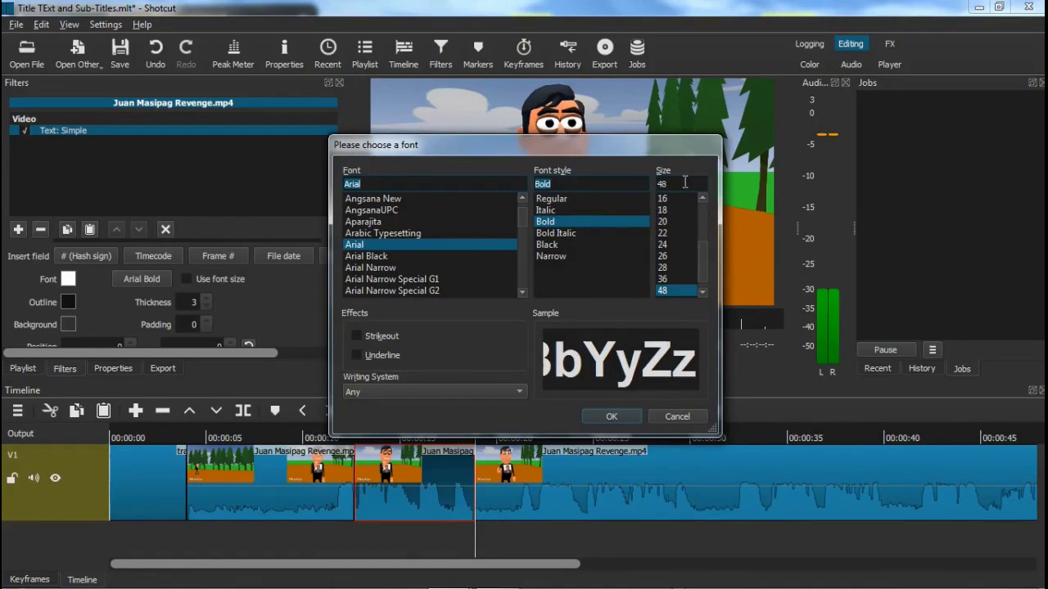
key("BackSpace")
key("BackSpace")
type("48")
left_click(614, 414)
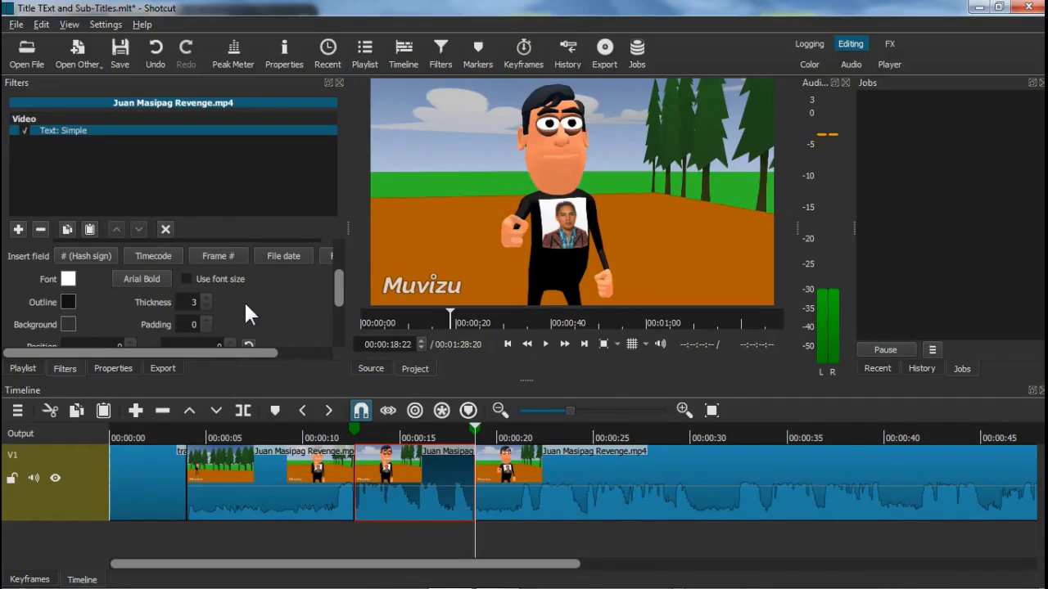
left_click(188, 280)
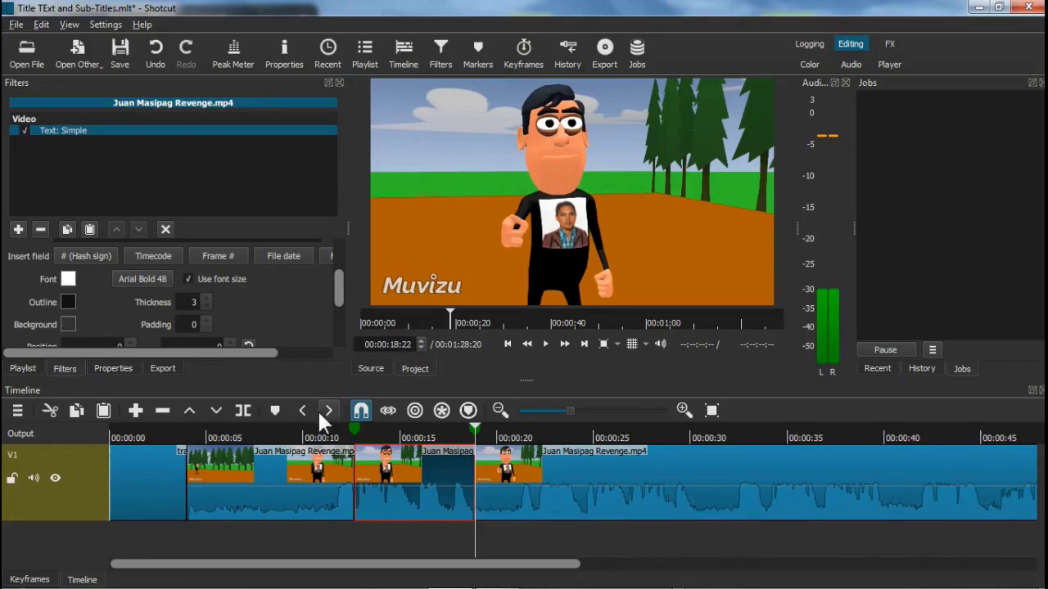
left_click(406, 434)
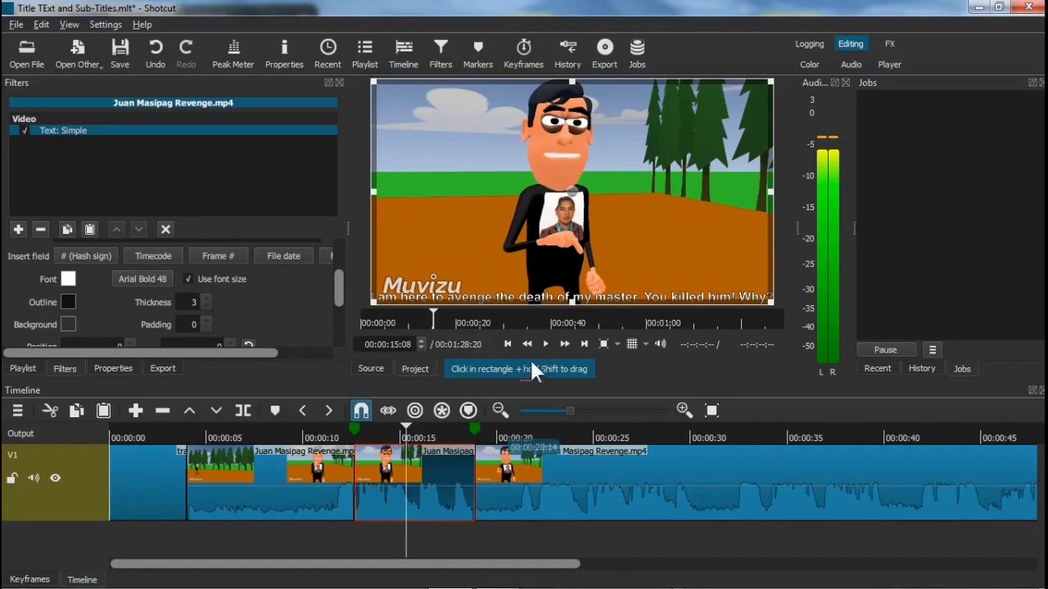
left_click(358, 433)
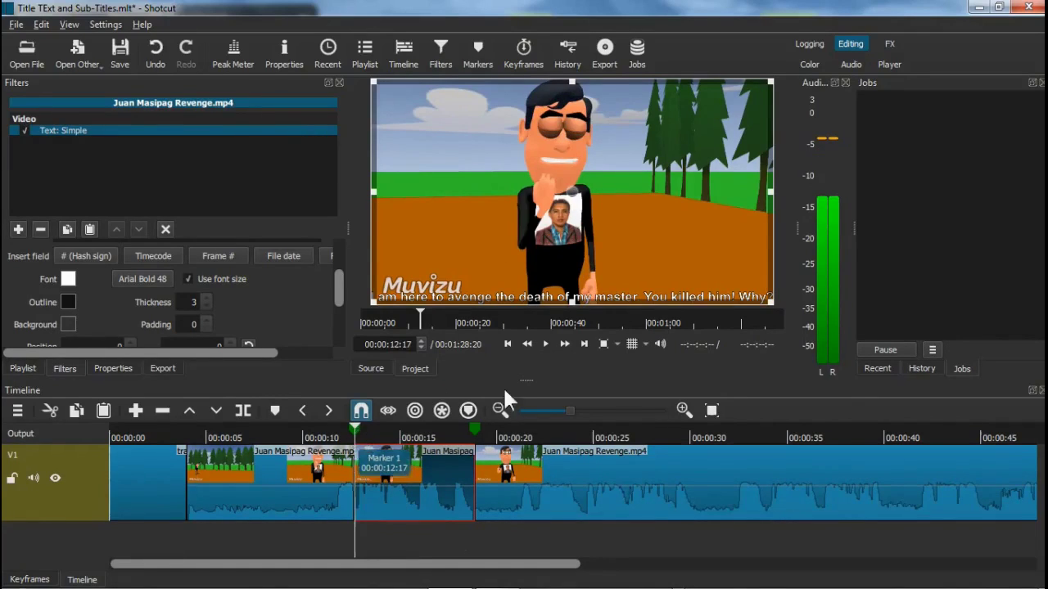
left_click(545, 344)
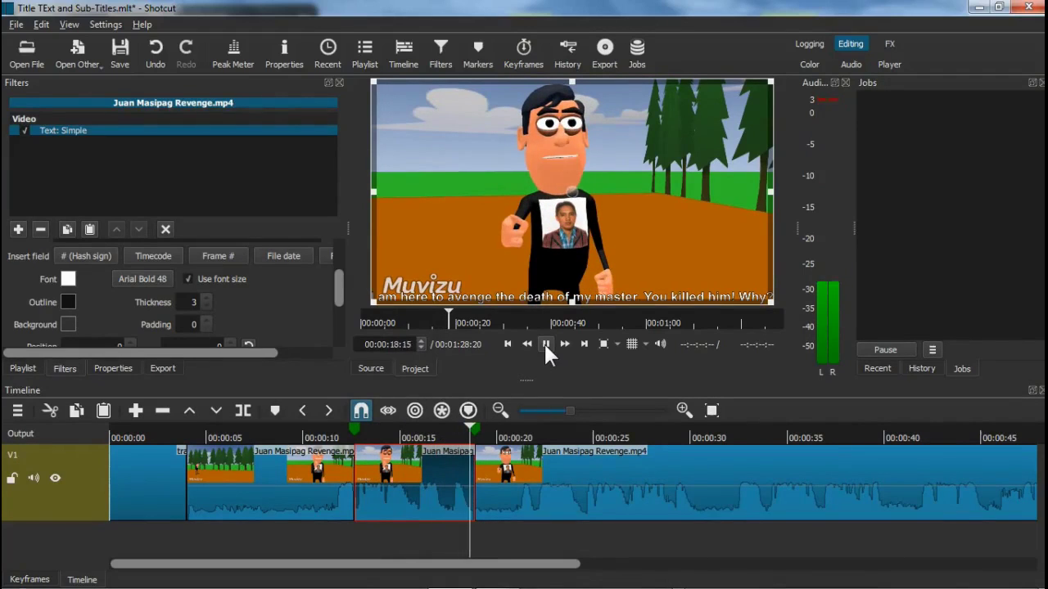
left_click(545, 344)
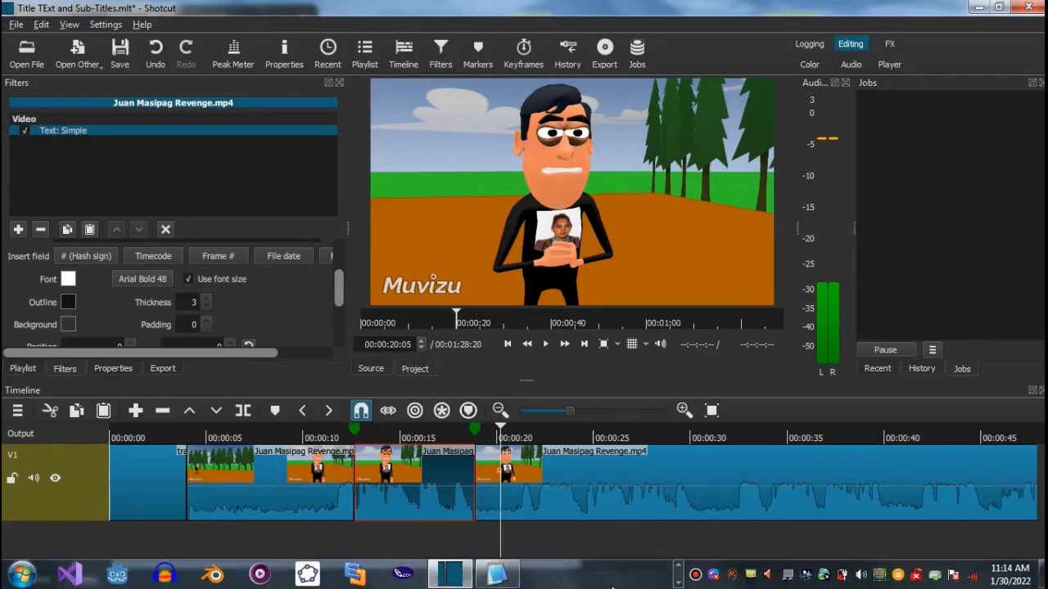
Check the Dialogue.txt script, then play the timeline and pause at 00:00:30:14
left_click(497, 579)
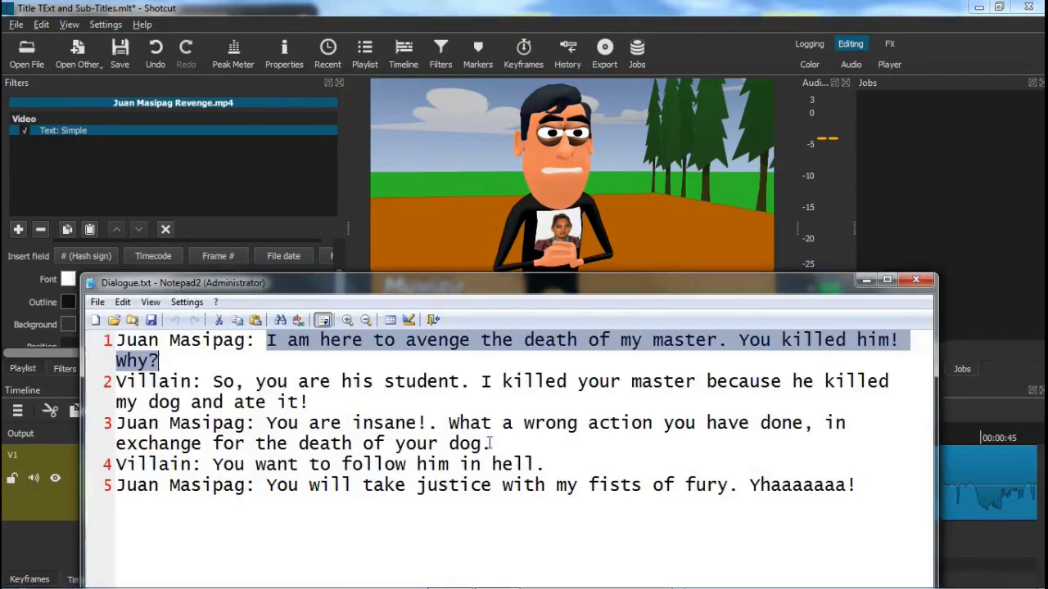
left_click(564, 395)
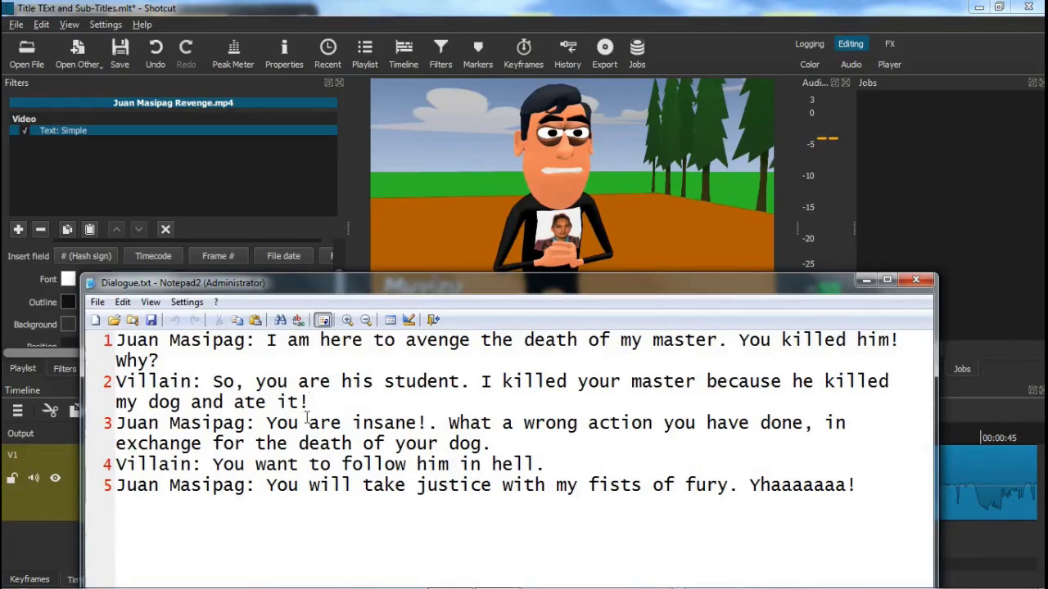
left_click(865, 282)
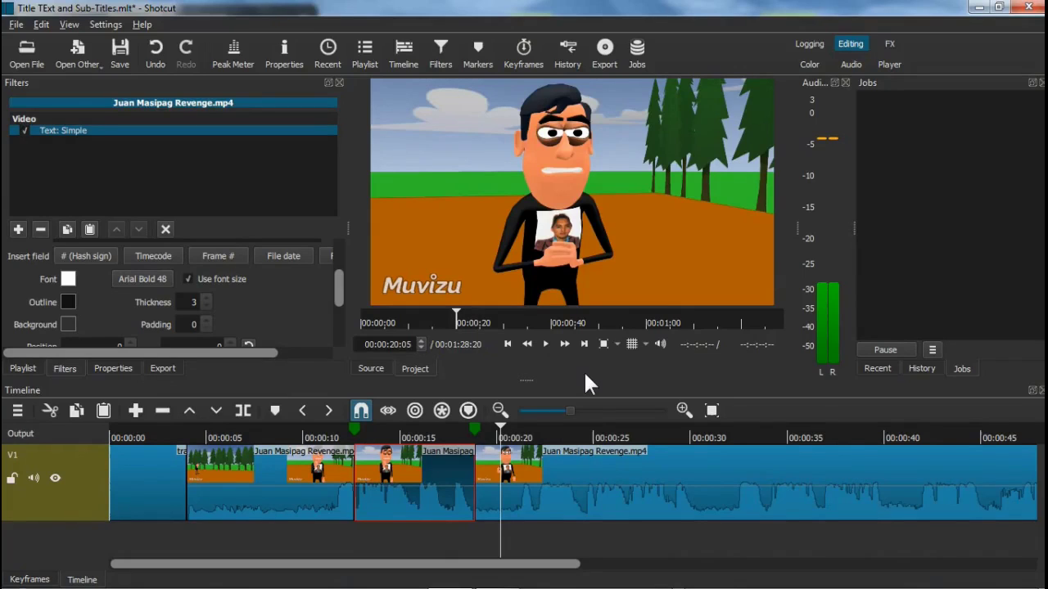
left_click(546, 344)
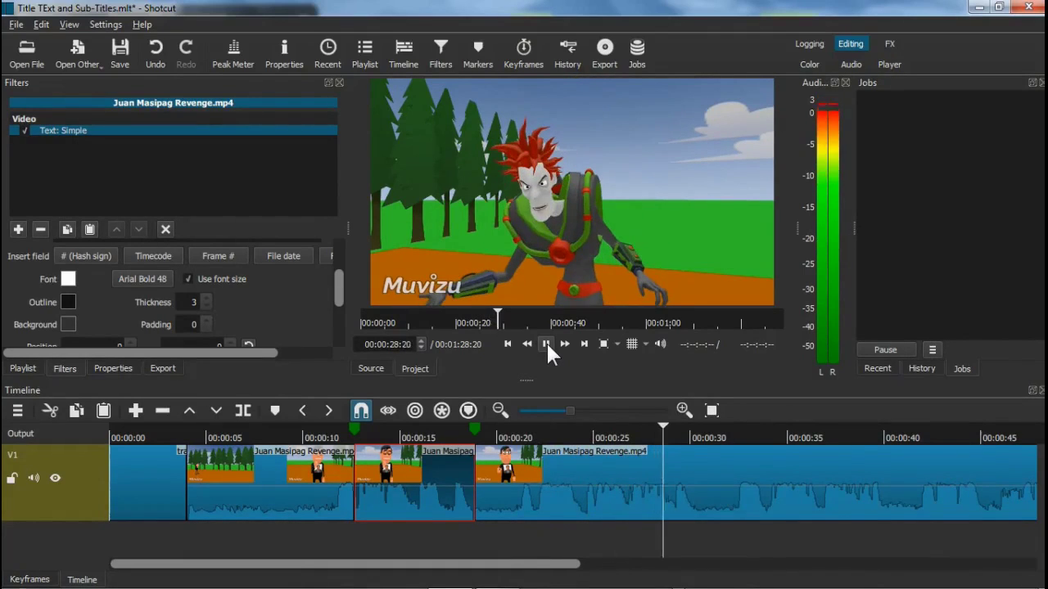
left_click(546, 343)
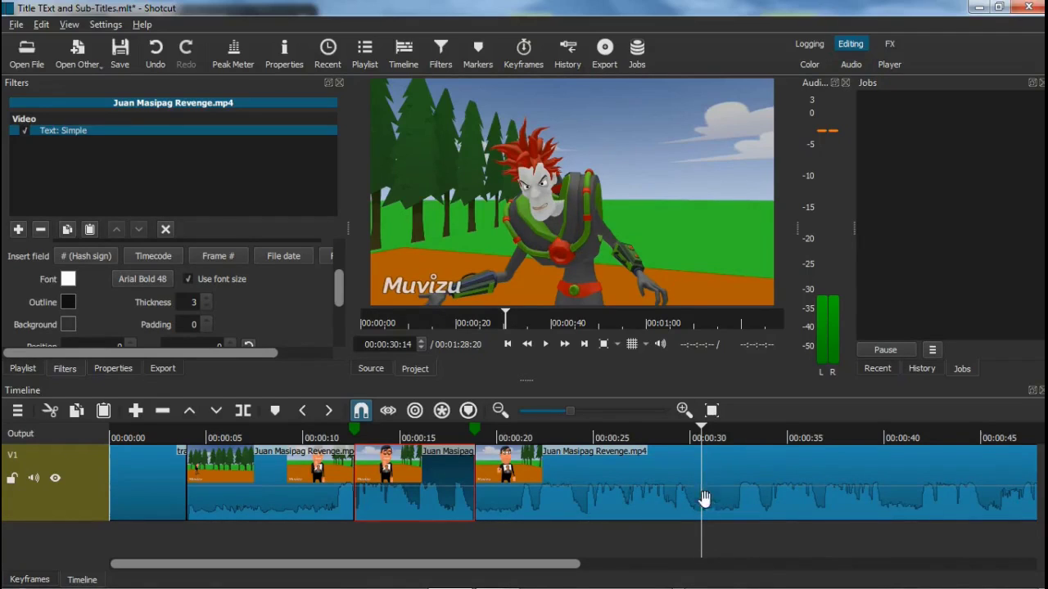
Split the clip at 00:00:30:14 and select the 00:00:18:22–00:00:30:14 piece
left_click(242, 411)
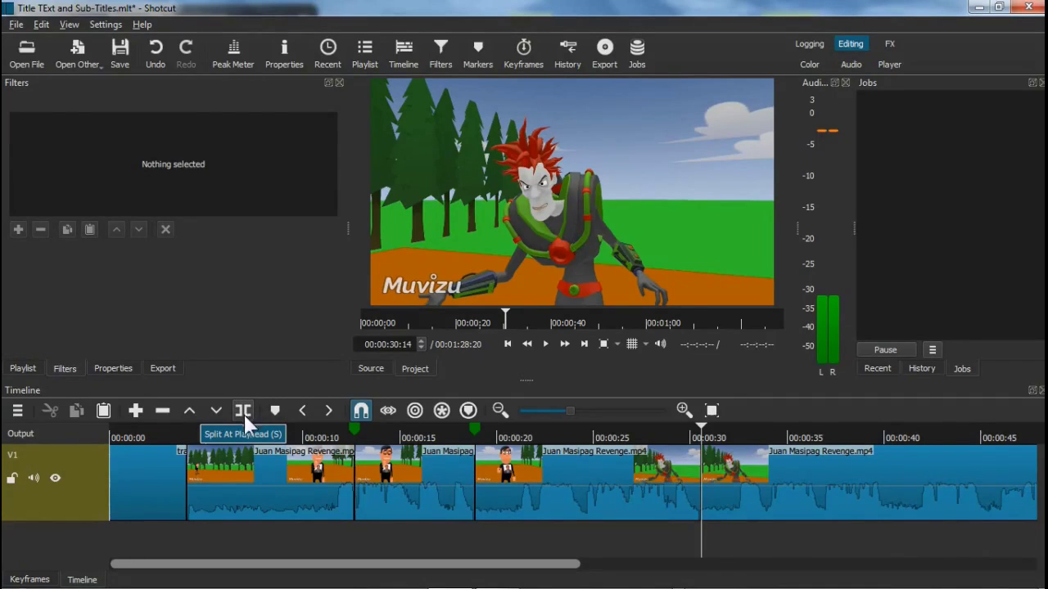
left_click(591, 475)
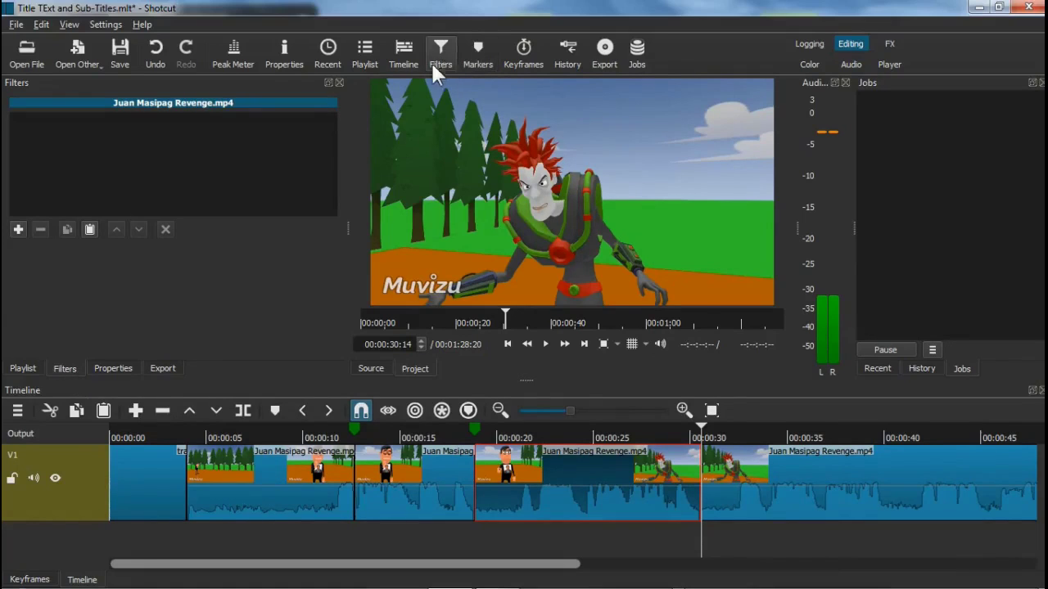
Add a Text: Simple filter to the clip and erase its default #timecode# text
left_click(18, 229)
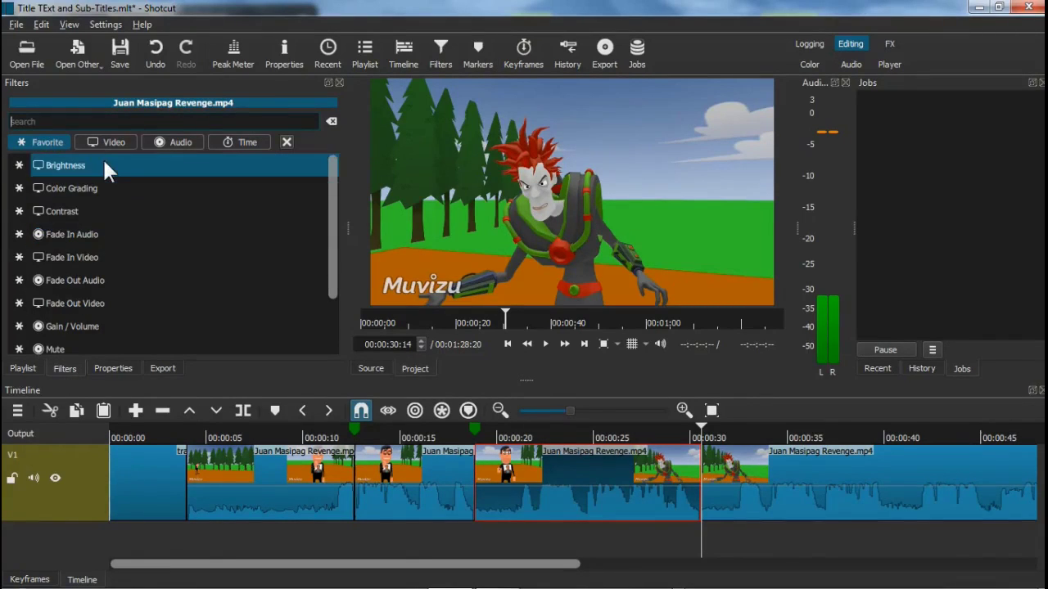
type("text")
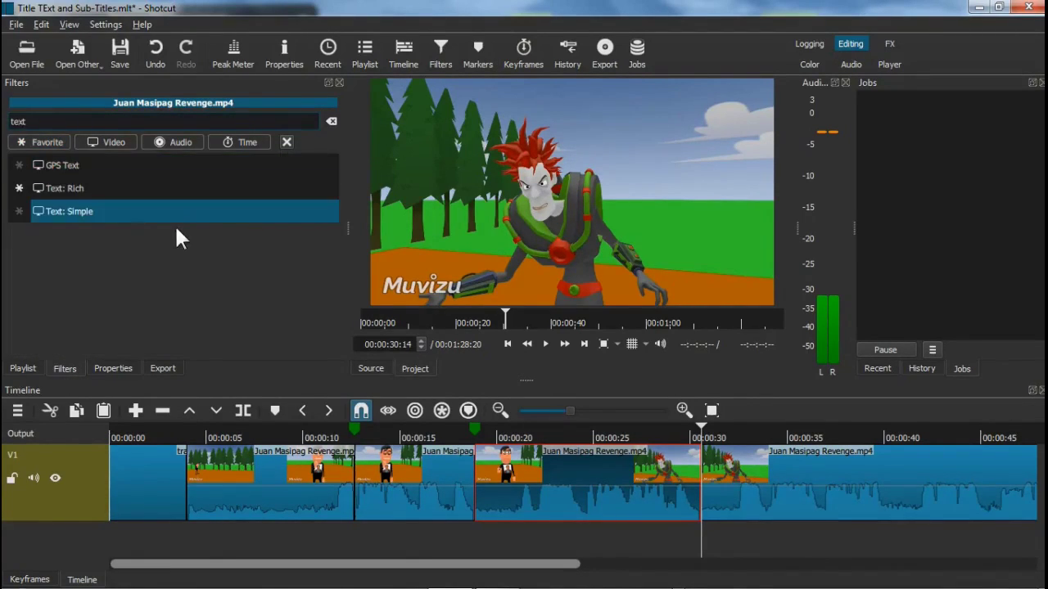
left_click(90, 219)
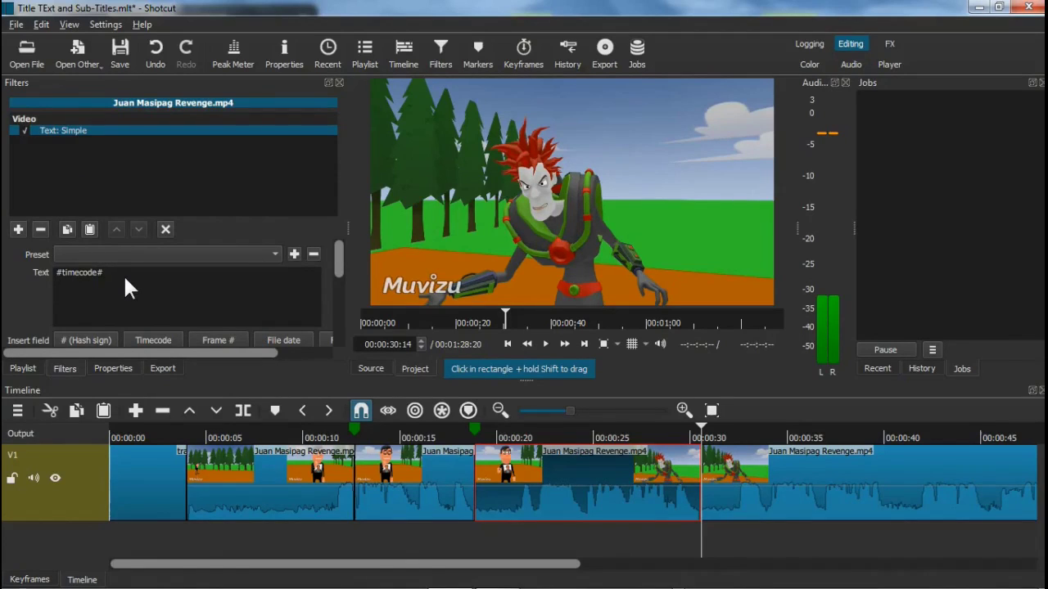
key("BackSpace")
key("BackSpace")
key("BackSpace")
key("BackSpace")
key("BackSpace")
key("BackSpace")
key("BackSpace")
key("BackSpace")
key("BackSpace")
key("BackSpace")
Copy the villain's line from line 2 of Dialogue.txt and paste it as the subtitle text
mouse_move(496, 585)
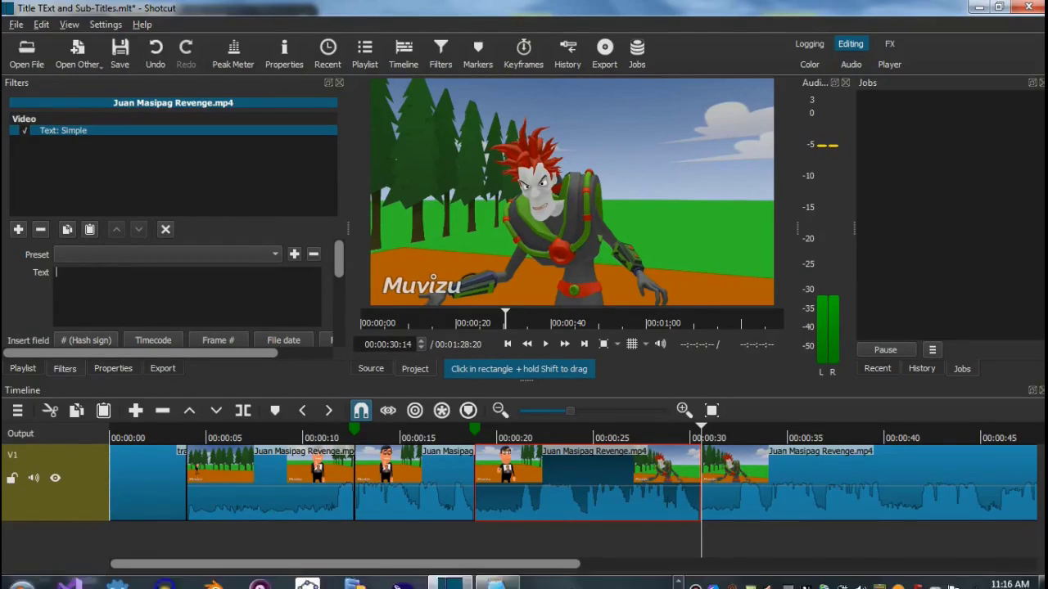
left_click(496, 577)
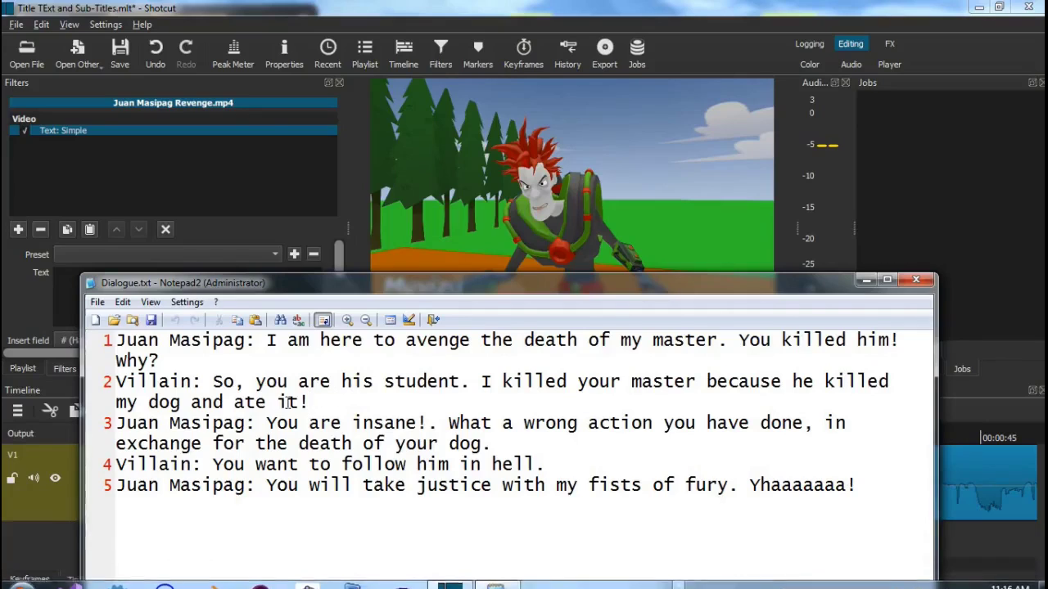
left_click(215, 382)
key("shift+Down")
key("shift+End")
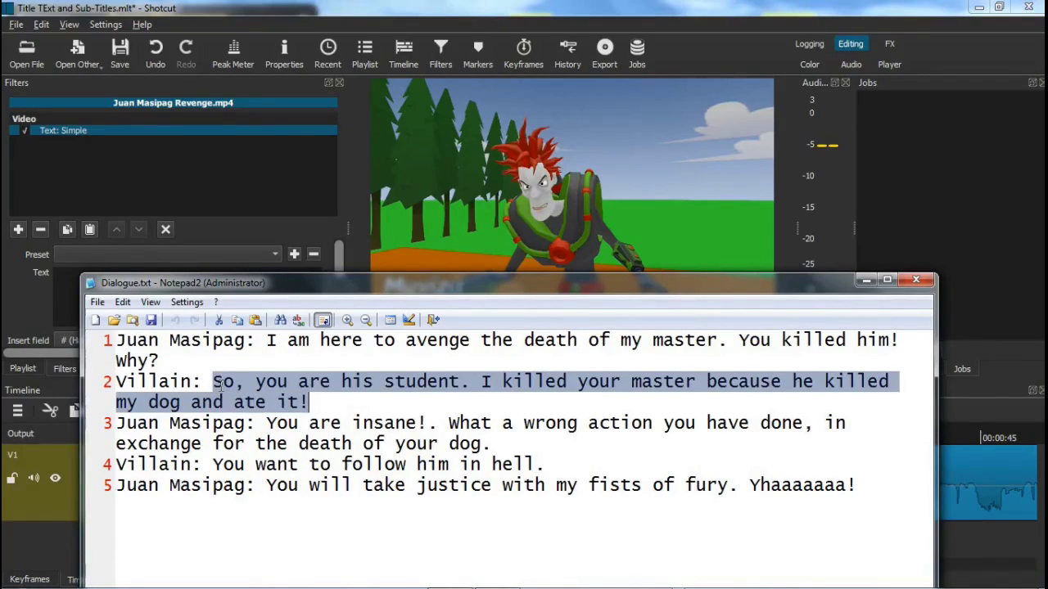
left_click(868, 281)
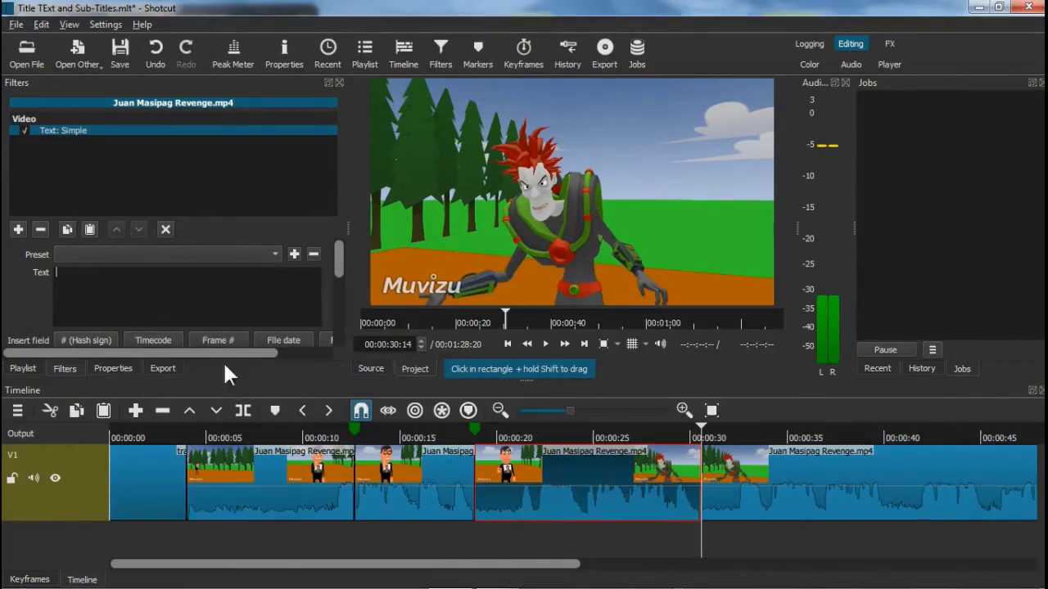
left_click(105, 289)
key("ctrl+v")
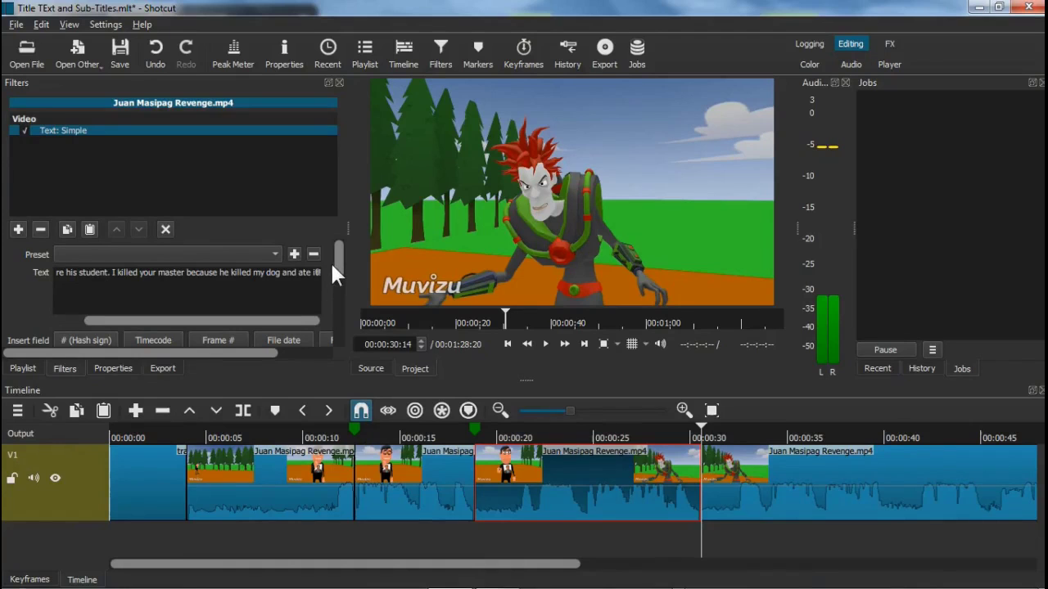
left_click_drag(331, 275, 331, 307)
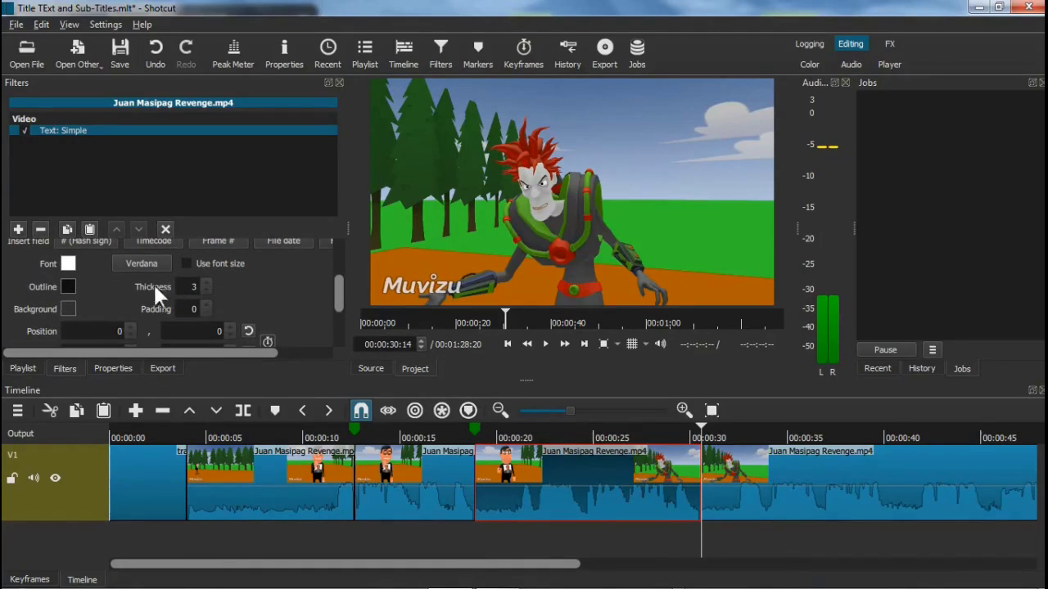
Make the villain's subtitle white Arial Bold at size 48 with 'Use font size' ticked
left_click(68, 265)
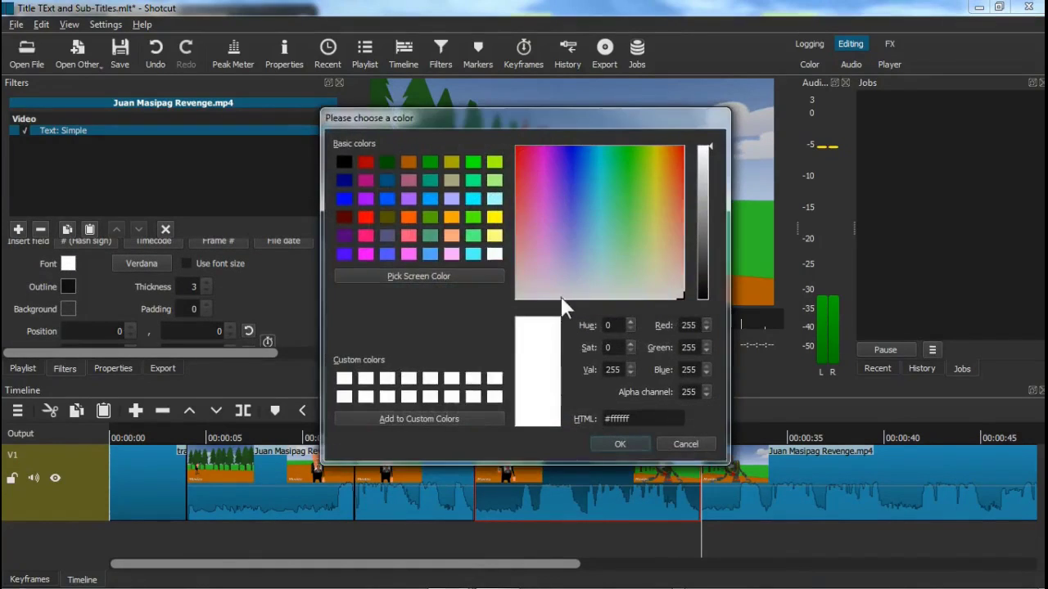
left_click(618, 446)
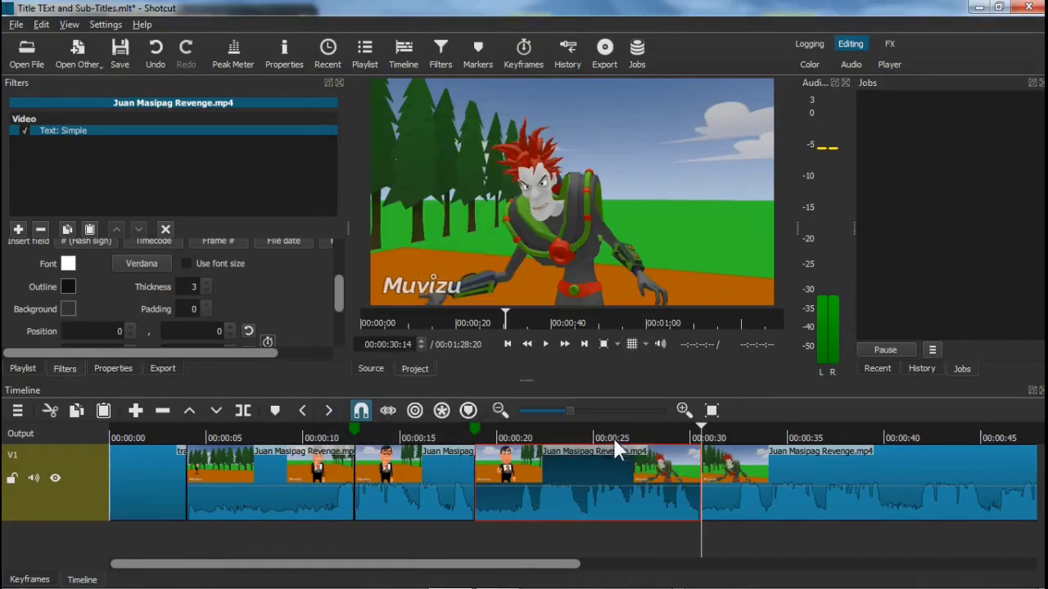
left_click(142, 267)
key("a")
scroll(382, 248, "down", 4)
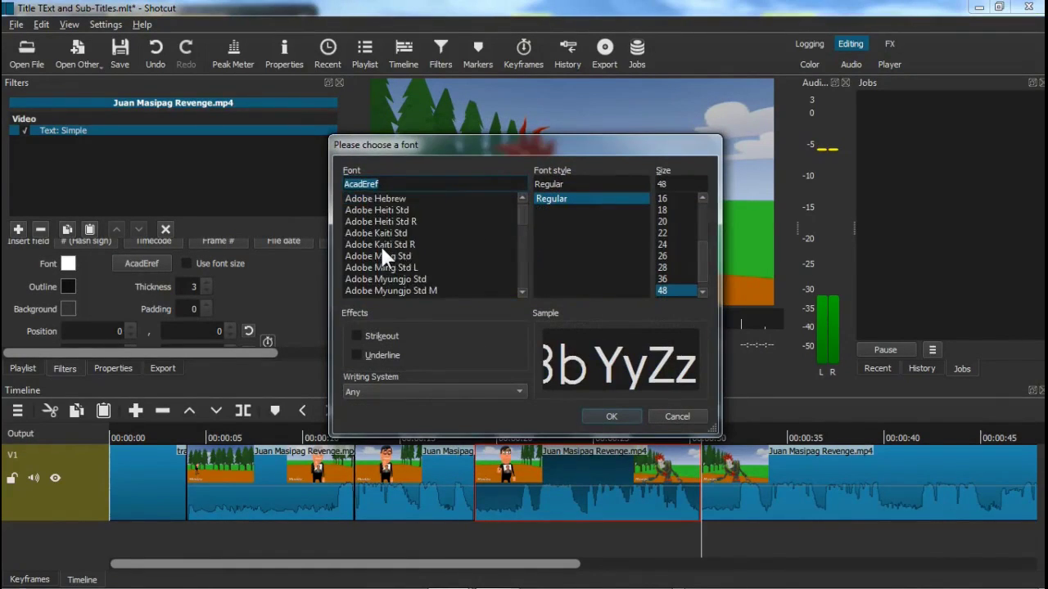
scroll(382, 250, "down", 5)
left_click(365, 279)
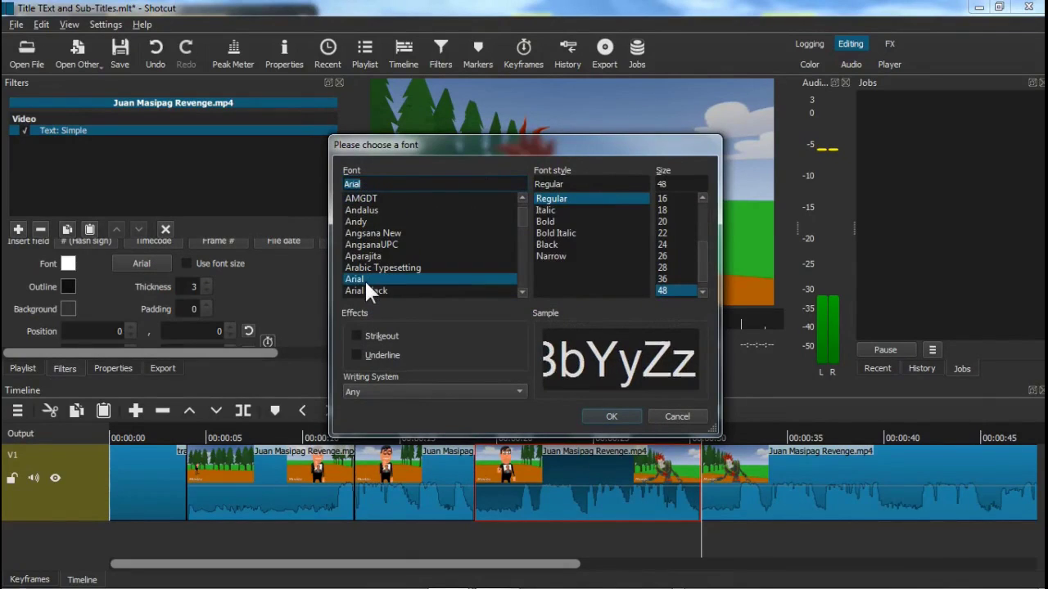
left_click(553, 221)
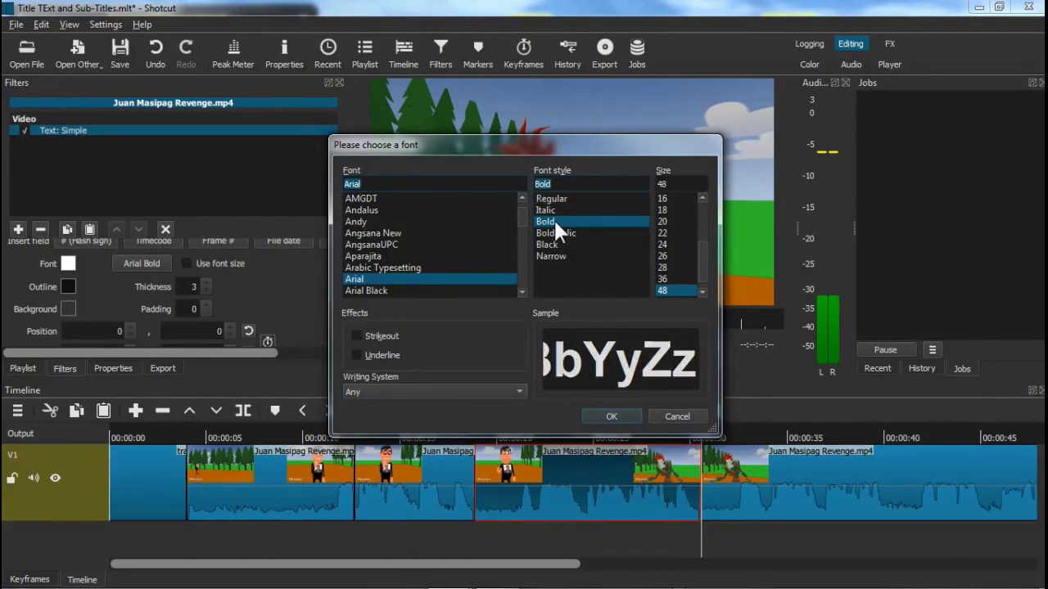
left_click(690, 183)
key("BackSpace")
key("BackSpace")
type("48")
left_click(611, 415)
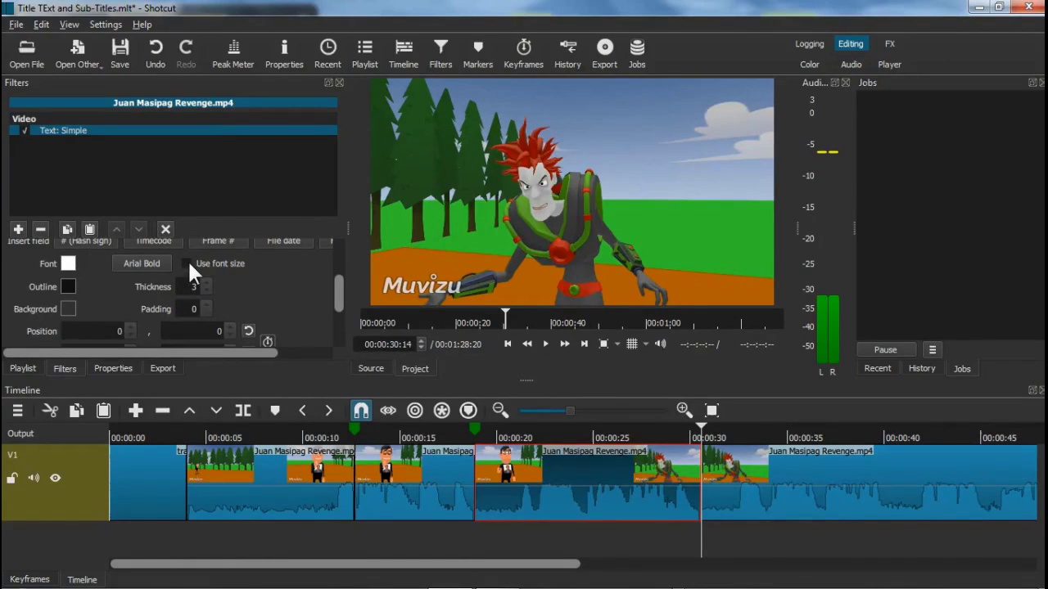
left_click(187, 263)
Preview the villain's subtitle from Marker 2, stop at 00:00:31:19, and bring up Dialogue.txt
left_click(572, 434)
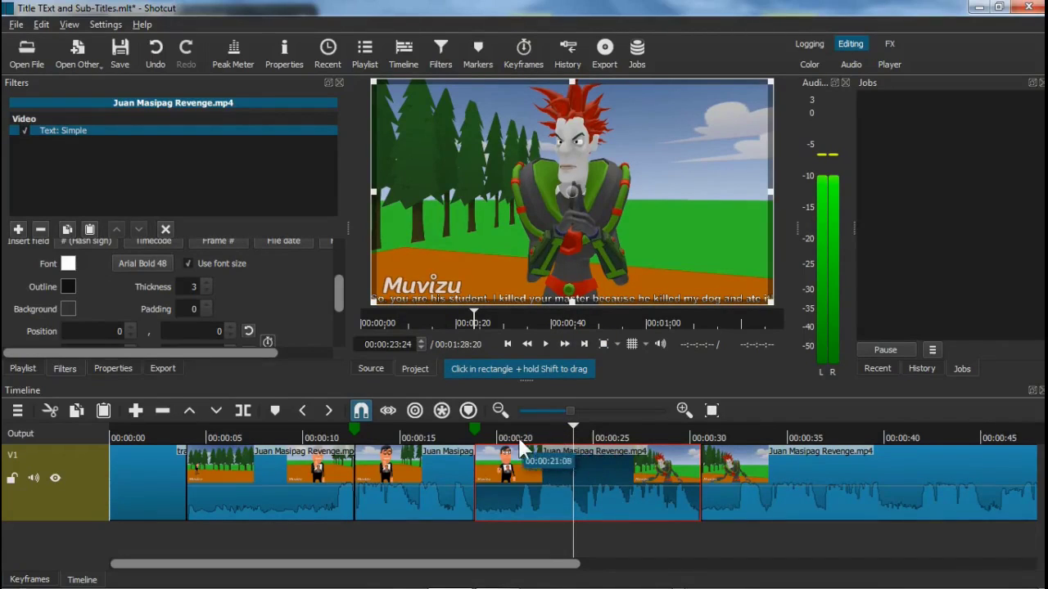
left_click(475, 431)
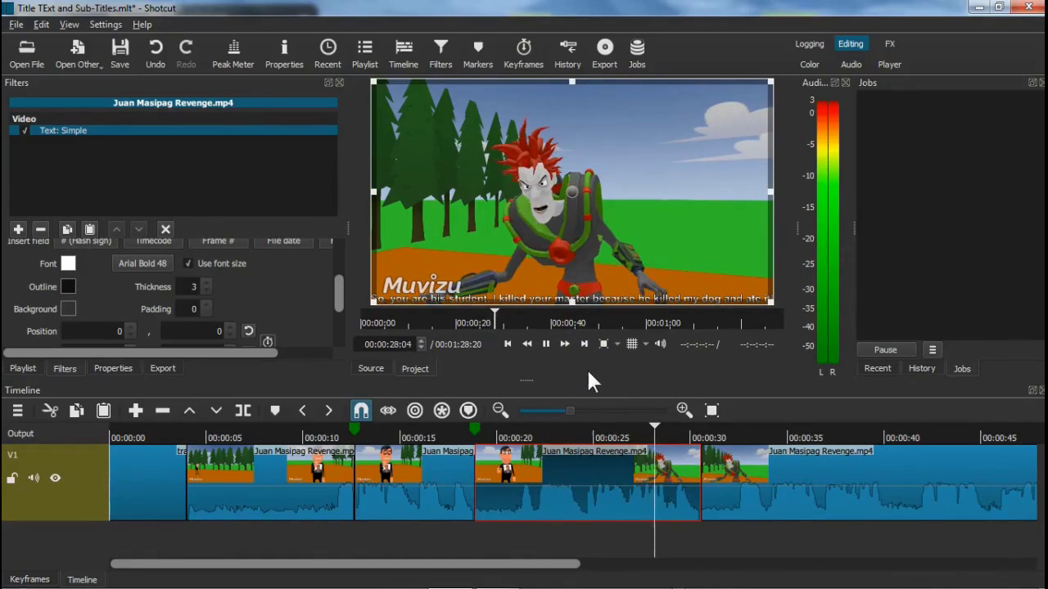
left_click(546, 345)
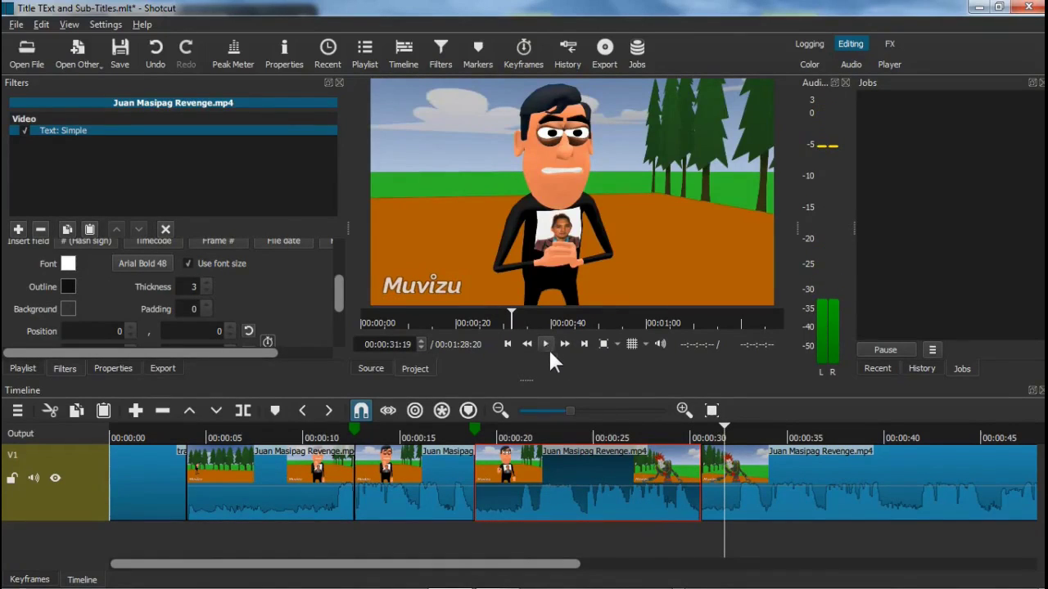
mouse_move(720, 587)
left_click(509, 580)
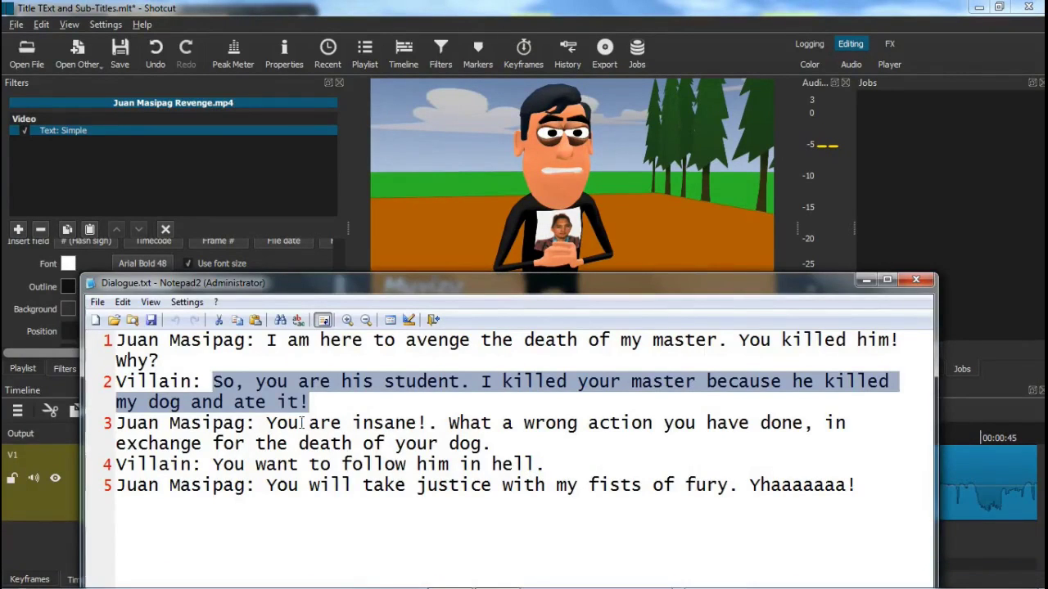
Deselect the text in Dialogue.txt and minimise Notepad2 to return to Shotcut
left_click(300, 422)
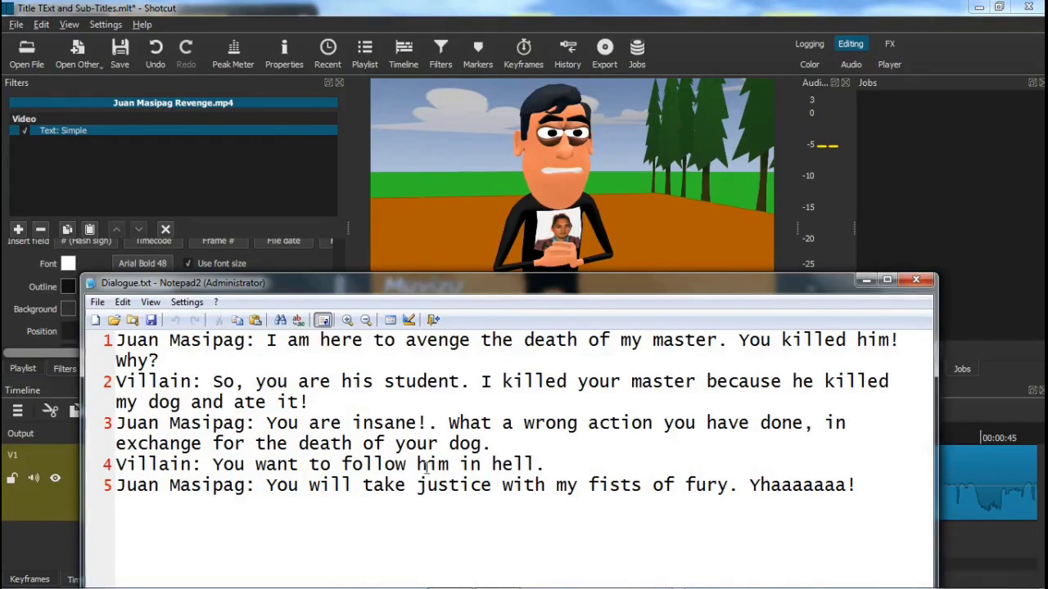
left_click(865, 280)
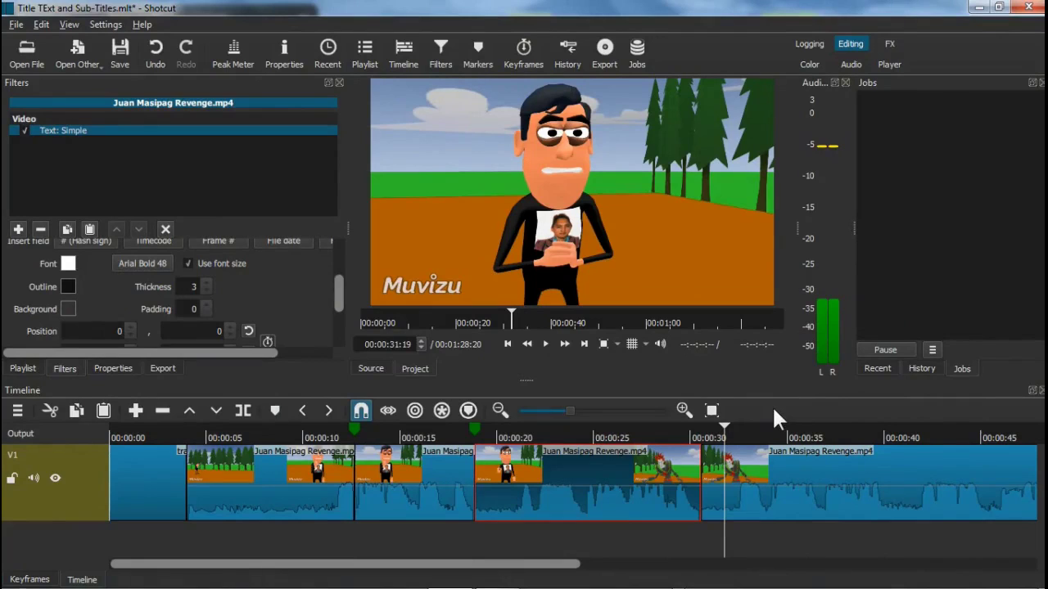
Play the video onward from the current point and pause at 00:00:40:21
left_click_drag(566, 564, 704, 579)
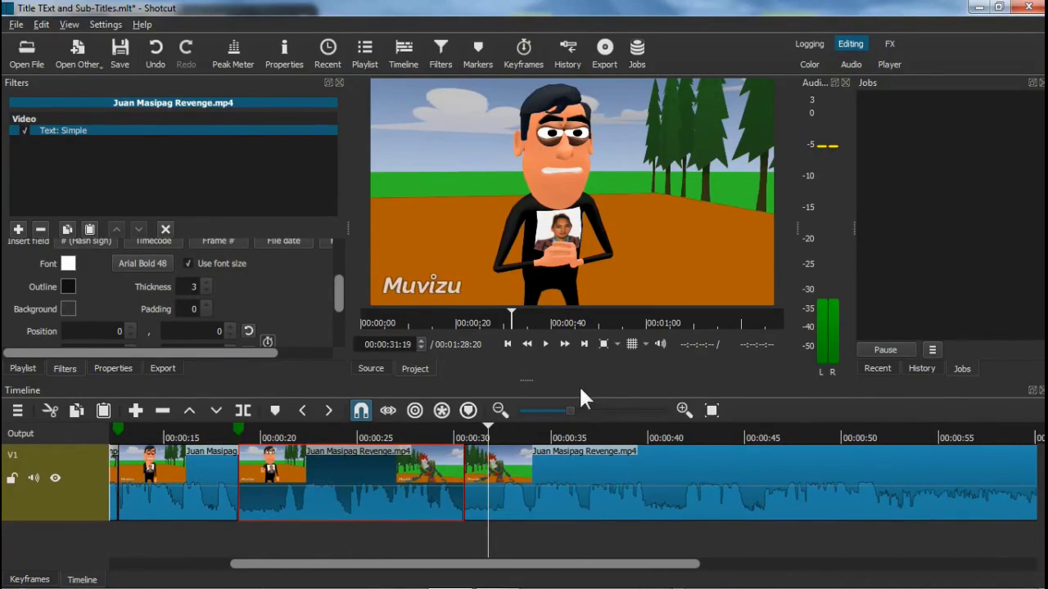
left_click(546, 343)
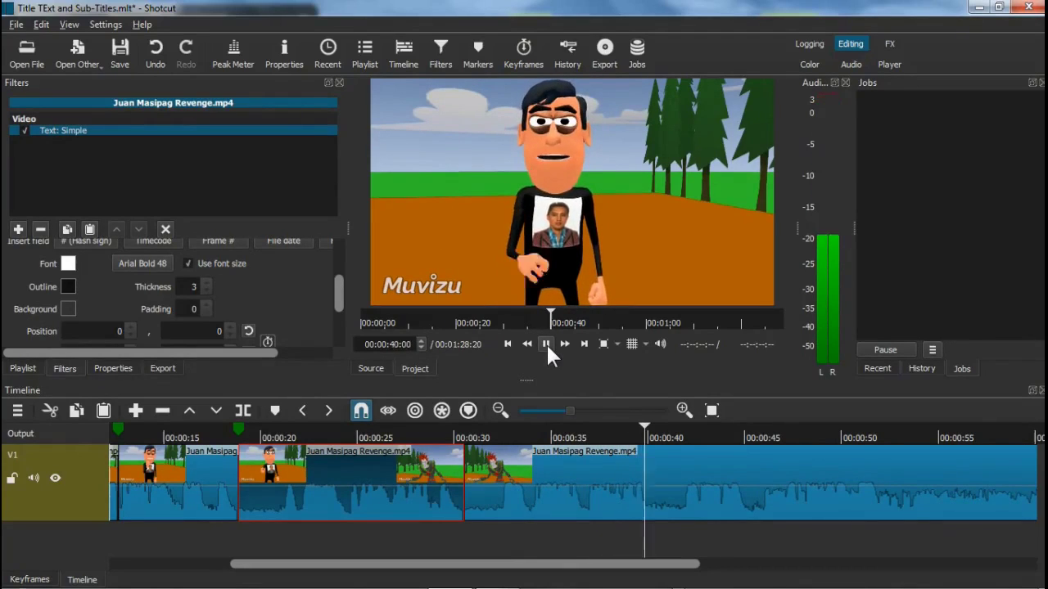
left_click(546, 343)
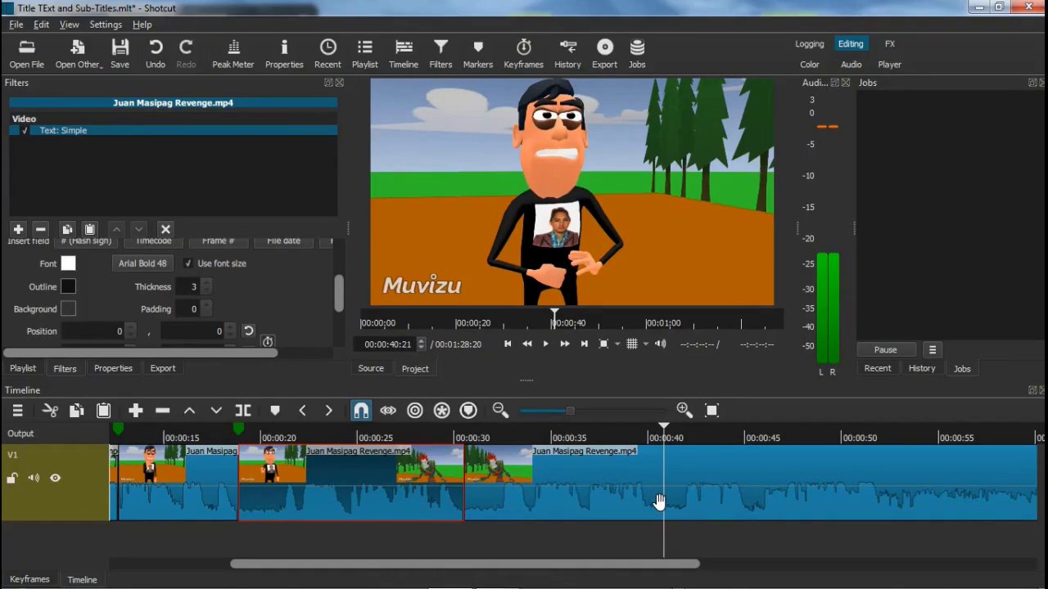
Split at 00:00:40:21 and add a Text: Simple filter to the new piece, clearing #timecode#
left_click(244, 410)
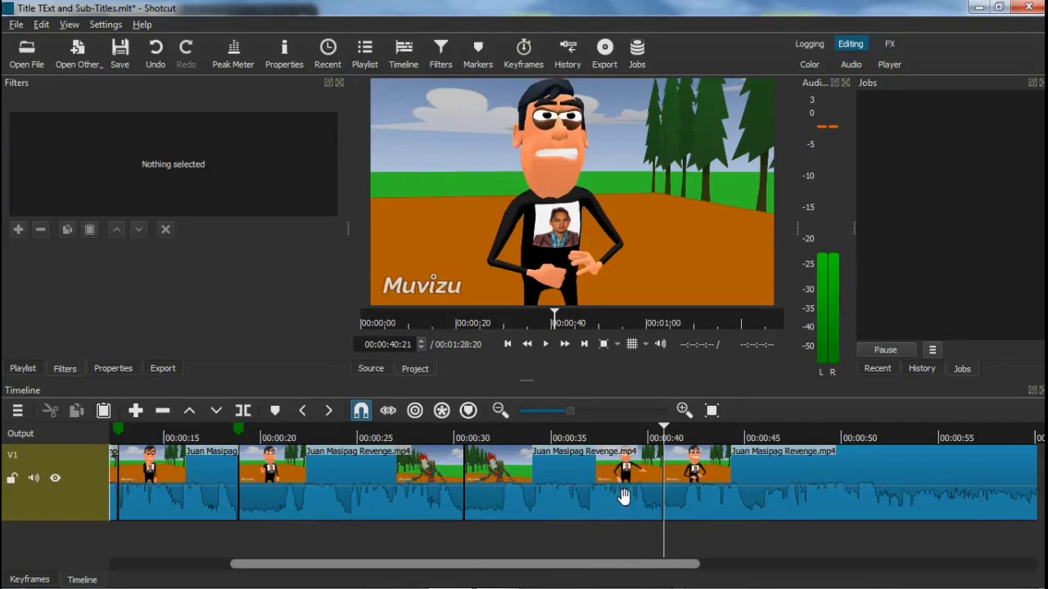
left_click(551, 481)
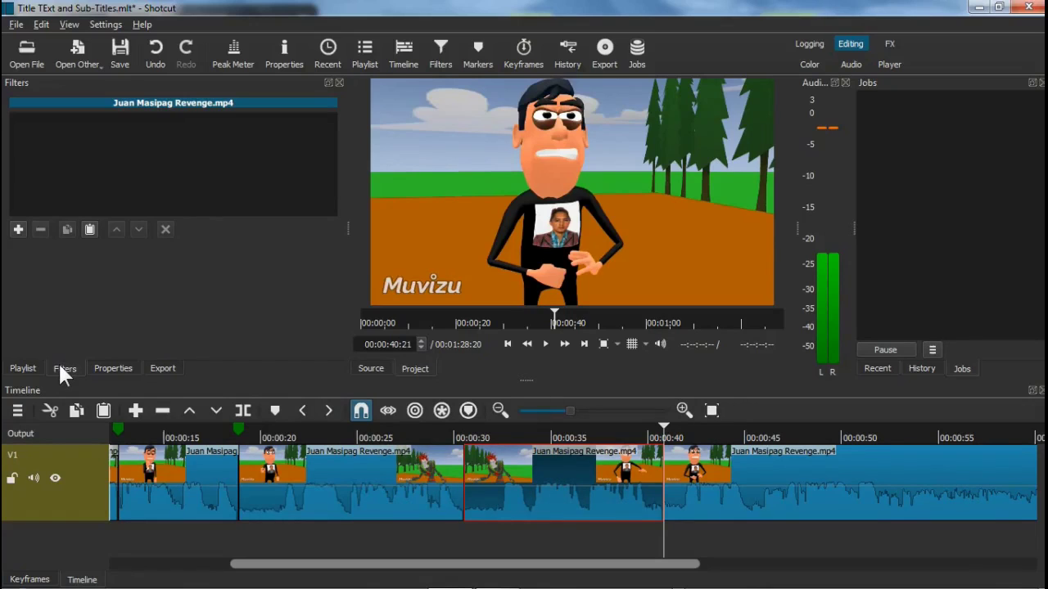
left_click(16, 230)
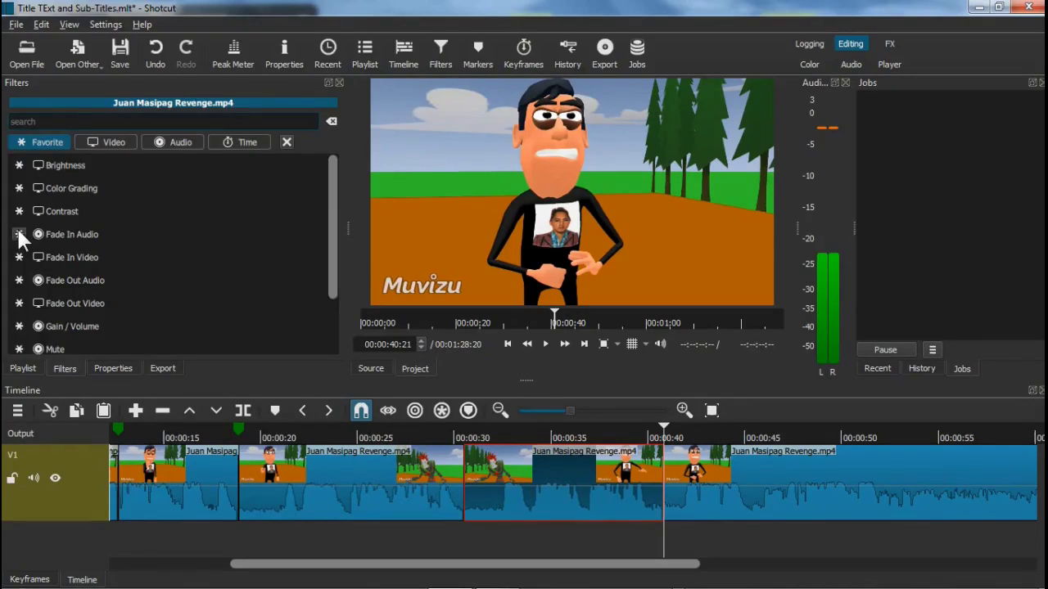
type("text")
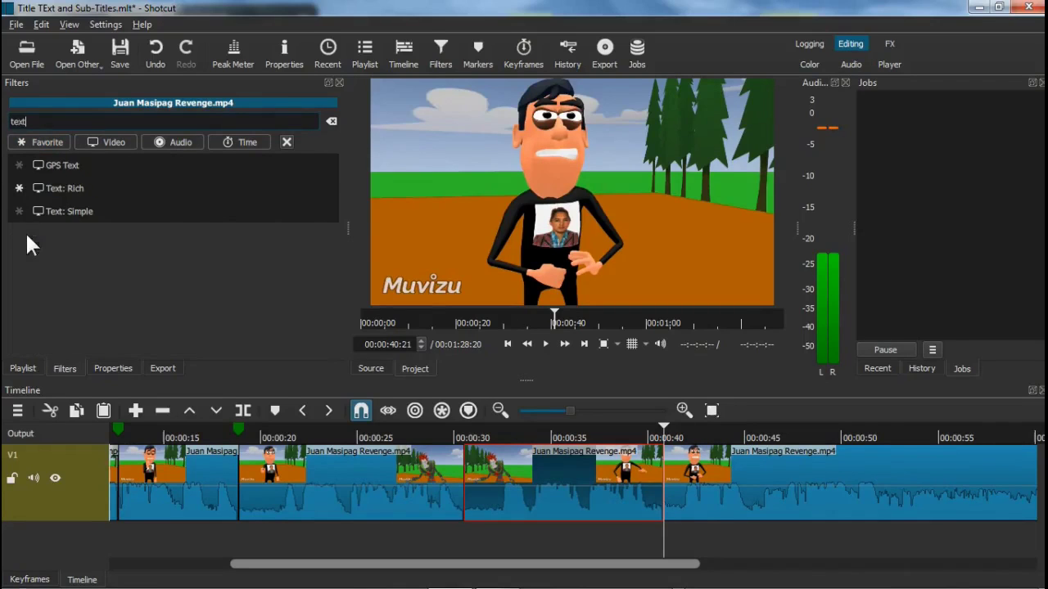
left_click(76, 218)
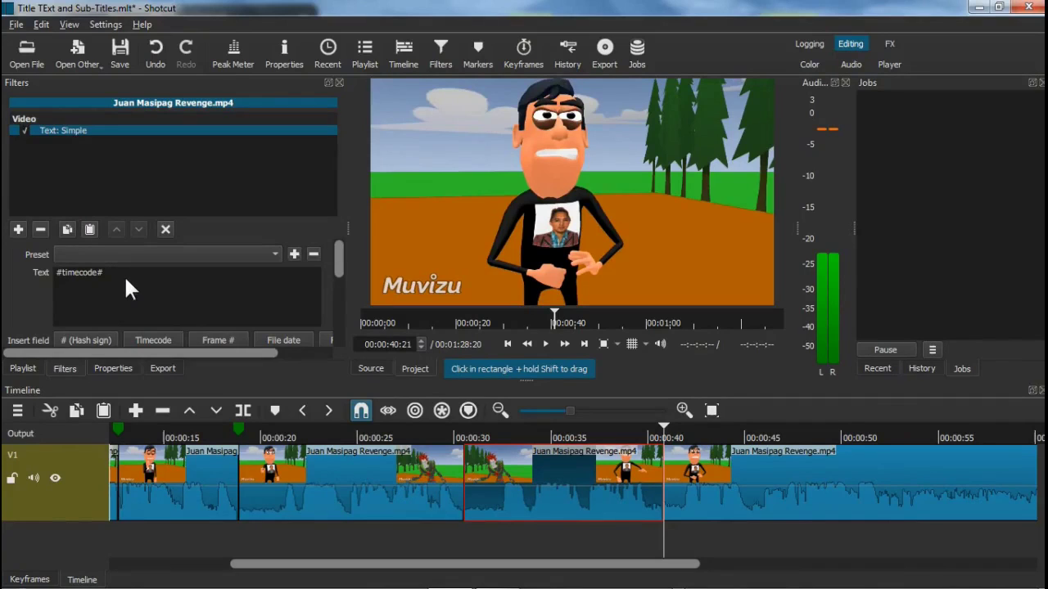
key("BackSpace")
key("BackSpace")
key("BackSpace")
key("BackSpace")
key("BackSpace")
key("BackSpace")
key("BackSpace")
key("BackSpace")
key("BackSpace")
key("BackSpace")
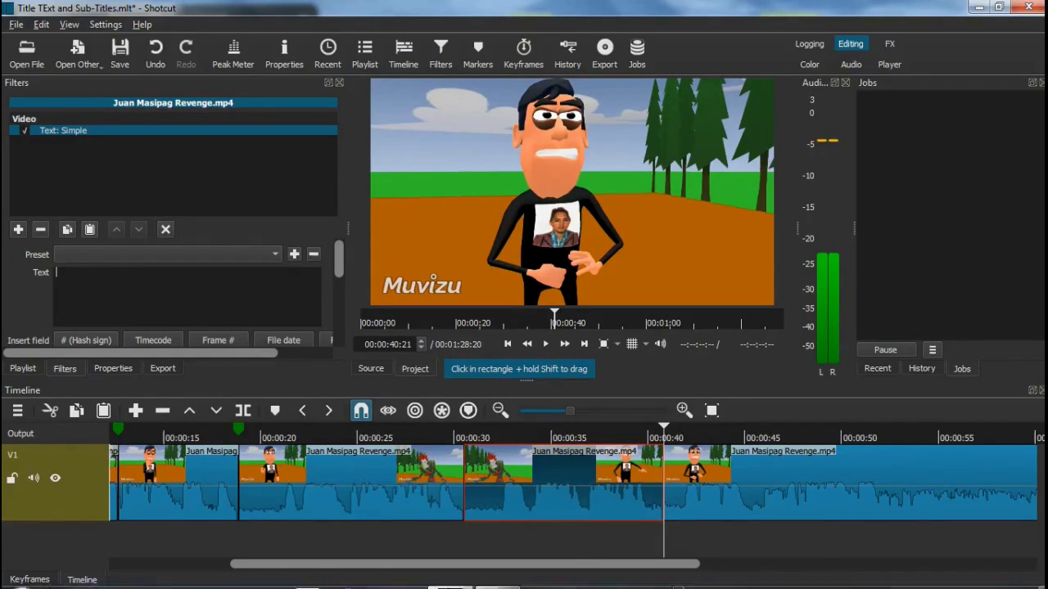
Copy Juan's line 3 from Dialogue.txt and paste it as the subtitle text
left_click(497, 575)
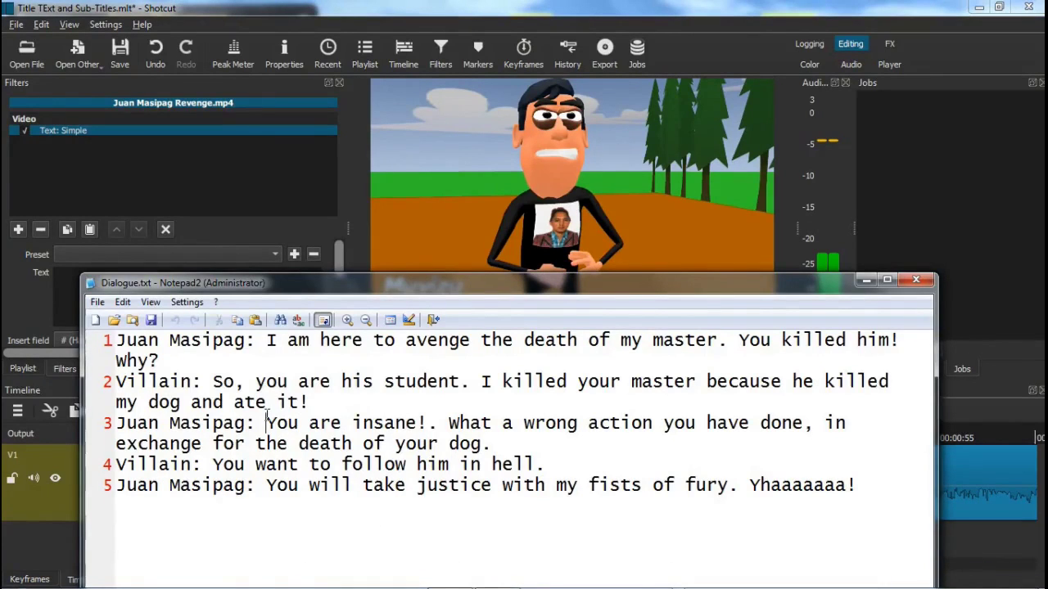
key("shift+Down")
key("shift+End")
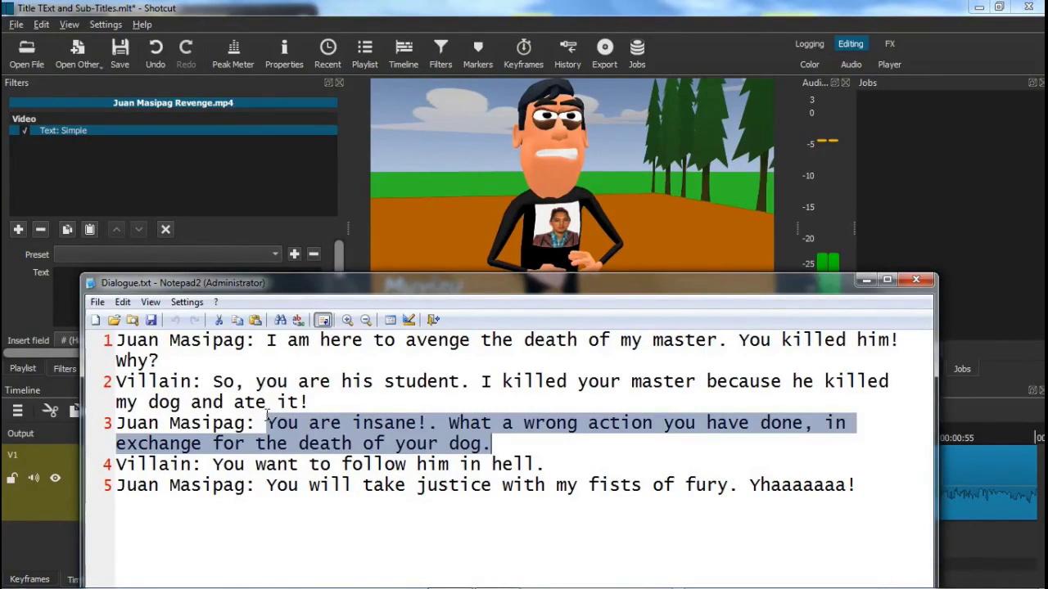
left_click(867, 280)
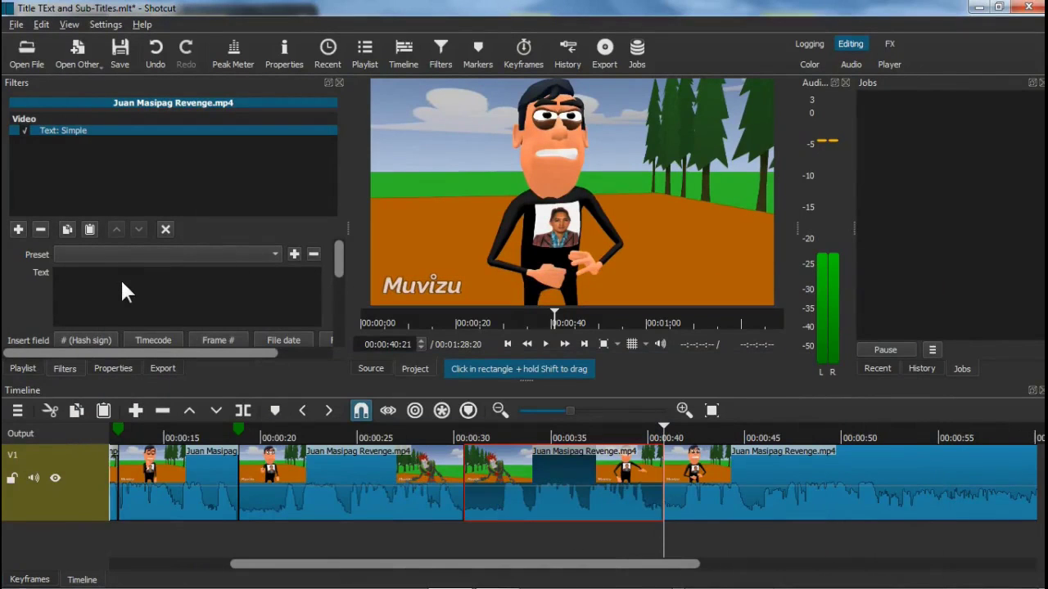
key("ctrl+v")
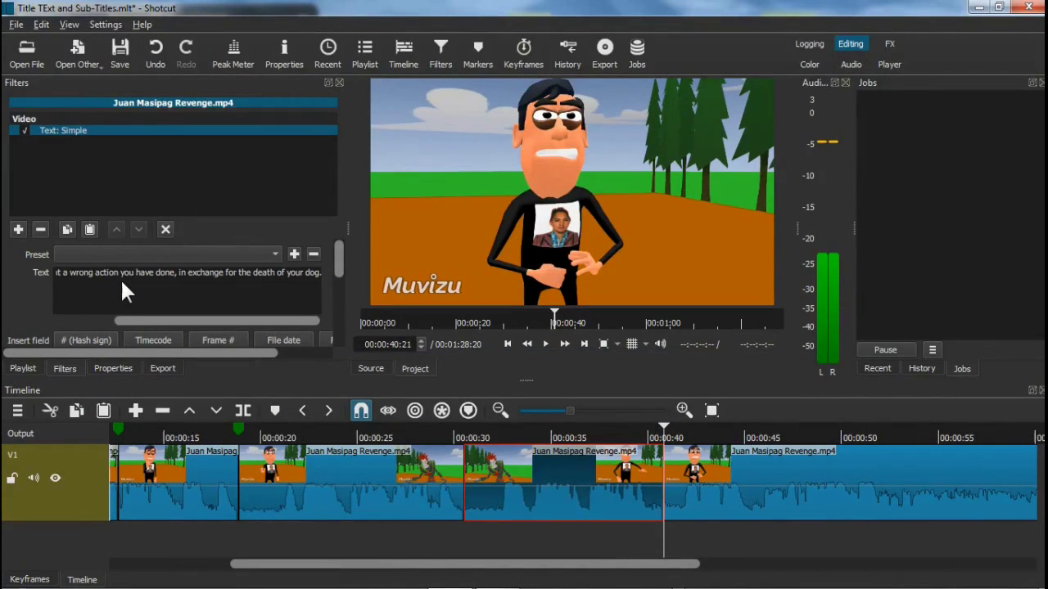
Set the third subtitle's colour to white and its font to Arial Bold, size 48
left_click_drag(339, 258, 339, 299)
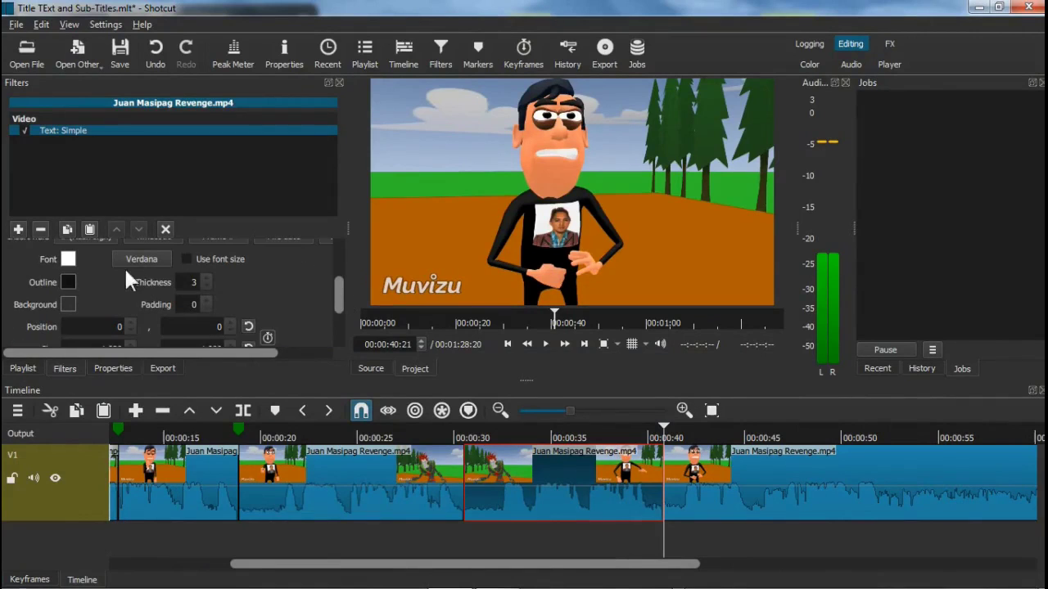
left_click(69, 260)
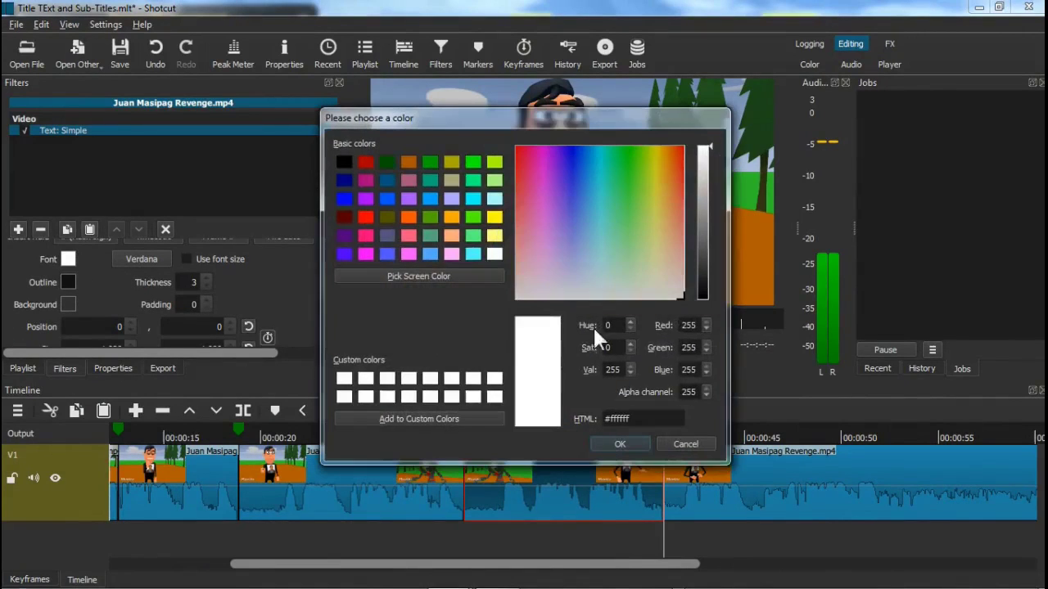
left_click(620, 446)
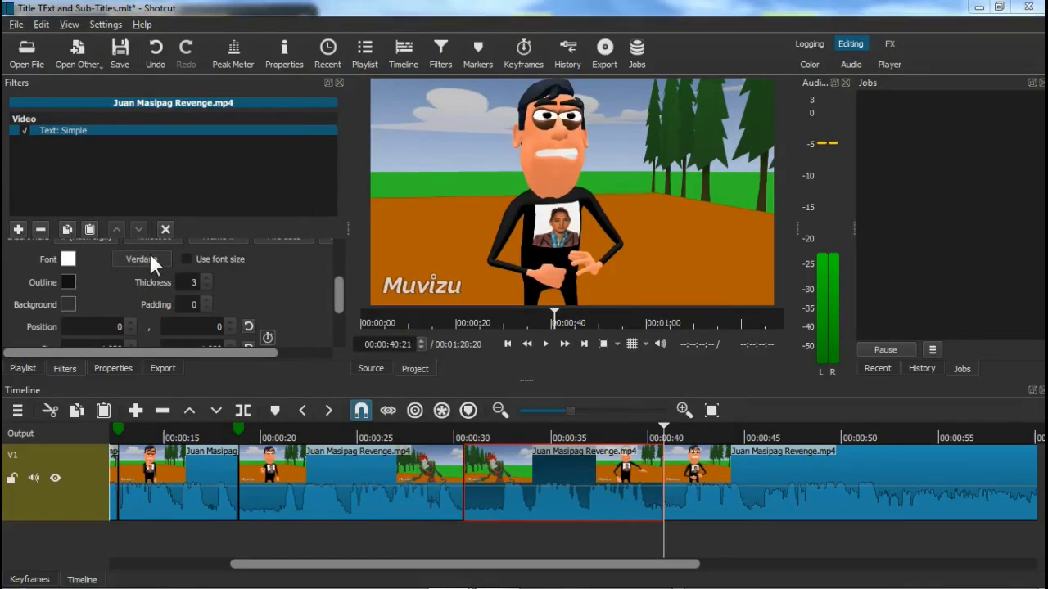
left_click(151, 256)
key("a")
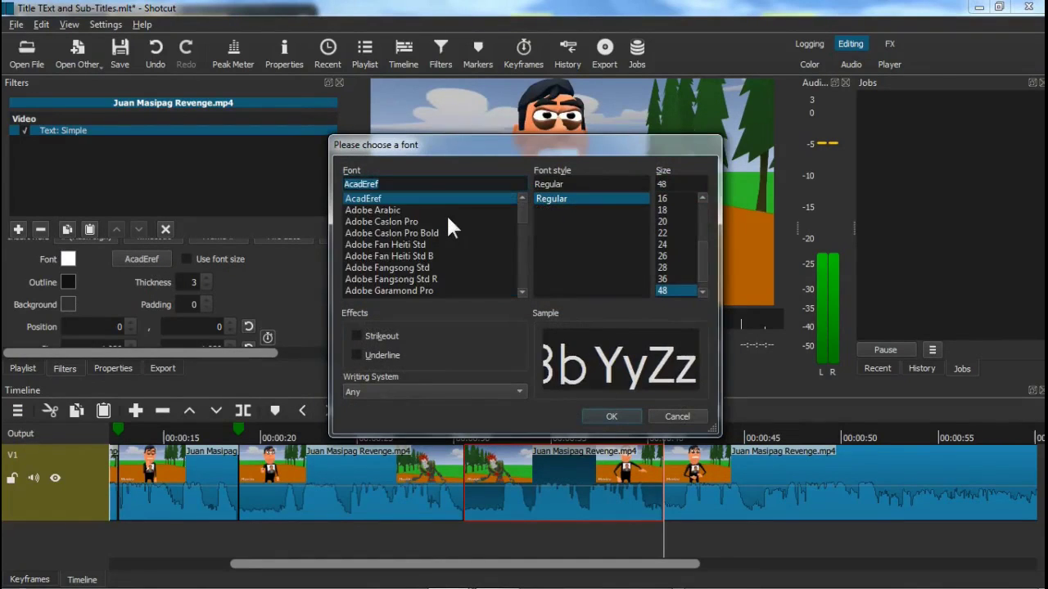
scroll(448, 218, "down", 8)
scroll(447, 220, "down", 4)
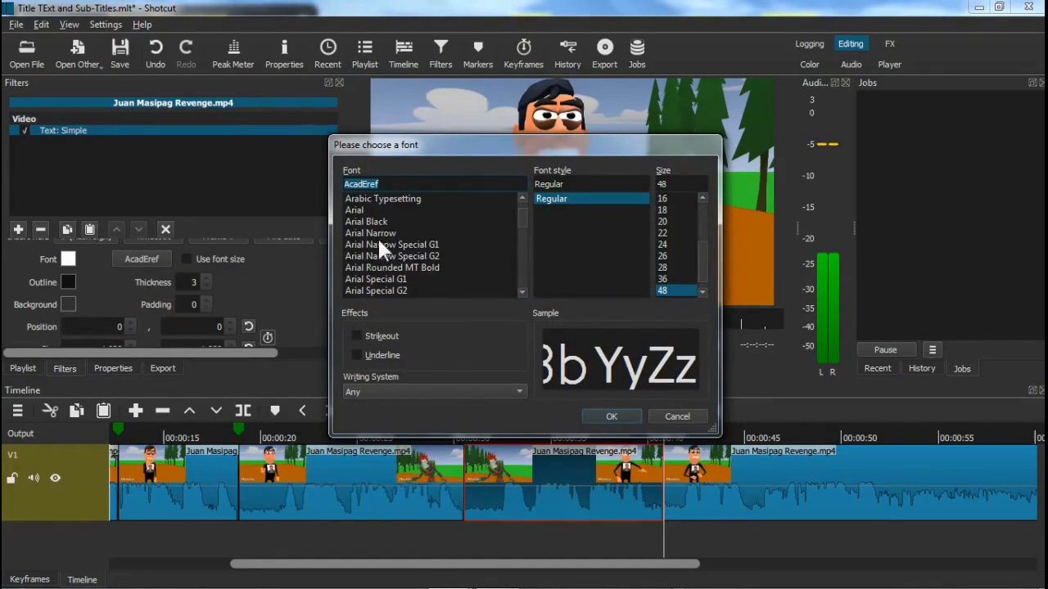
left_click(353, 209)
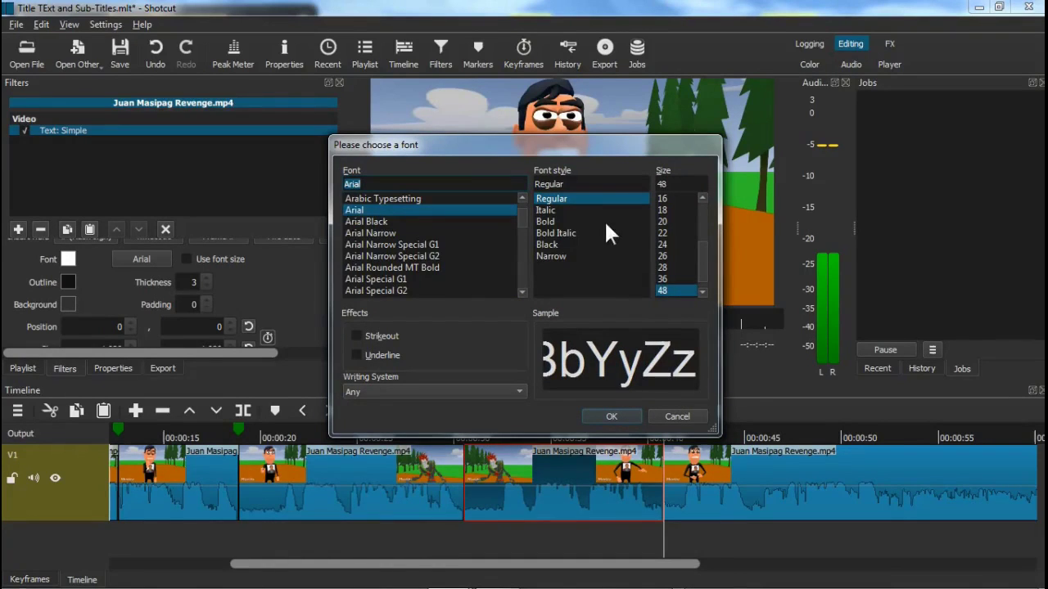
left_click(553, 220)
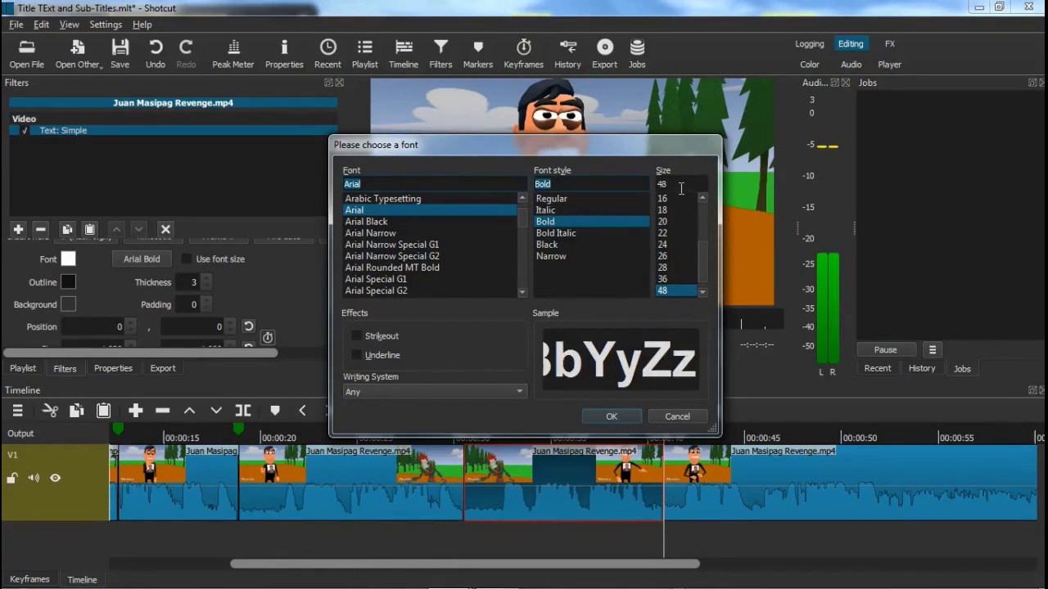
key("BackSpace")
key("BackSpace")
type("48")
left_click(627, 417)
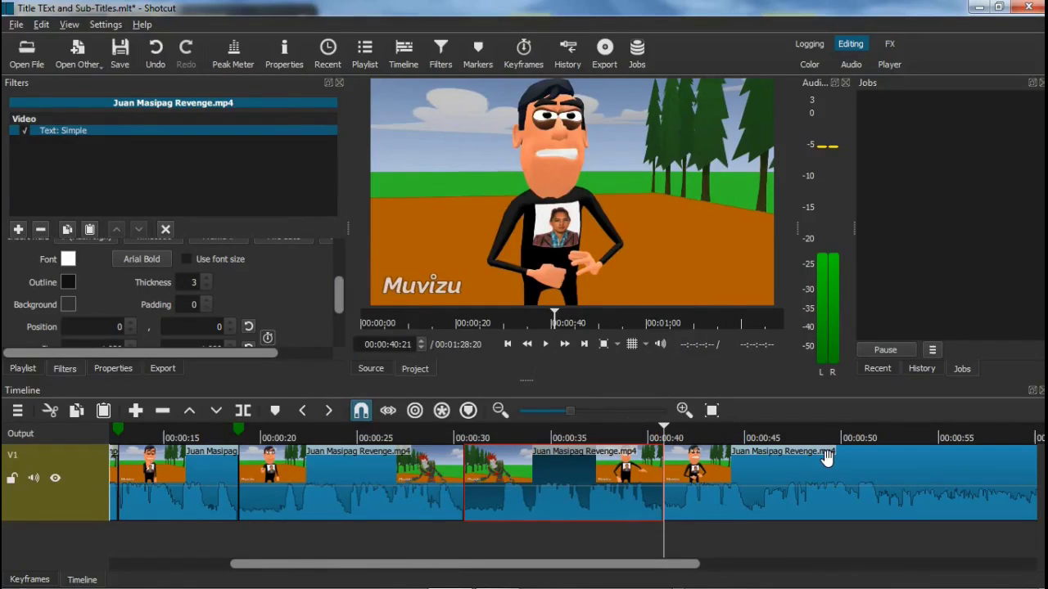
left_click(540, 443)
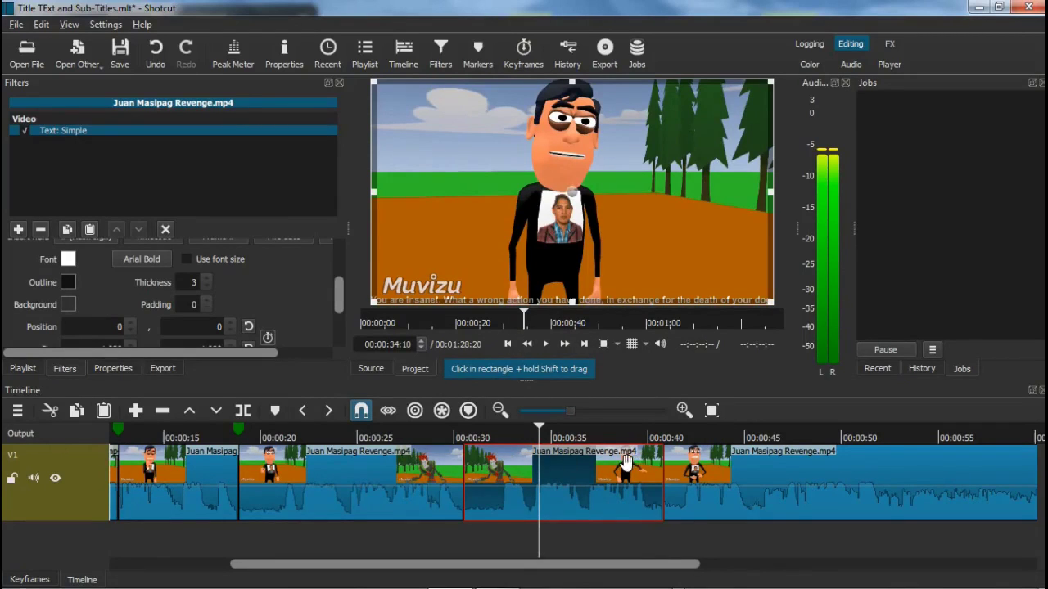
left_click(463, 430)
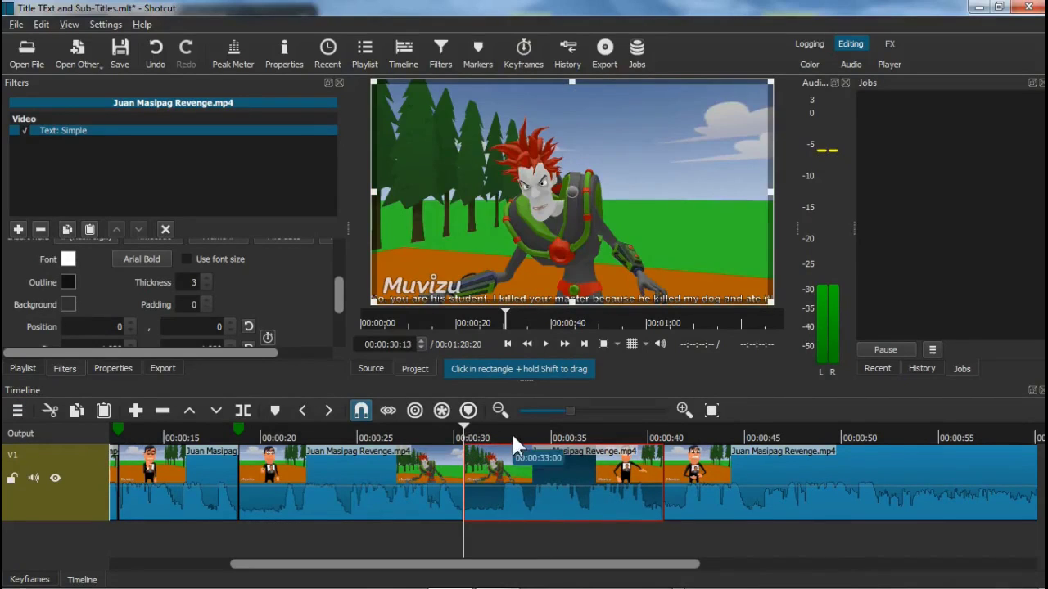
left_click(545, 344)
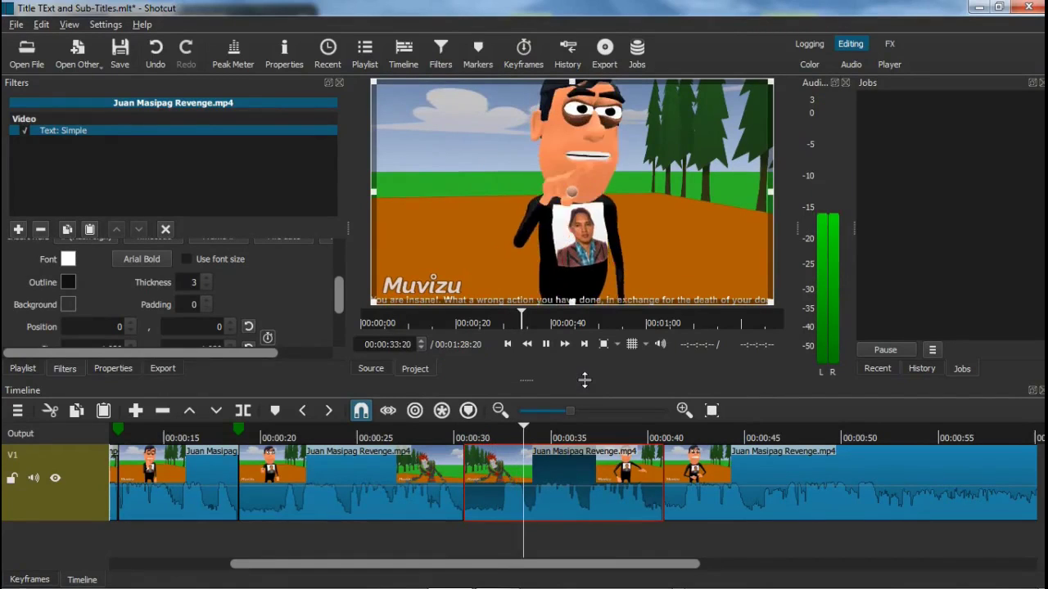
left_click(546, 344)
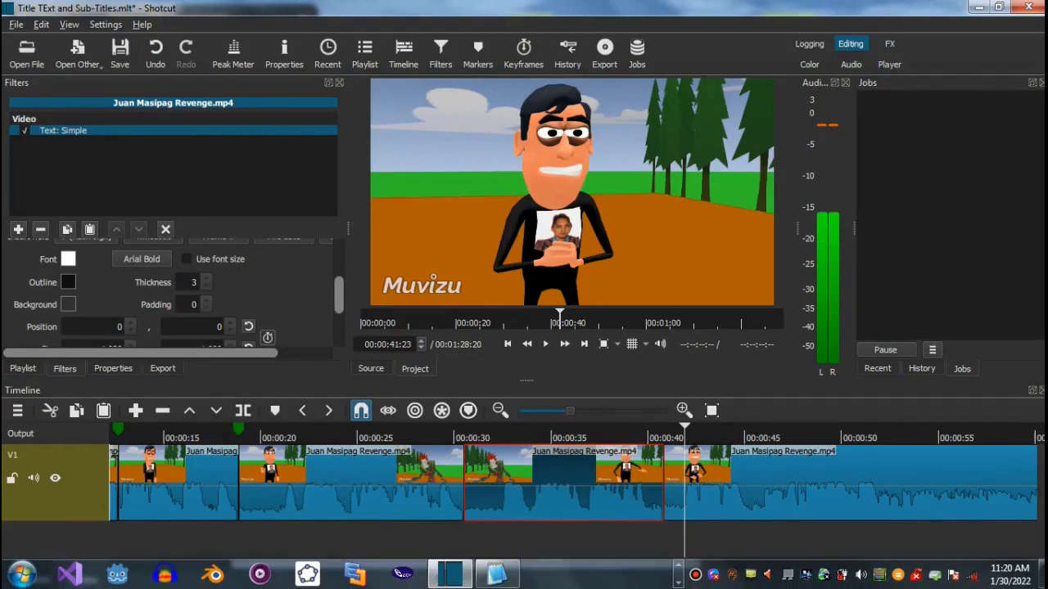
Bring Dialogue.txt forward in Notepad2 and place the caret at the start of line 4's dialogue
left_click(499, 578)
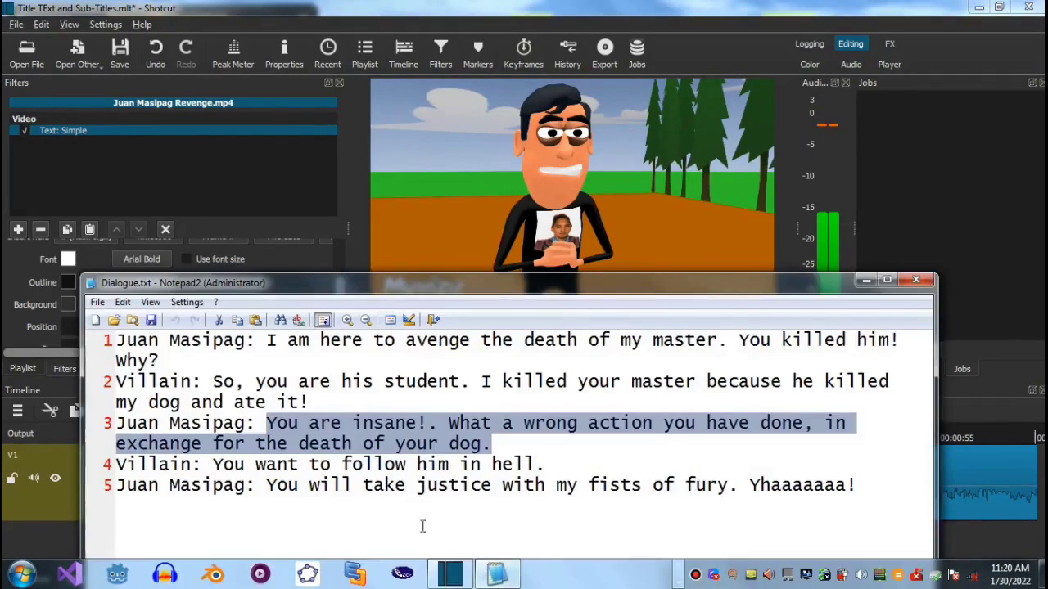
left_click(268, 471)
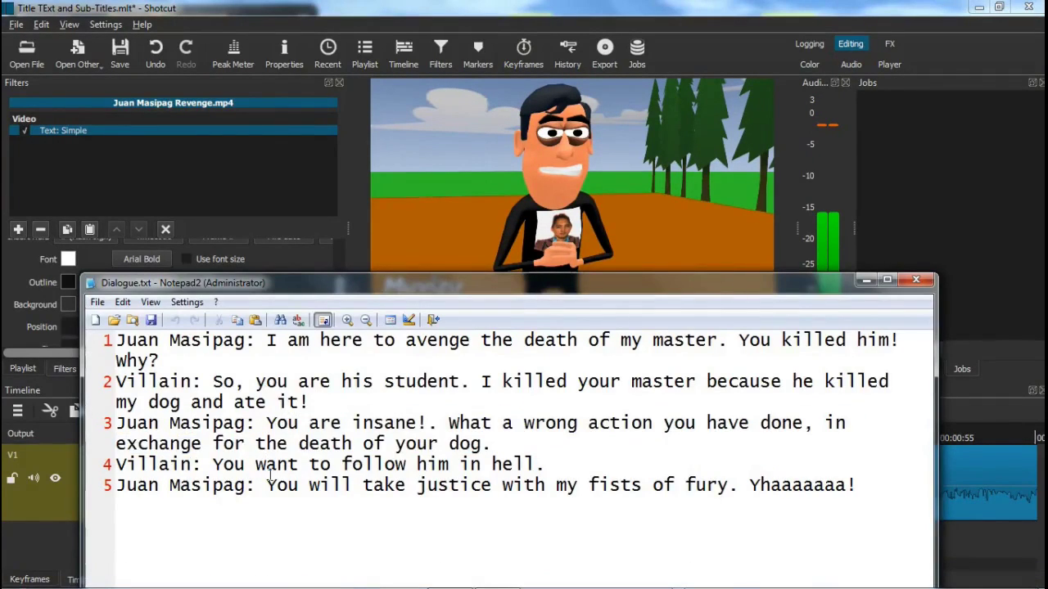
key("Left")
key("Left")
key("Left")
key("Left")
Play the video and pause at 00:00:45:21, where the villain starts speaking
left_click(868, 283)
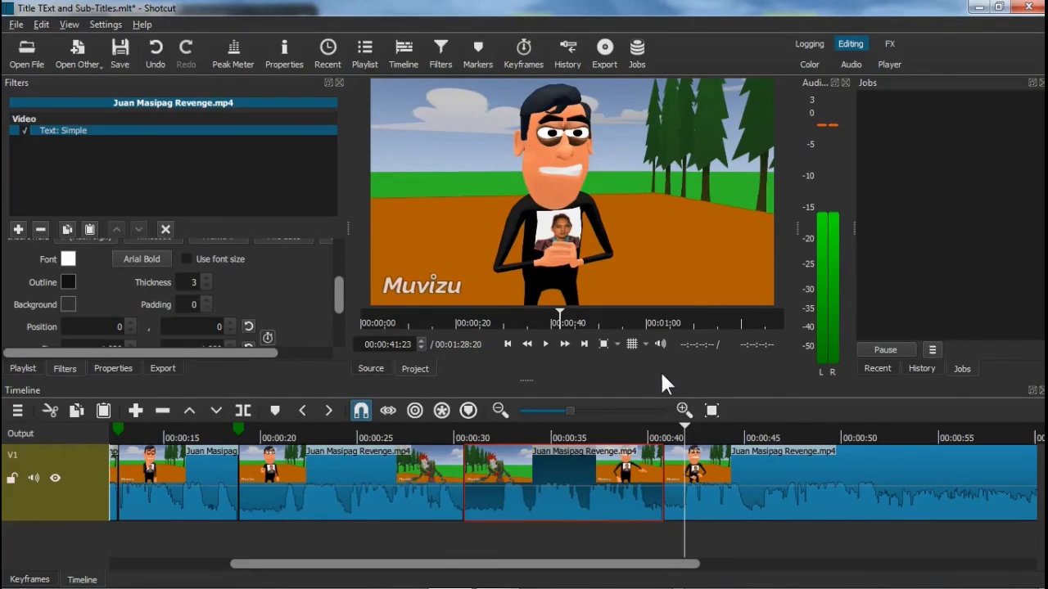
left_click(546, 344)
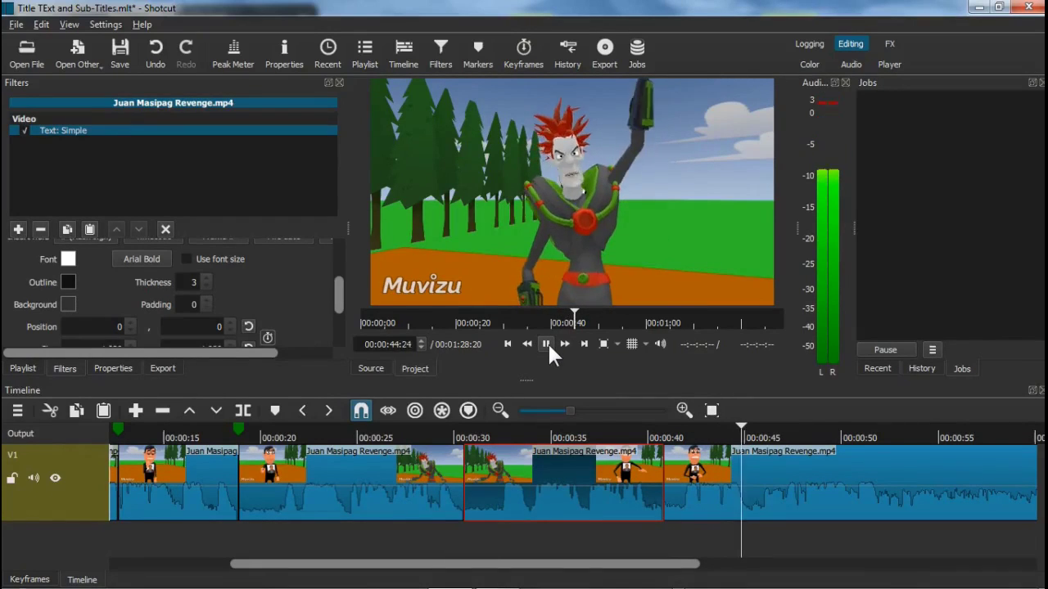
left_click(547, 344)
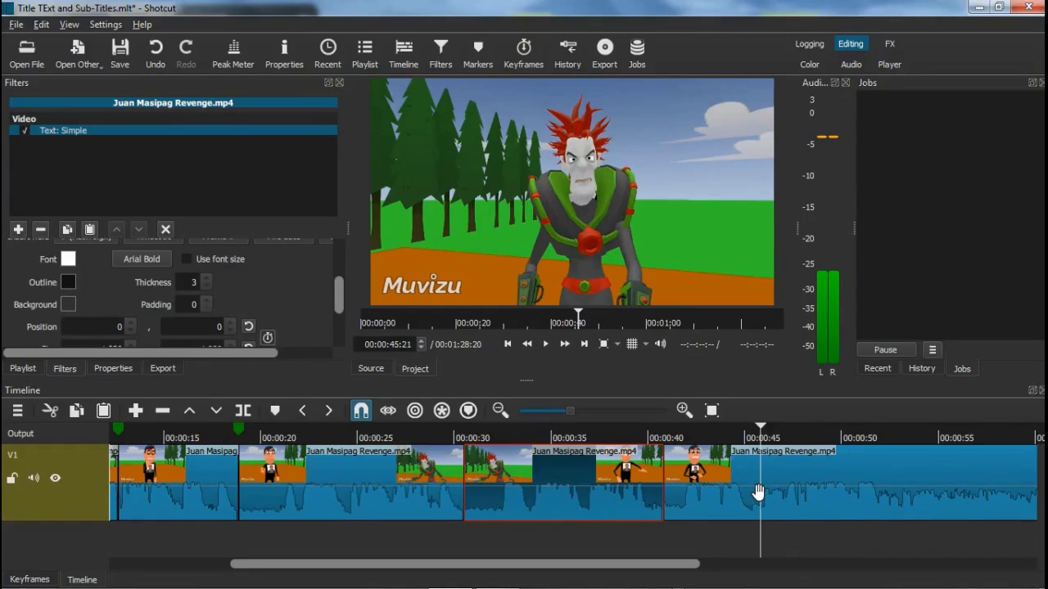
Split the clip at 00:00:45:21 and add an empty Text: Simple filter to the 40:21–45:21 piece
left_click(244, 409)
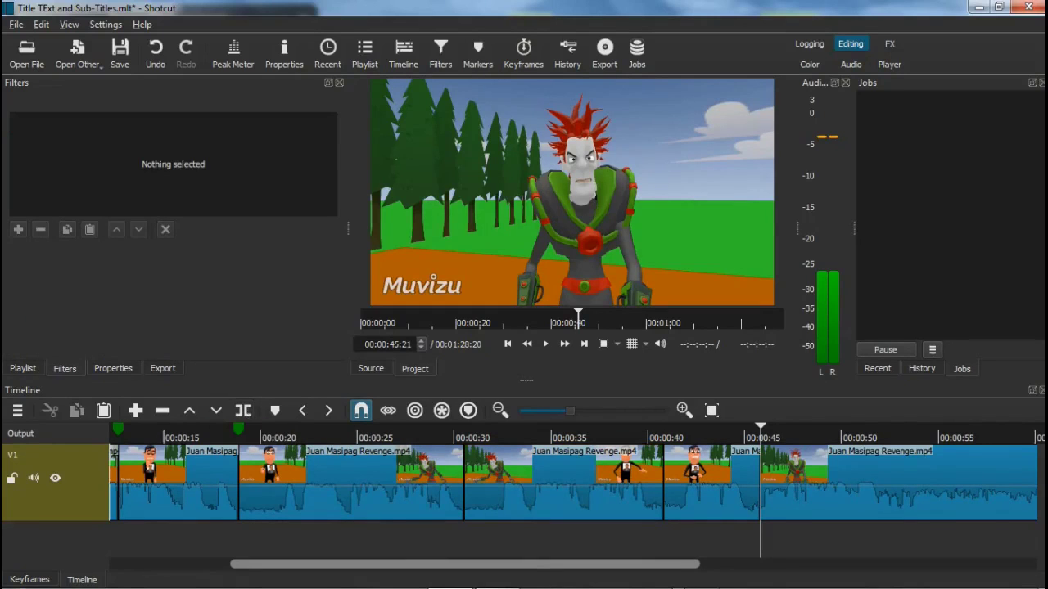
left_click(730, 485)
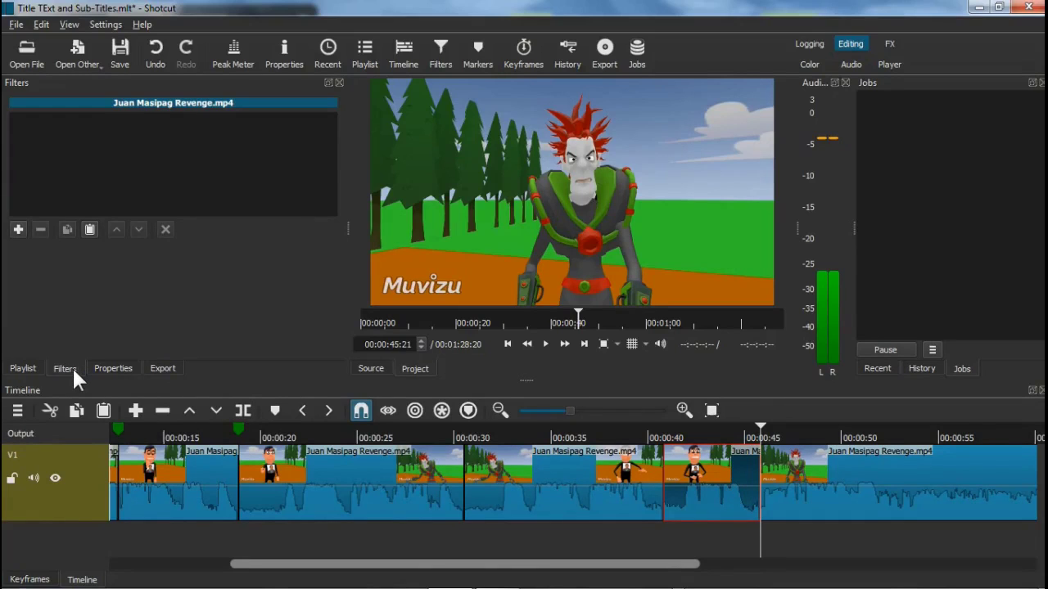
left_click(20, 229)
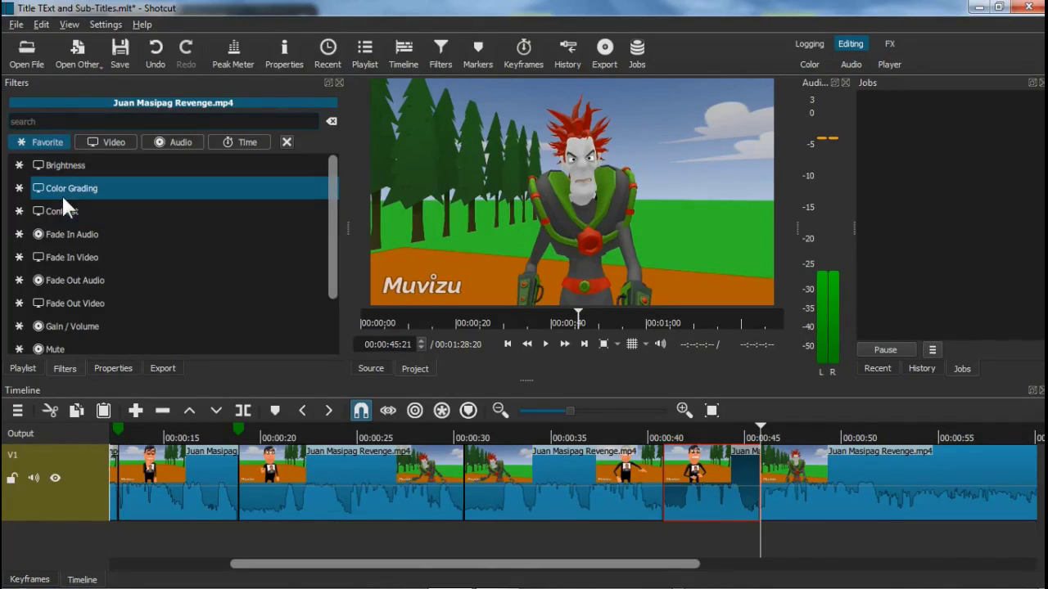
type("text")
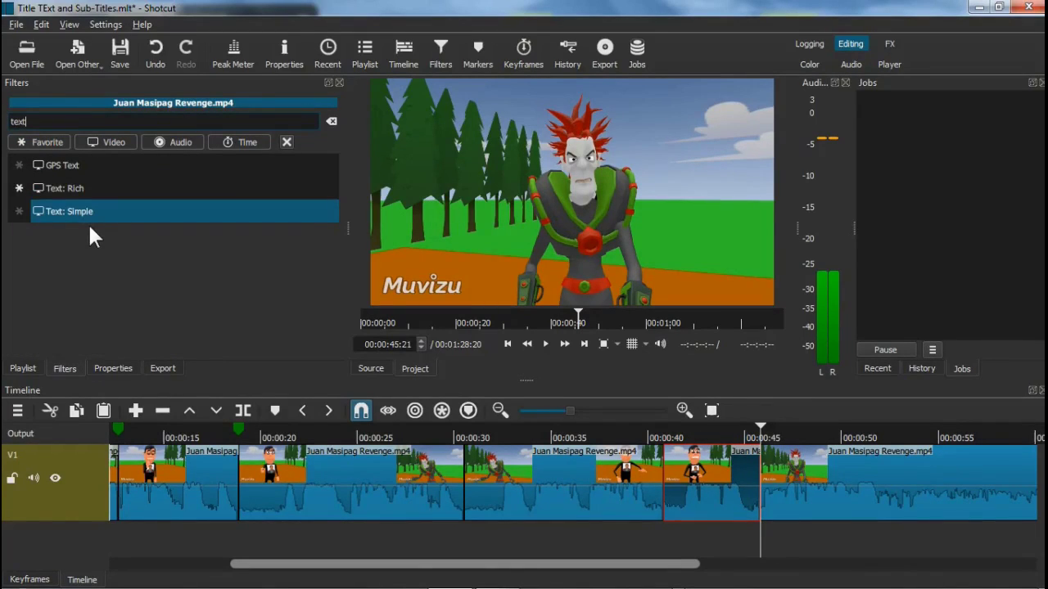
left_click(86, 219)
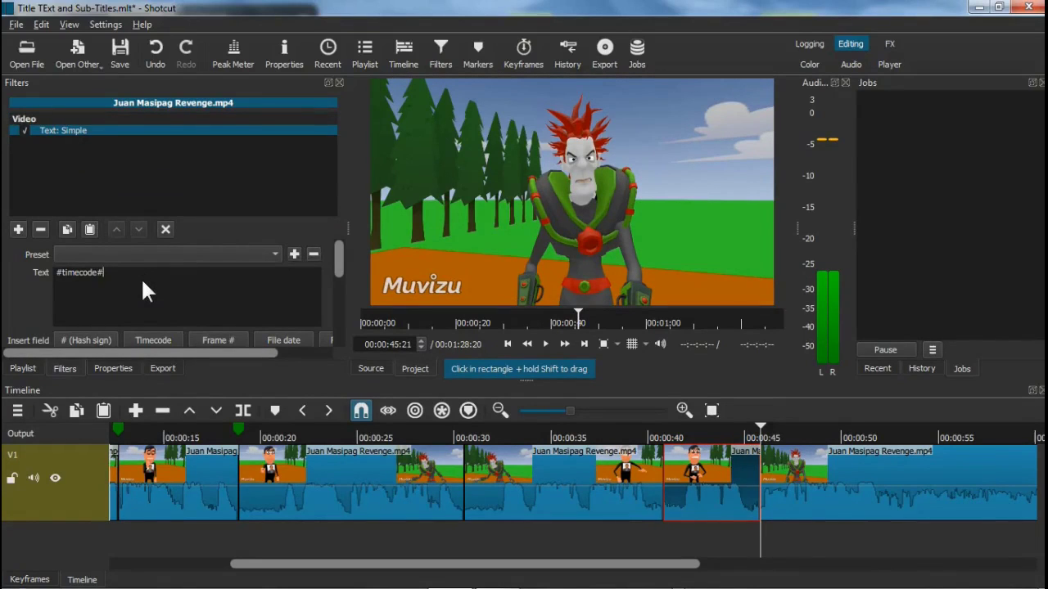
key("BackSpace")
key("BackSpace")
key("BackSpace")
key("BackSpace")
key("BackSpace")
key("BackSpace")
key("BackSpace")
key("BackSpace")
key("BackSpace")
key("BackSpace")
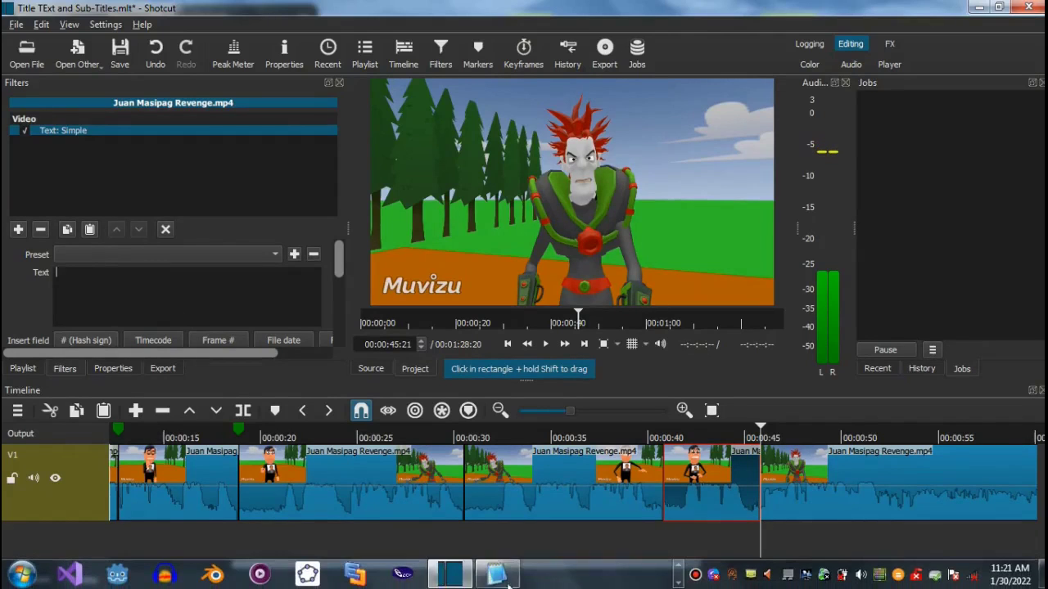
Select the villain's sentence 'You want to follow him in hell.' on line 4 of Dialogue.txt
left_click(497, 573)
left_click(222, 486)
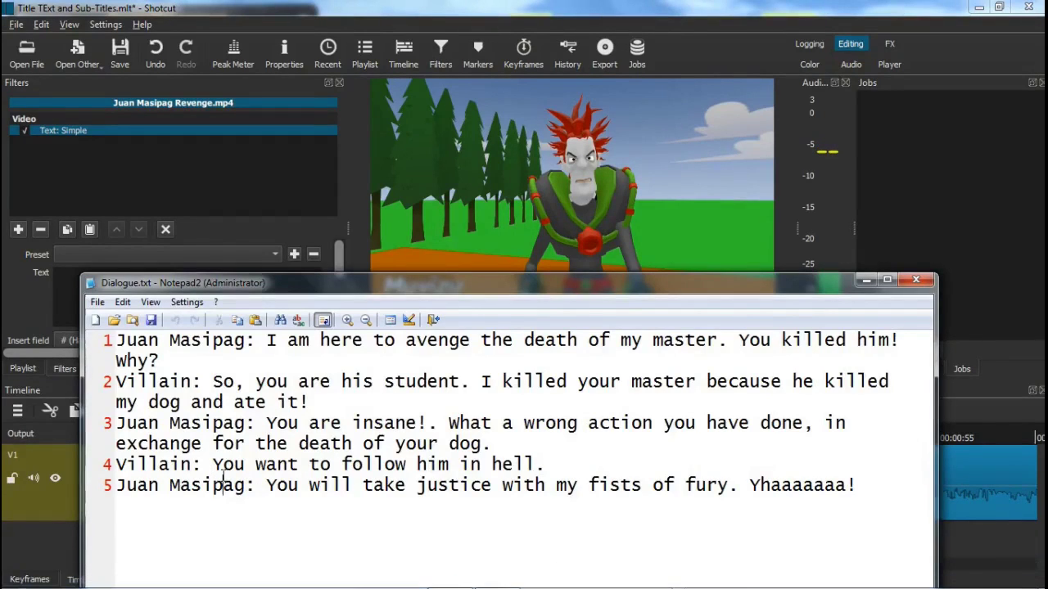
key("shift+End")
key("Up")
key("Up")
key("Home")
key("Right")
key("Right")
key("Right")
key("Right")
key("Right")
key("Right")
key("Right")
key("shift+Home")
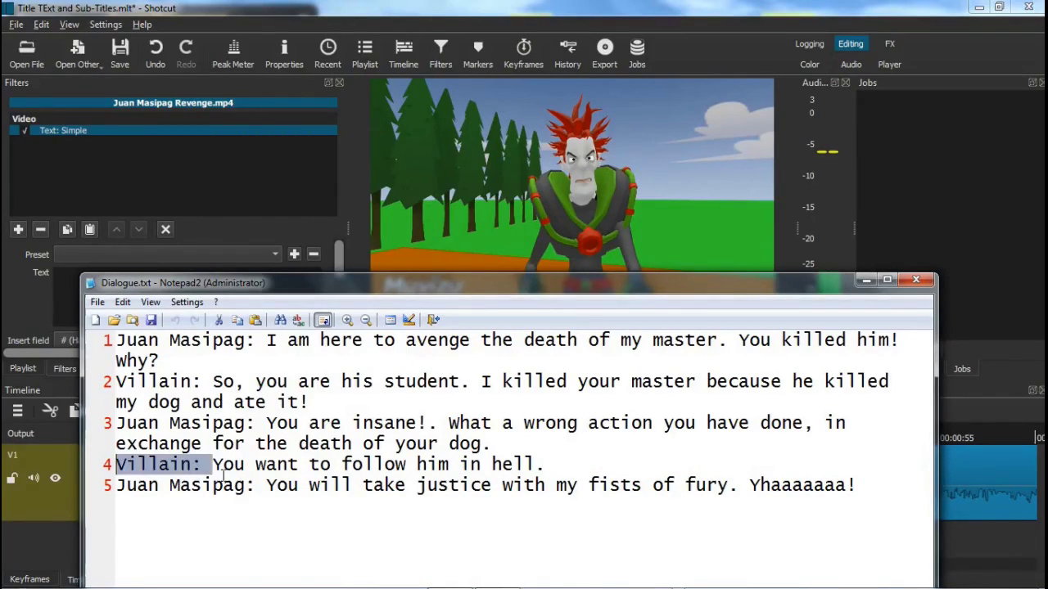
key("Right")
key("shift+End")
key("ctrl+c")
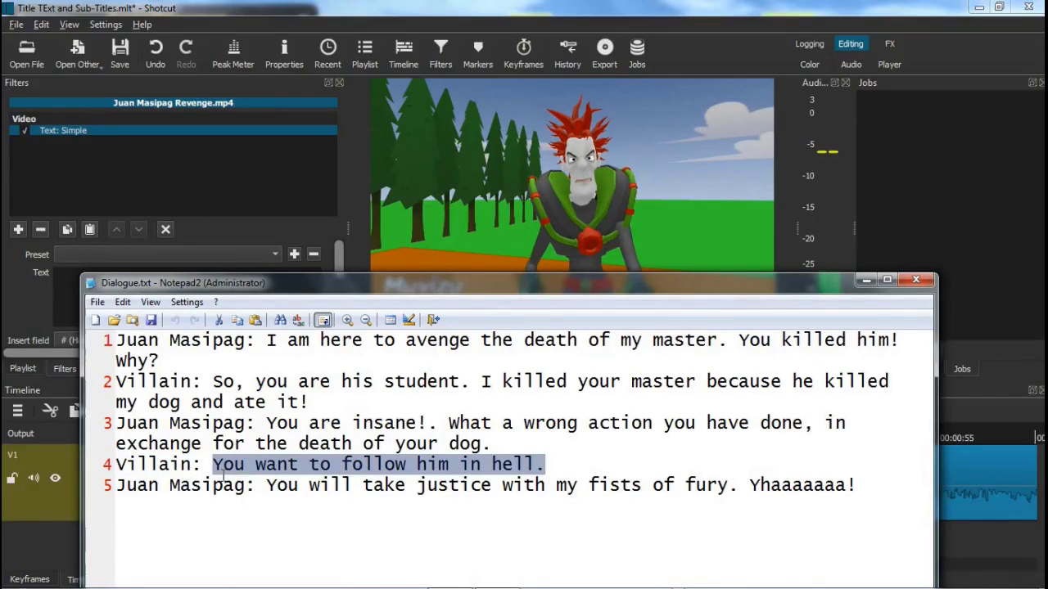
Paste the villain's sentence into the Text: Simple filter's text field in Shotcut
left_click(868, 280)
left_click(141, 275)
key("ctrl+v")
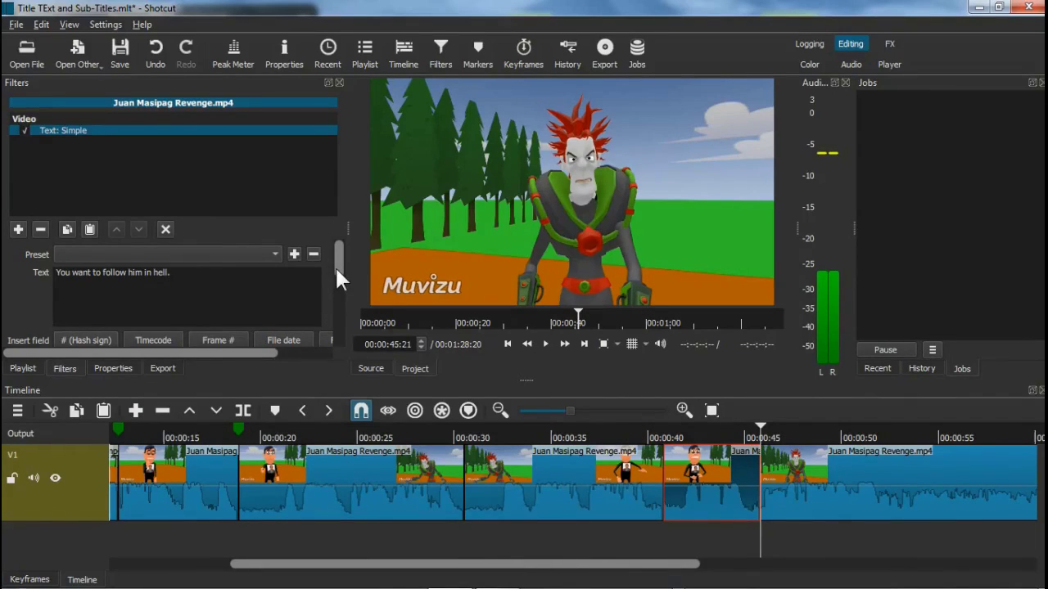
Keep the subtitle font colour white
left_click_drag(335, 266, 338, 285)
left_click(69, 306)
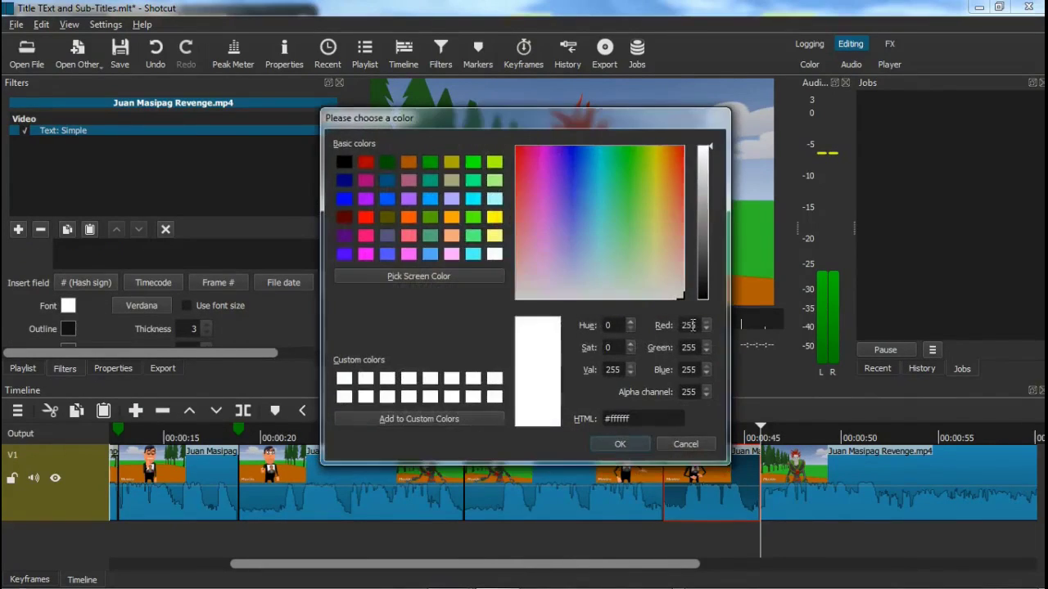
left_click(638, 443)
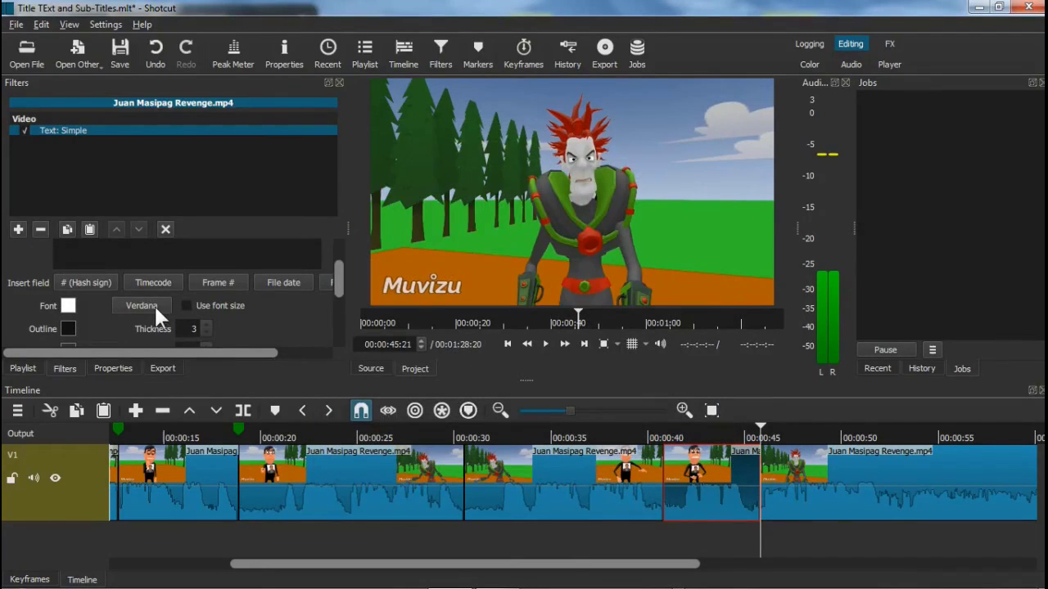
Set the subtitle font to Arial Bold 48 and enable Use font size
left_click(154, 304)
key("a")
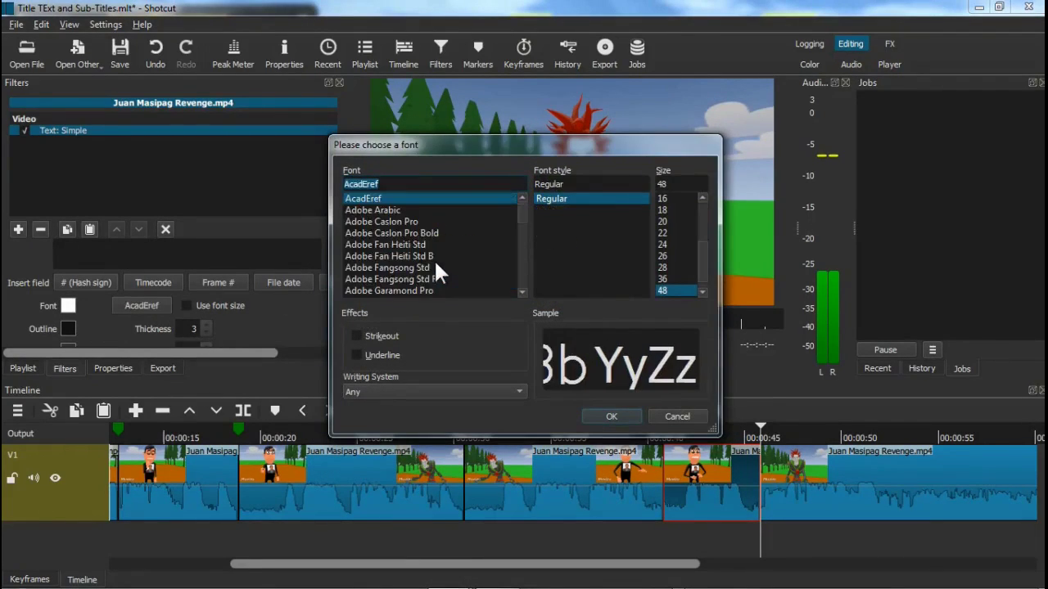
scroll(436, 262, "down", 9)
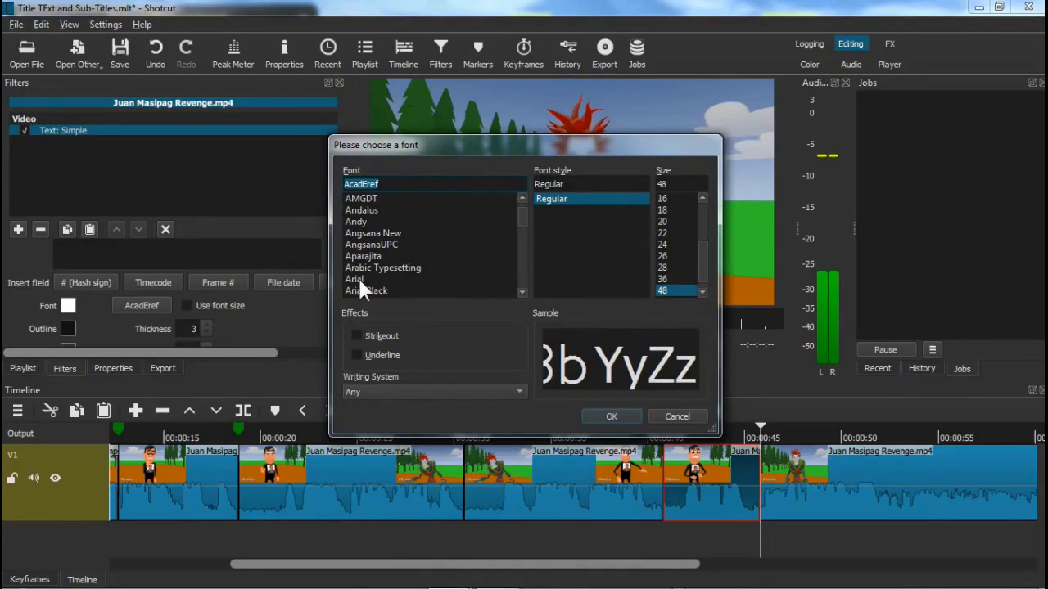
left_click(358, 278)
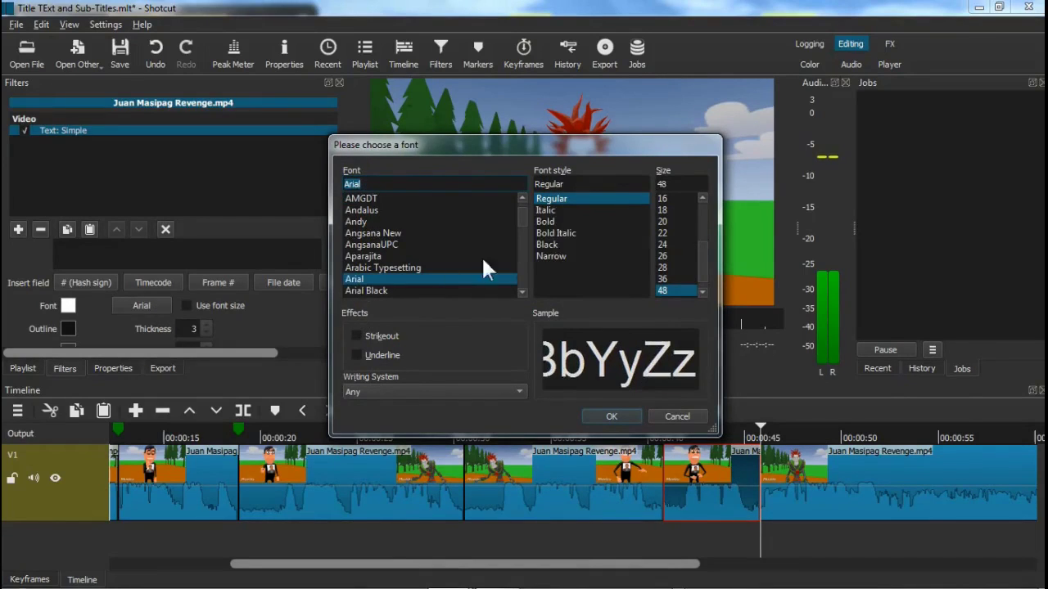
left_click(547, 222)
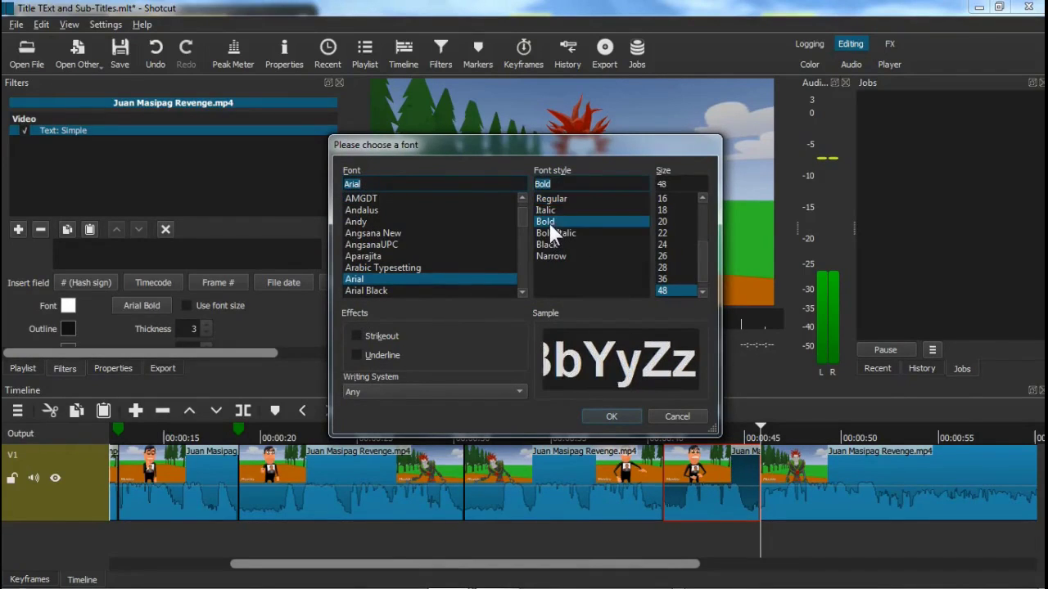
left_click(692, 185)
key("BackSpace")
key("BackSpace")
type("48")
left_click(627, 416)
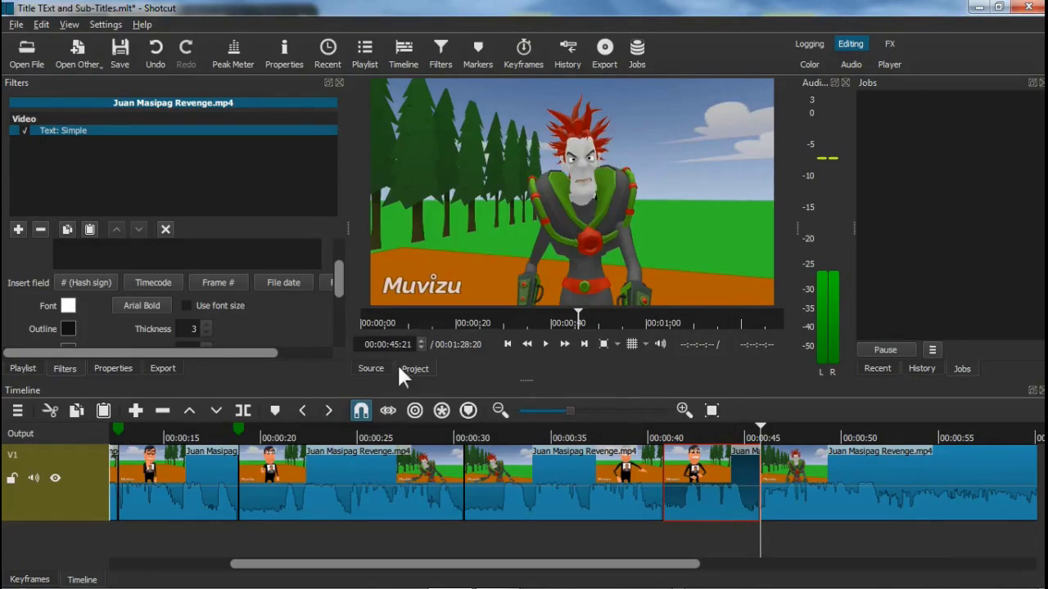
left_click(187, 305)
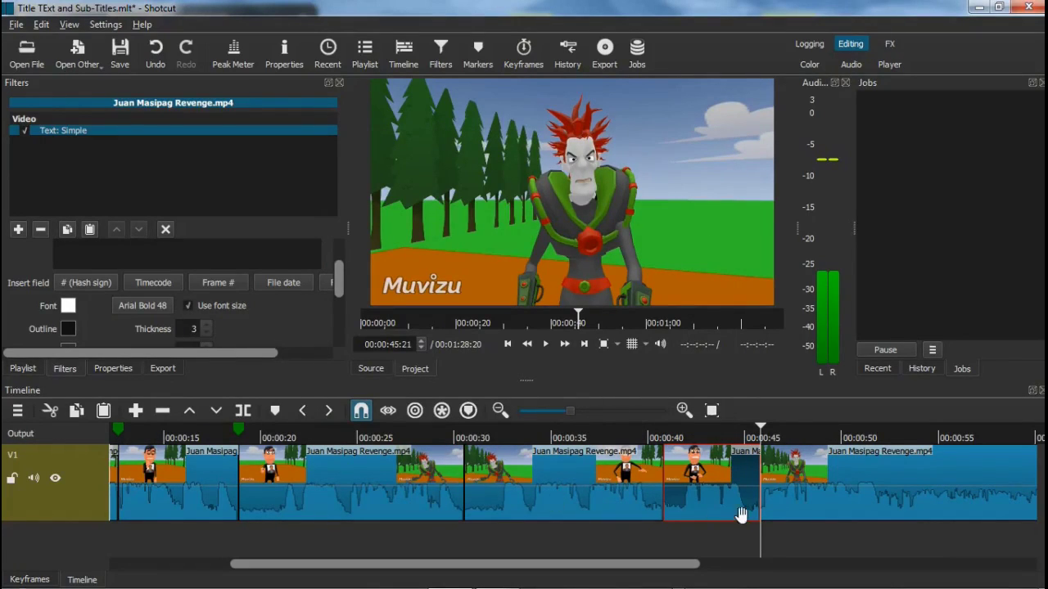
Replay from 00:00:40:20 to 00:00:46:13 to check the villain's subtitle
left_click(715, 441)
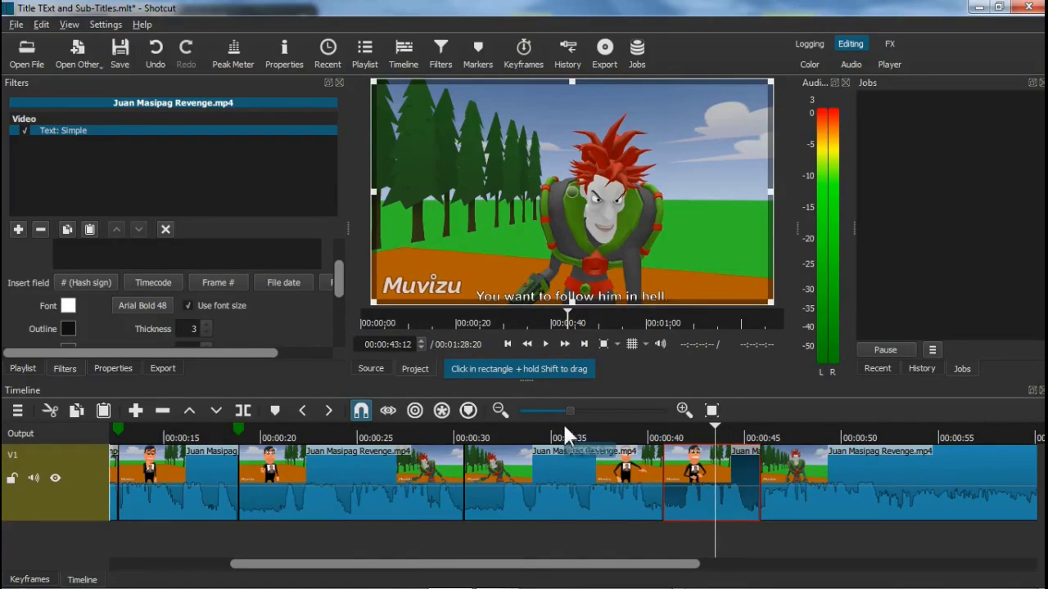
left_click(662, 432)
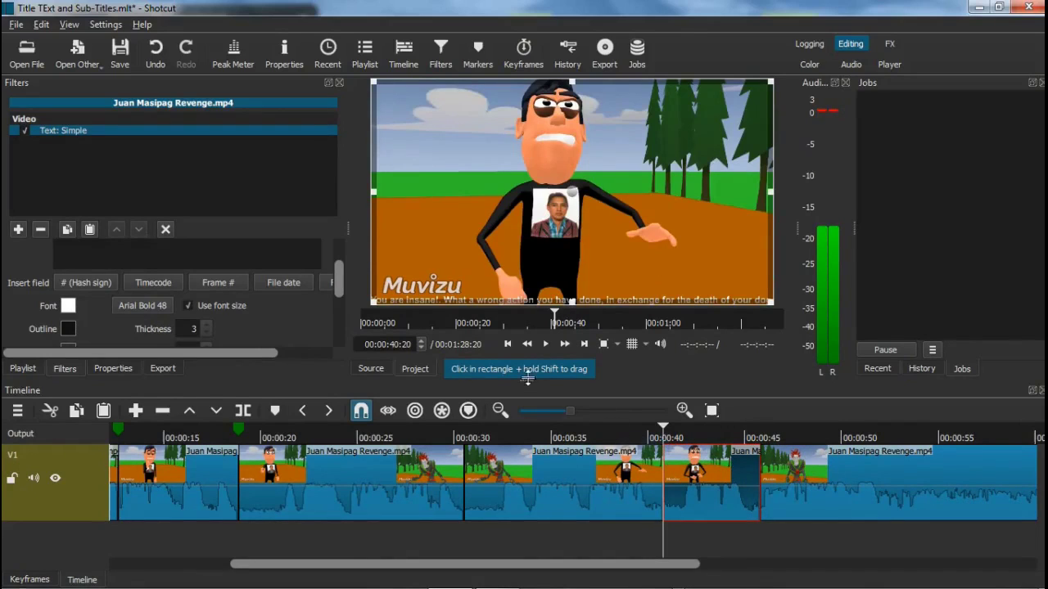
left_click(545, 343)
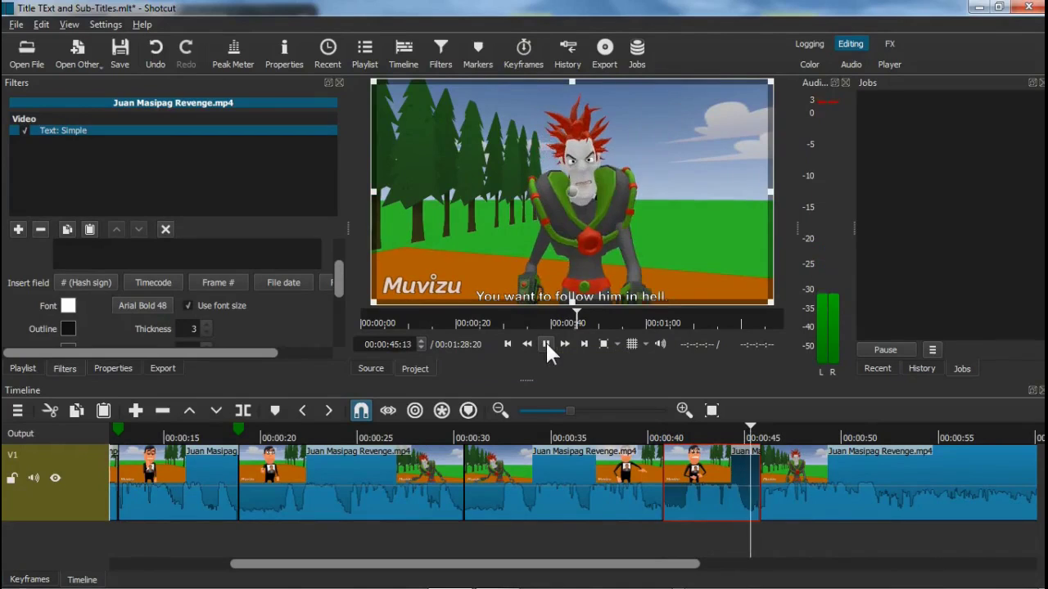
left_click(546, 344)
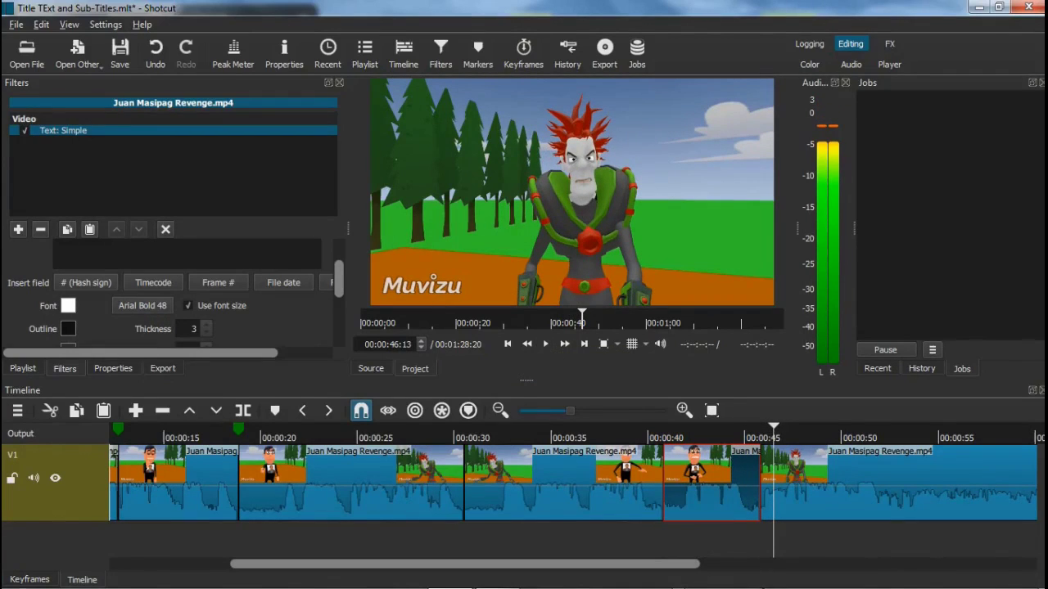
mouse_move(555, 583)
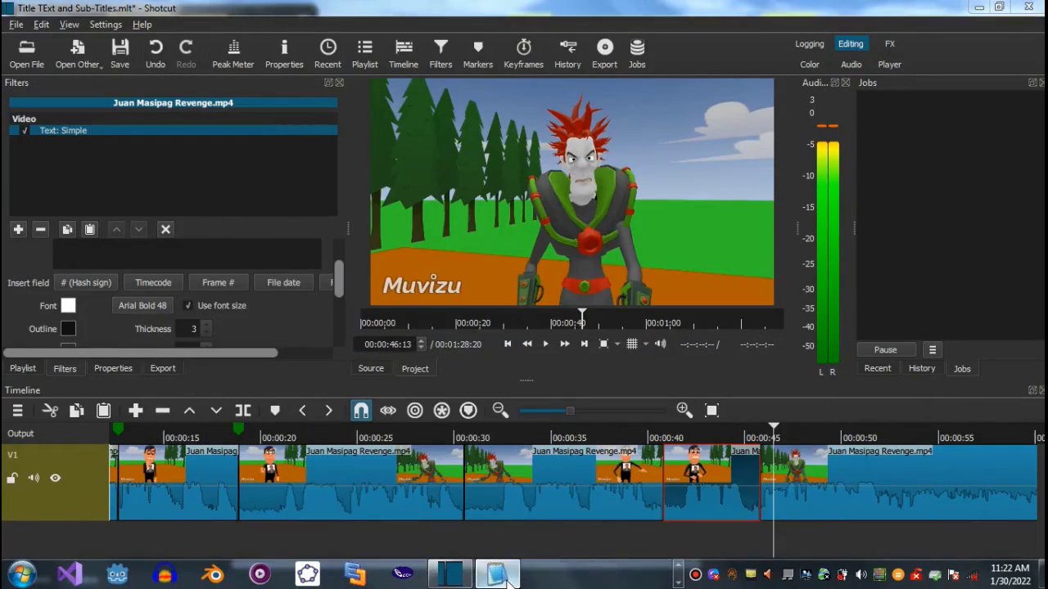
Lowercase 'Will' to 'will' on line 5 of Dialogue.txt, then minimize Notepad2
left_click(506, 580)
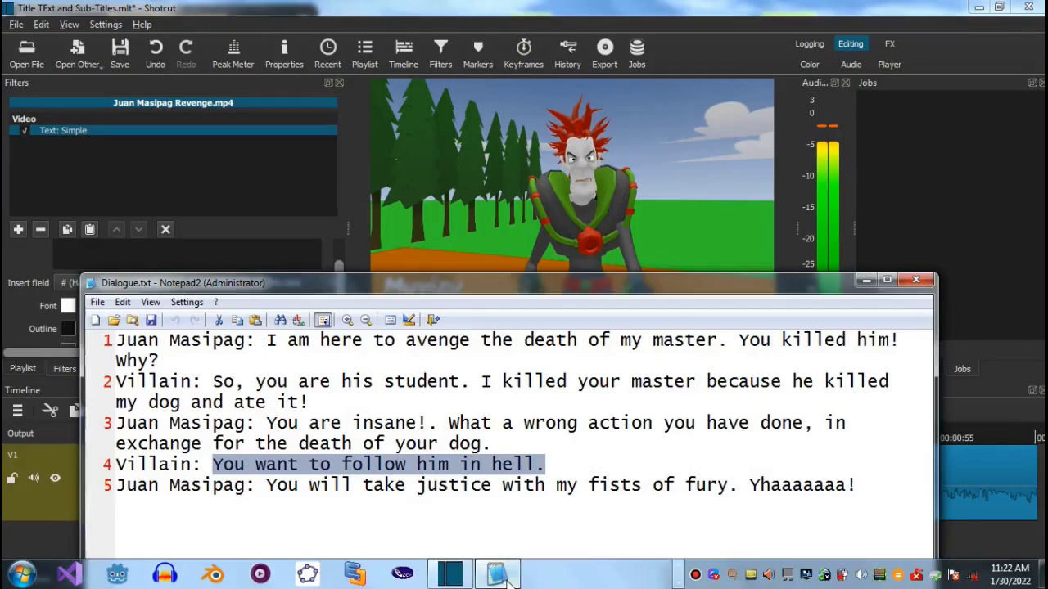
left_click(310, 486)
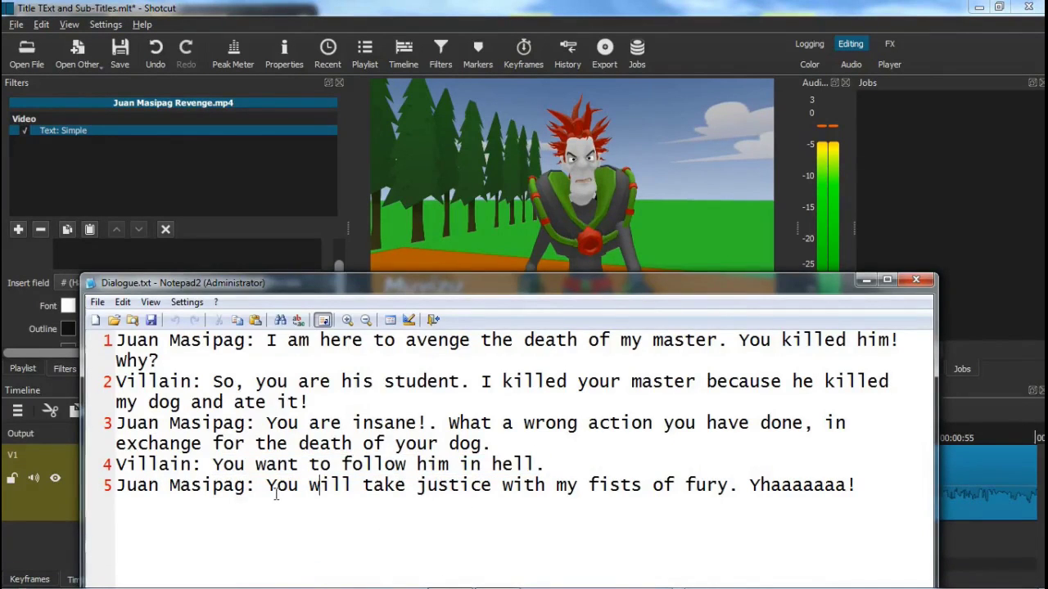
key("BackSpace")
type("w")
left_click(866, 280)
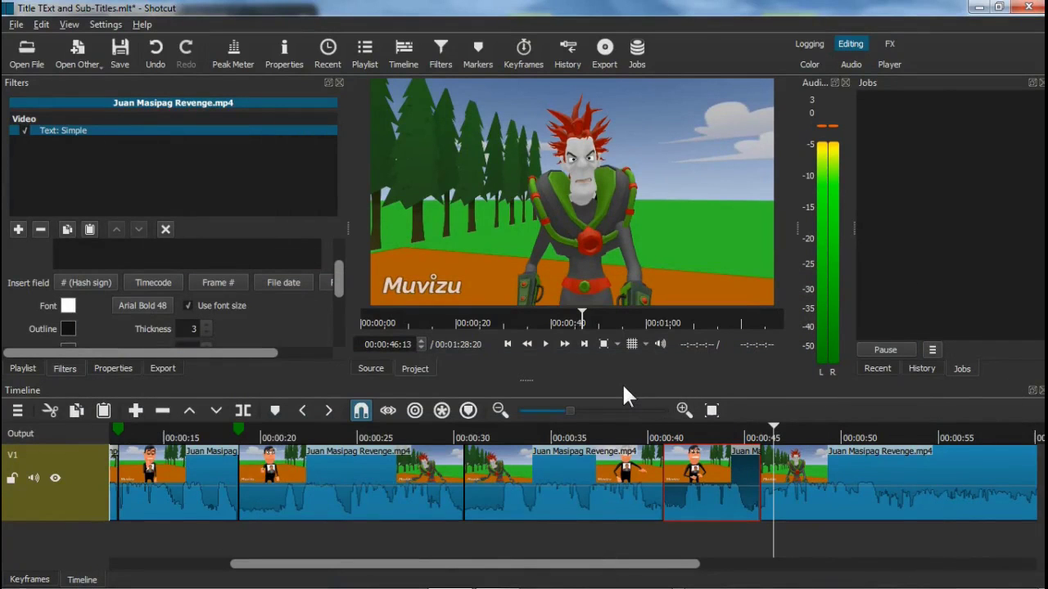
Play ahead and pause at 00:00:52:19, where the hero's final line begins
left_click(547, 345)
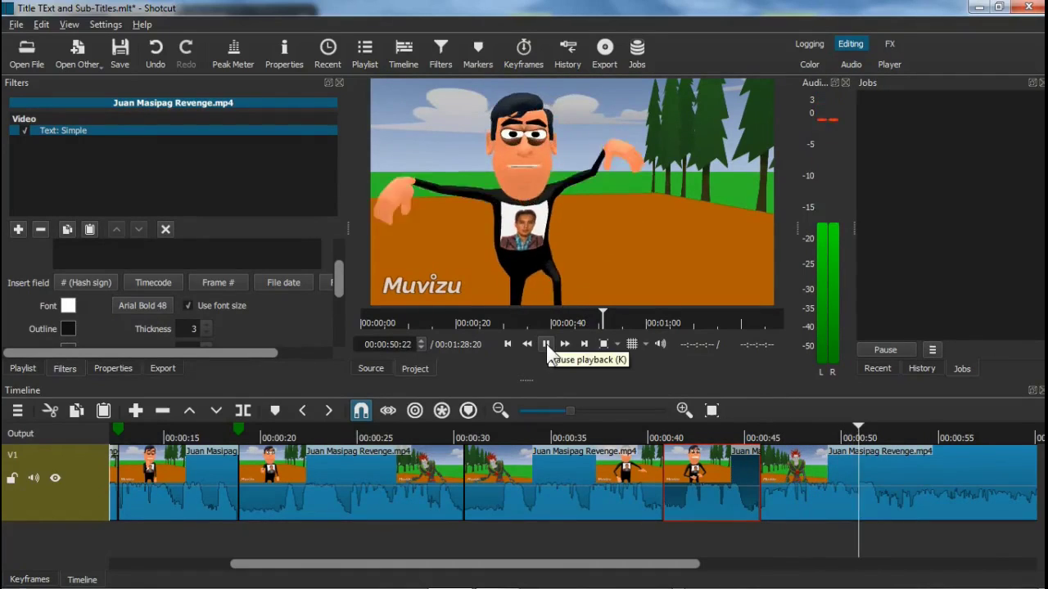
left_click(546, 345)
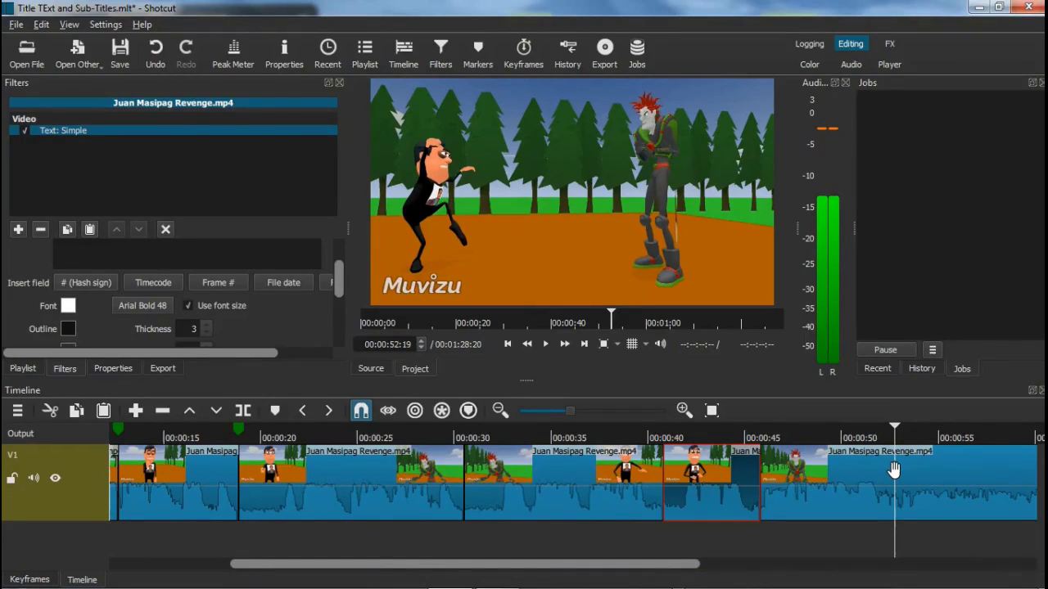
Split the clip at 00:00:52:19 and add an empty Text: Simple filter to the piece before the cut
left_click(245, 410)
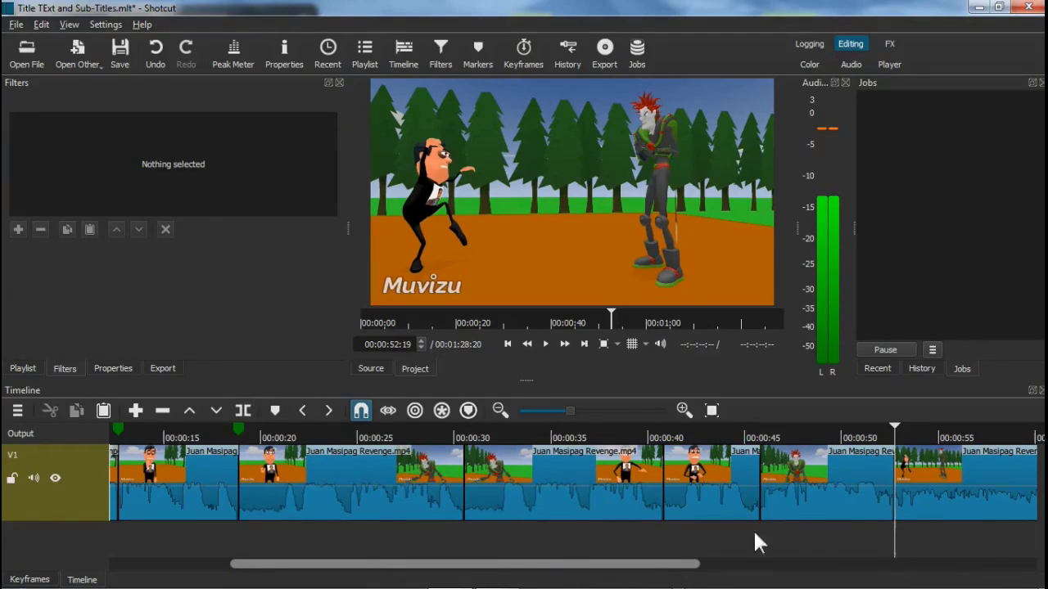
left_click(835, 478)
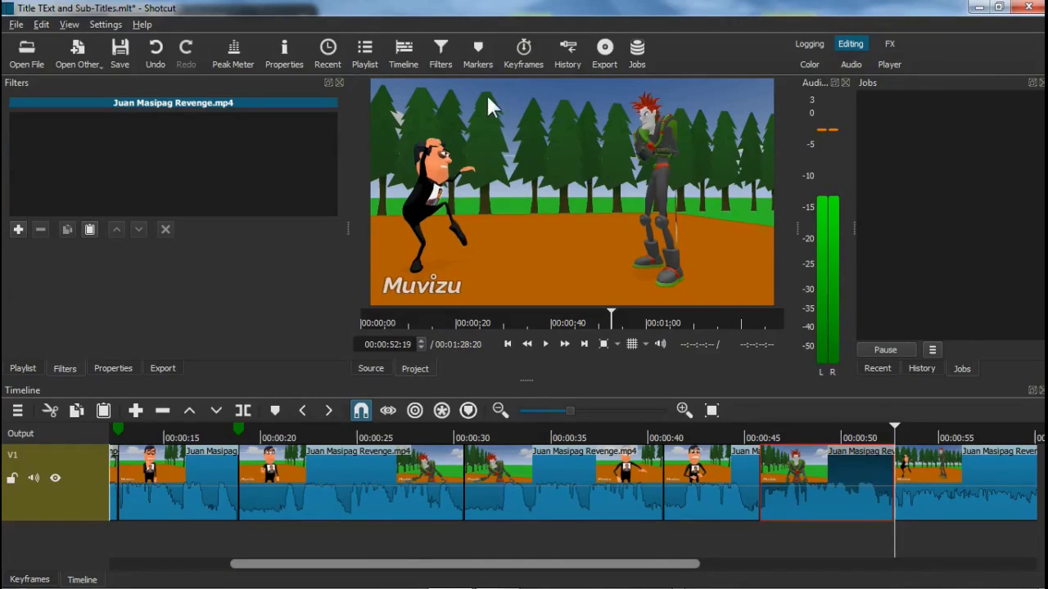
left_click(18, 230)
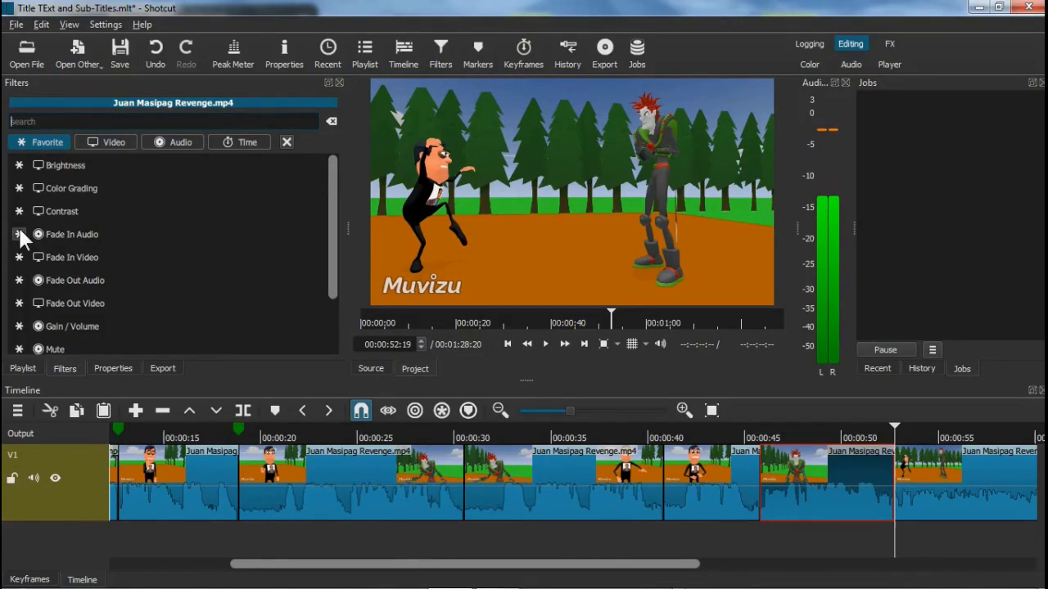
type("text")
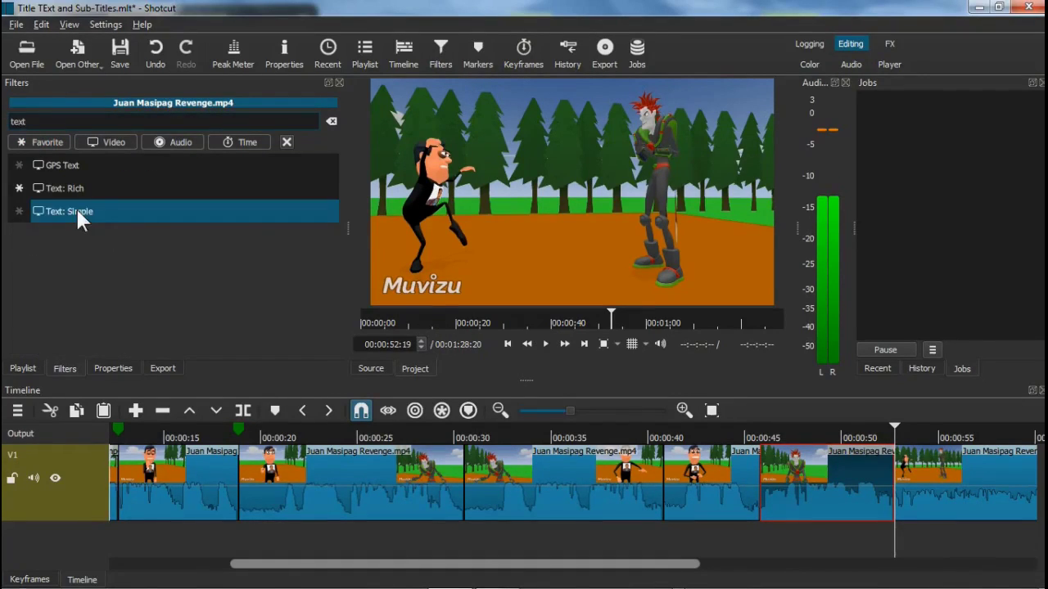
left_click(78, 214)
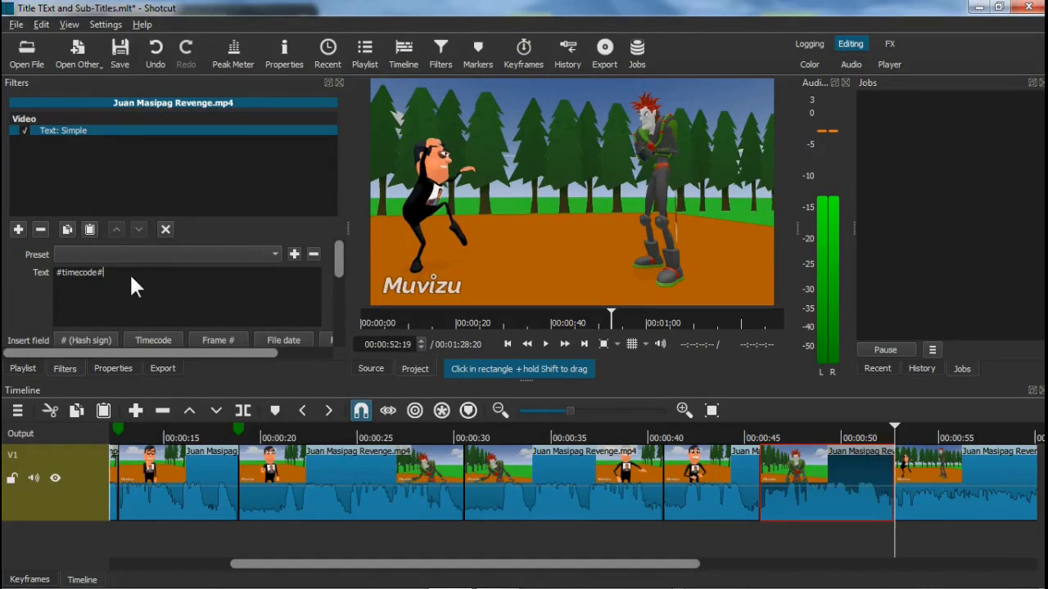
key("BackSpace")
key("BackSpace")
key("BackSpace")
key("BackSpace")
key("BackSpace")
key("BackSpace")
key("BackSpace")
key("BackSpace")
key("BackSpace")
key("BackSpace")
Select Juan's final line from line 5 of Dialogue.txt and return to the empty subtitle field
mouse_move(450, 587)
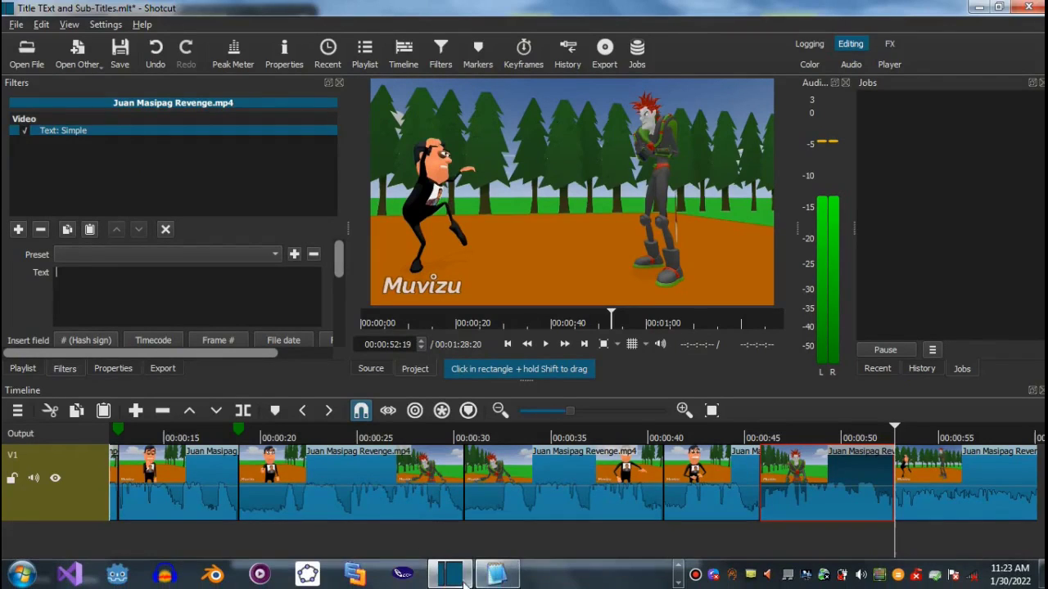
left_click(494, 576)
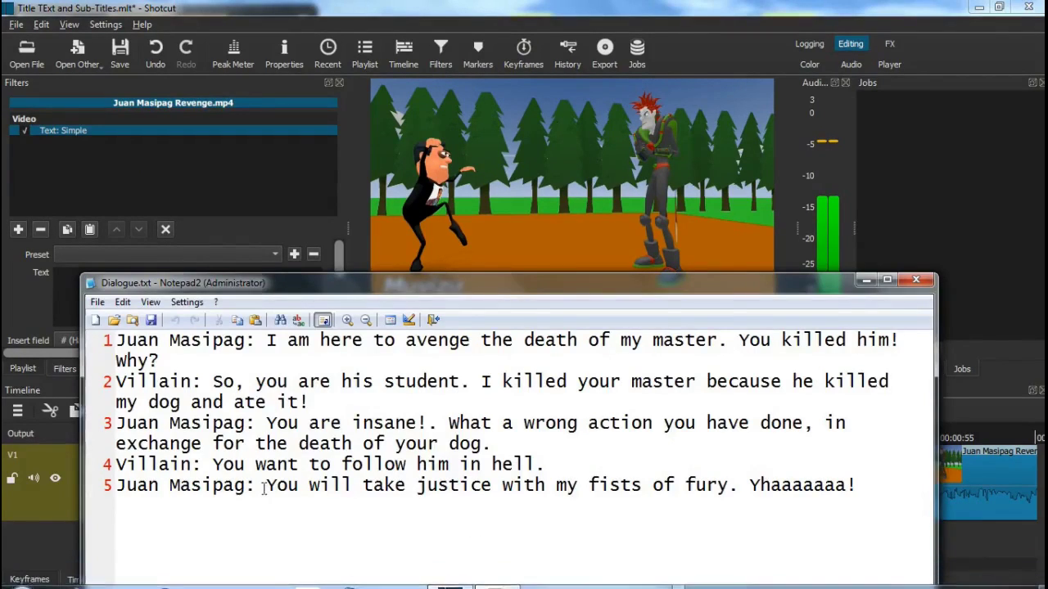
key("shift+End")
key("ctrl+c")
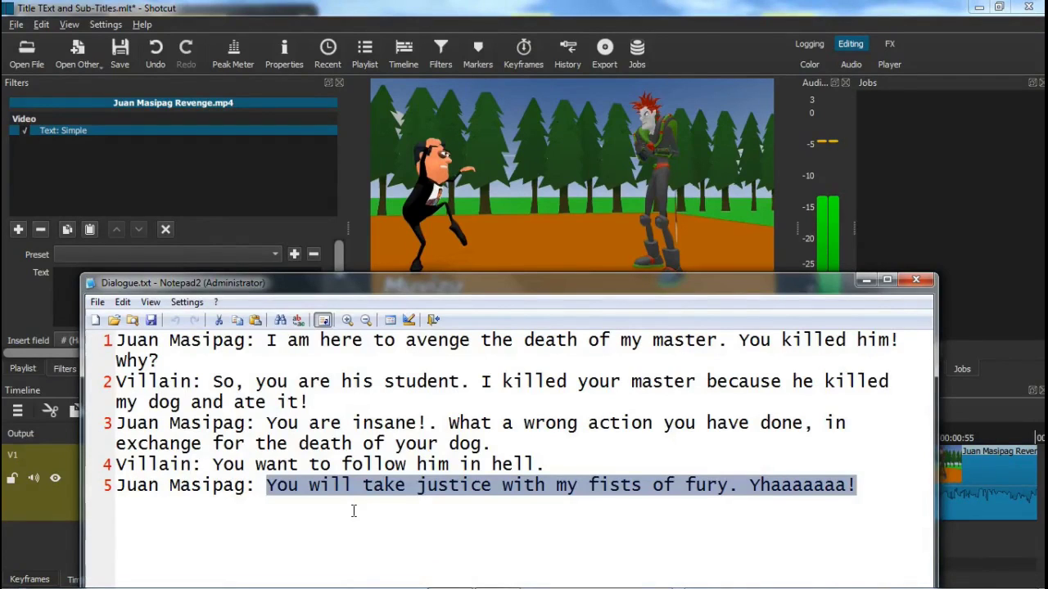
left_click(867, 280)
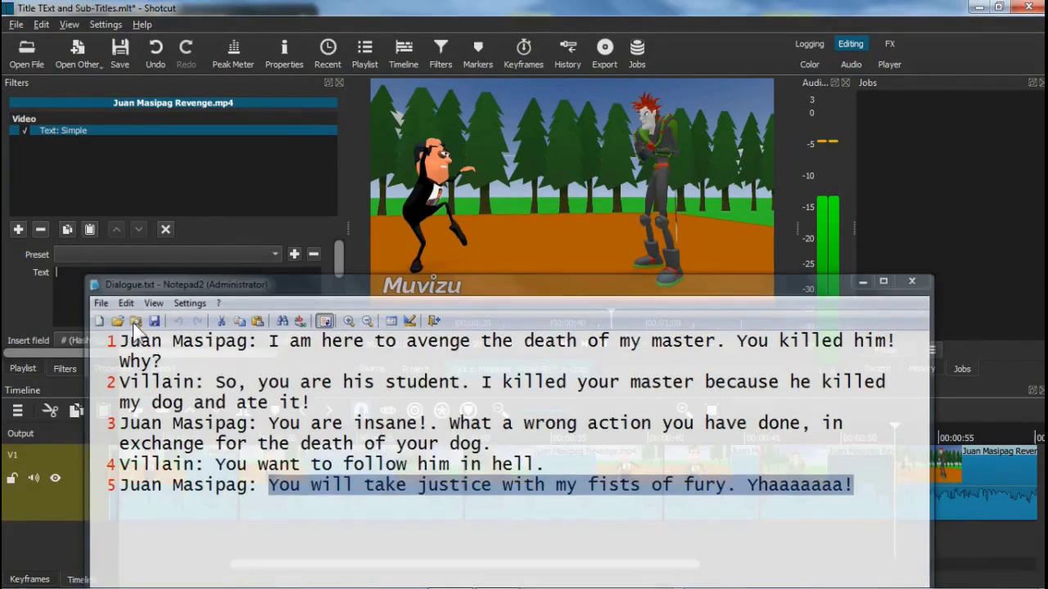
left_click(91, 286)
Paste 'You will take justice with my fists of fury. Yhaaaaaaa!' as the subtitle, keeping it white
key("ctrl+v")
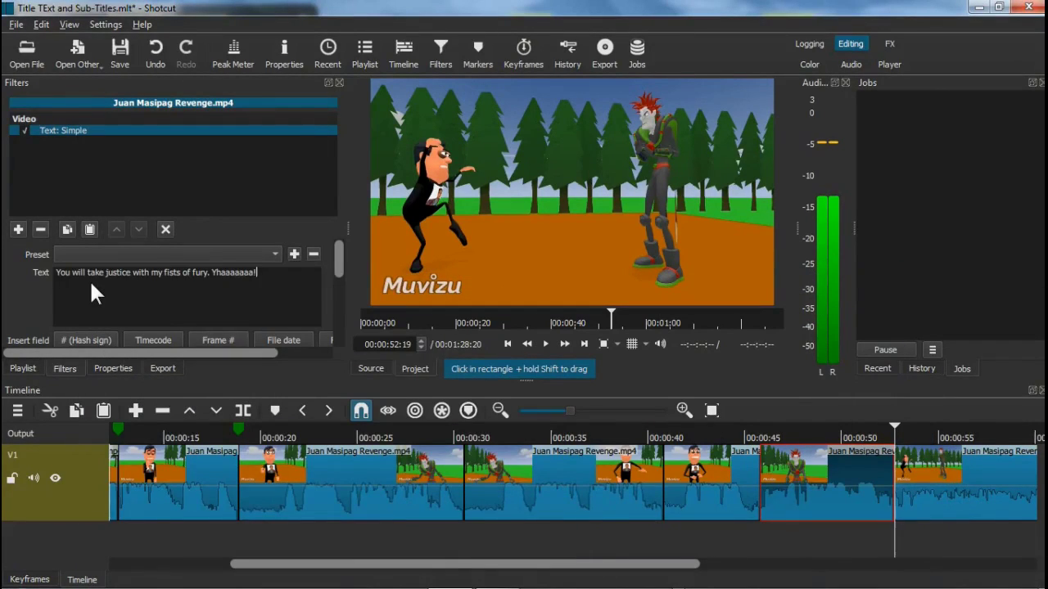
left_click_drag(338, 257, 340, 282)
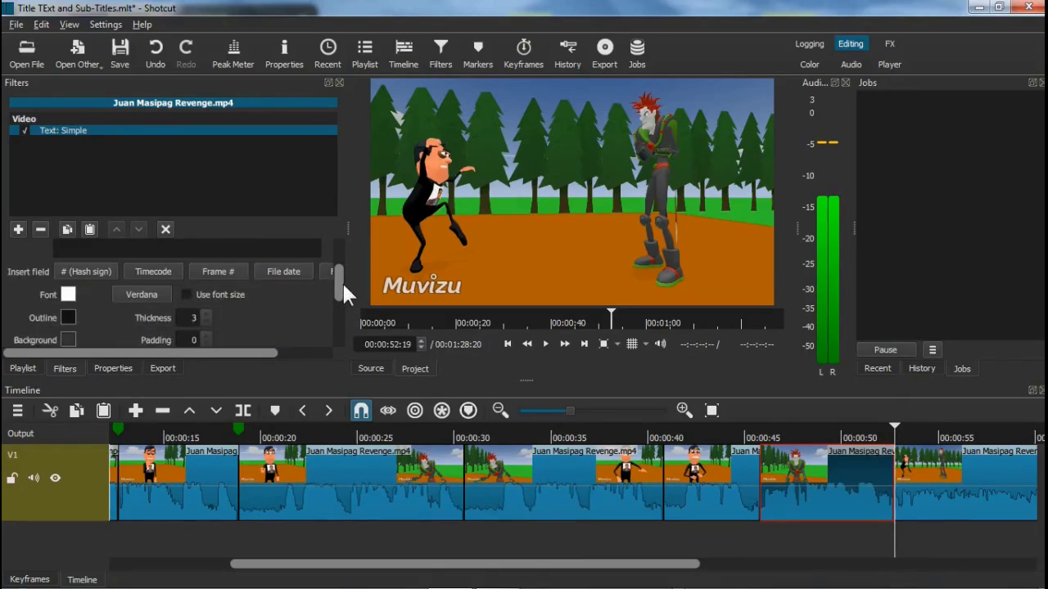
left_click(69, 309)
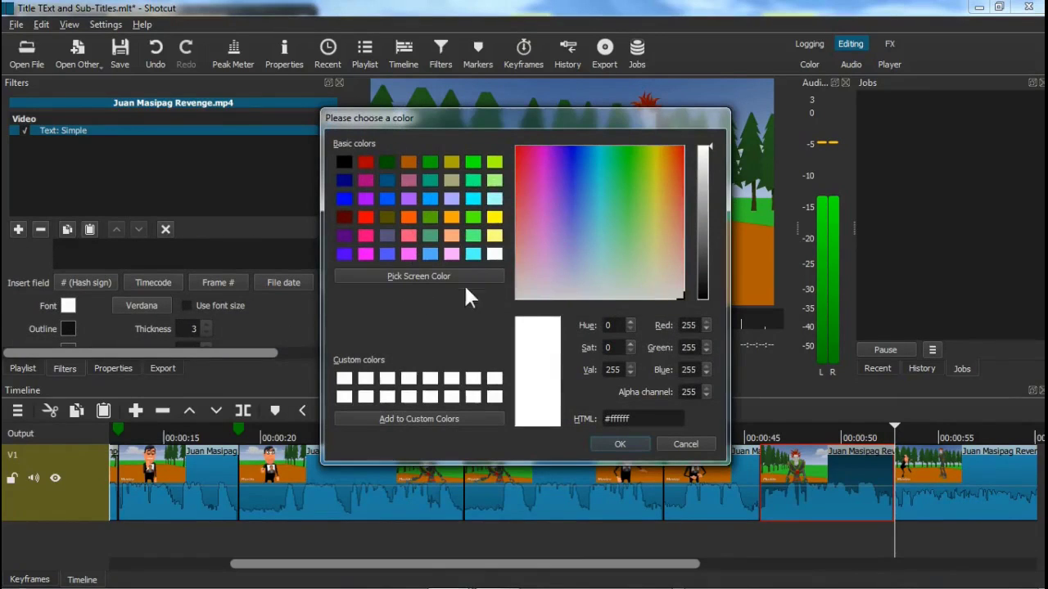
left_click(632, 440)
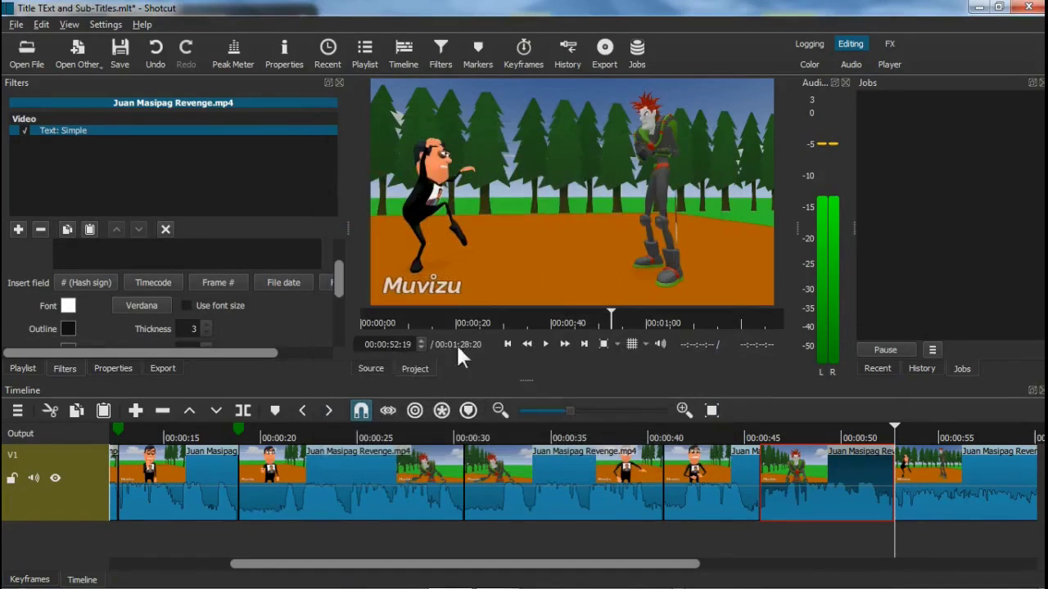
Set the subtitle font to Arial Bold at size 48
left_click(148, 306)
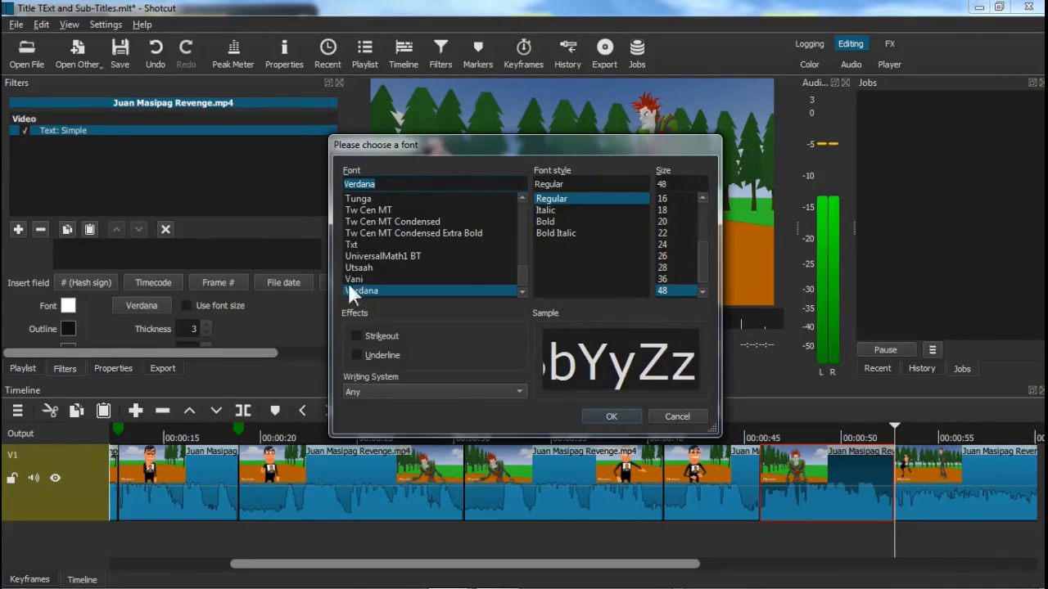
key("a")
scroll(392, 245, "down", 3)
scroll(389, 240, "down", 3)
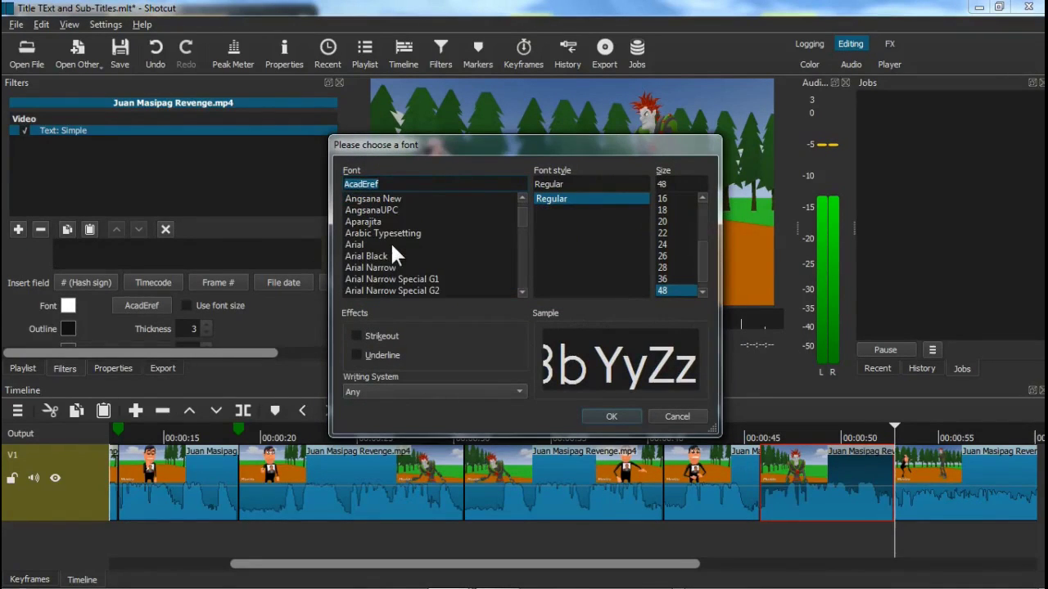
left_click(379, 242)
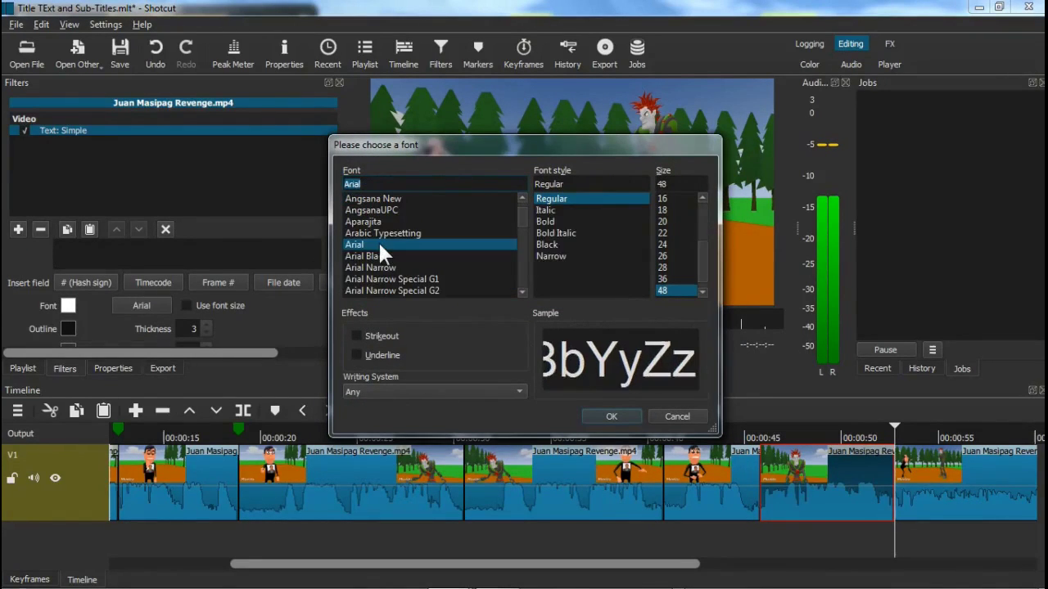
left_click(555, 223)
left_click(687, 185)
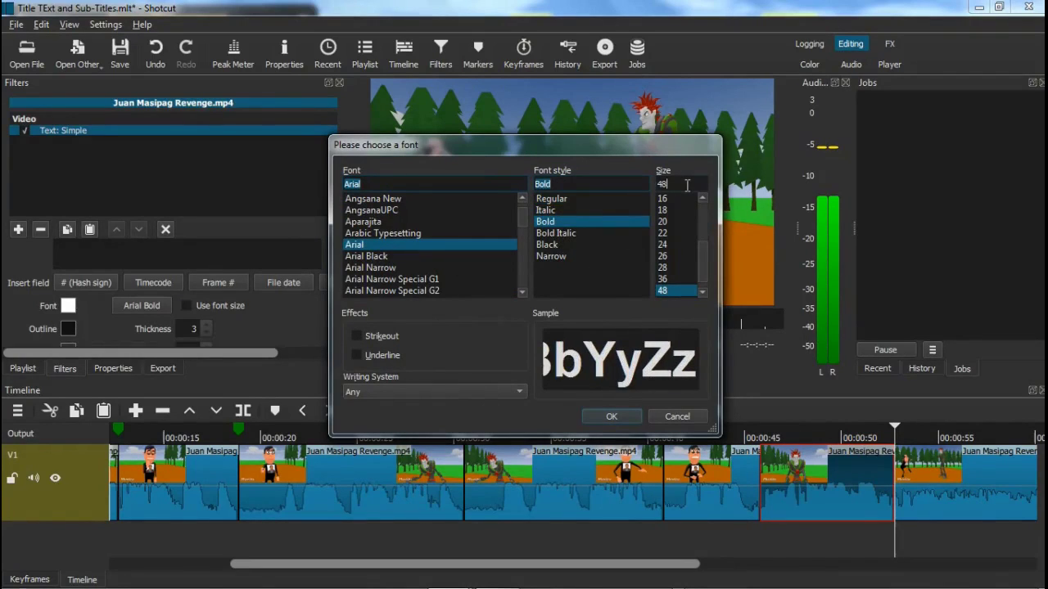
key("BackSpace")
key("BackSpace")
type("48")
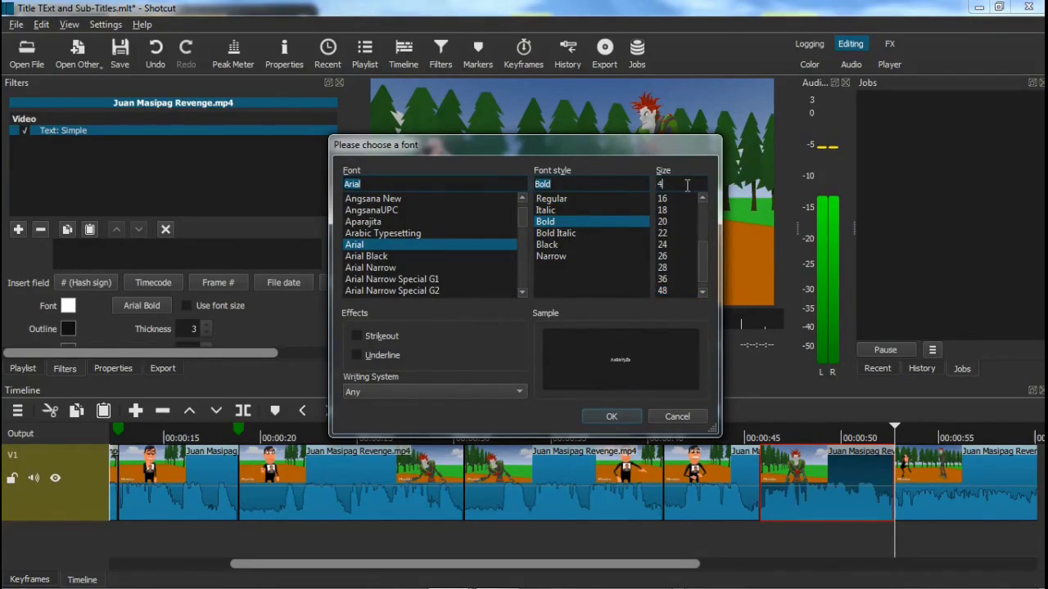
left_click(631, 418)
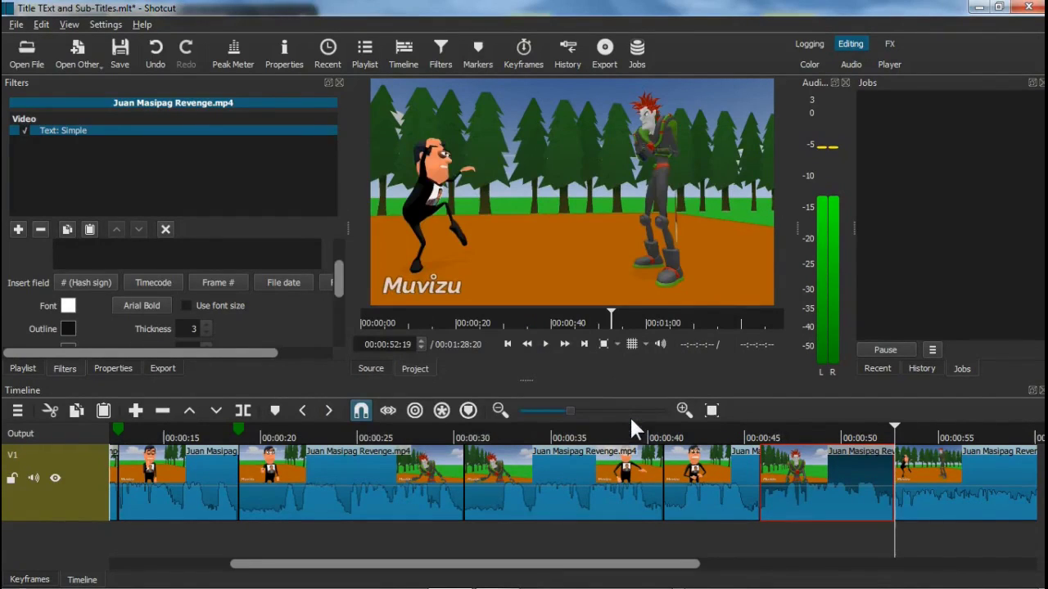
Apply the 48-point subtitle size and preview from about 00:00:45, pausing near 00:00:56
left_click(186, 308)
left_click(816, 437)
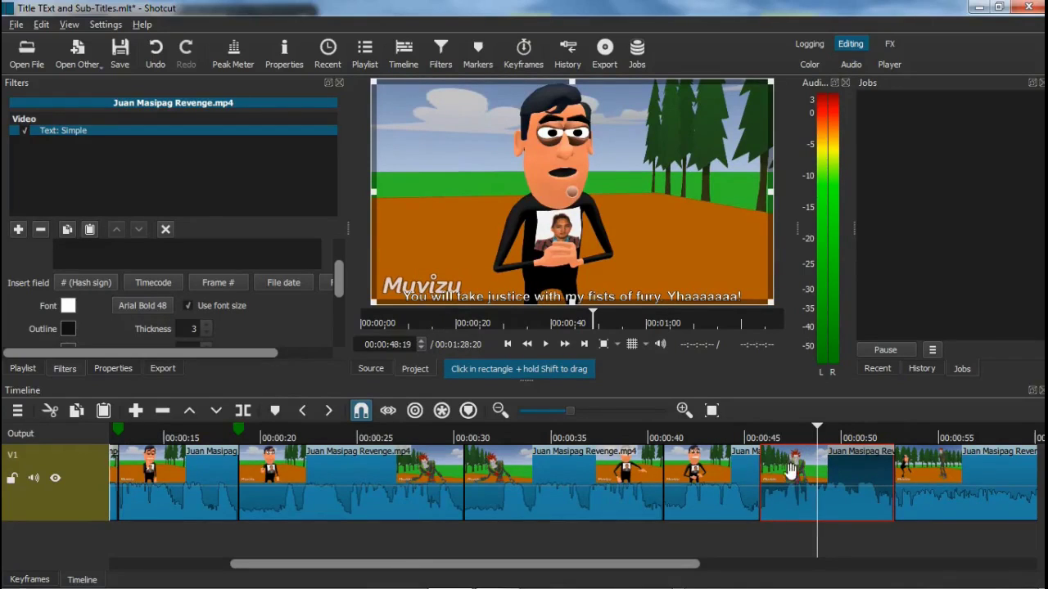
left_click(758, 430)
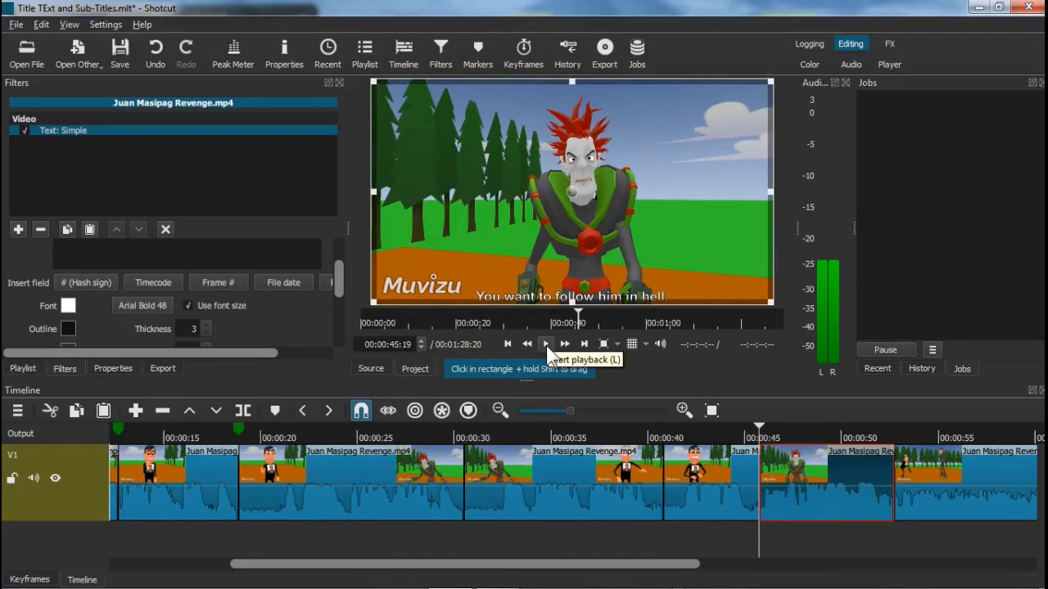
left_click(546, 344)
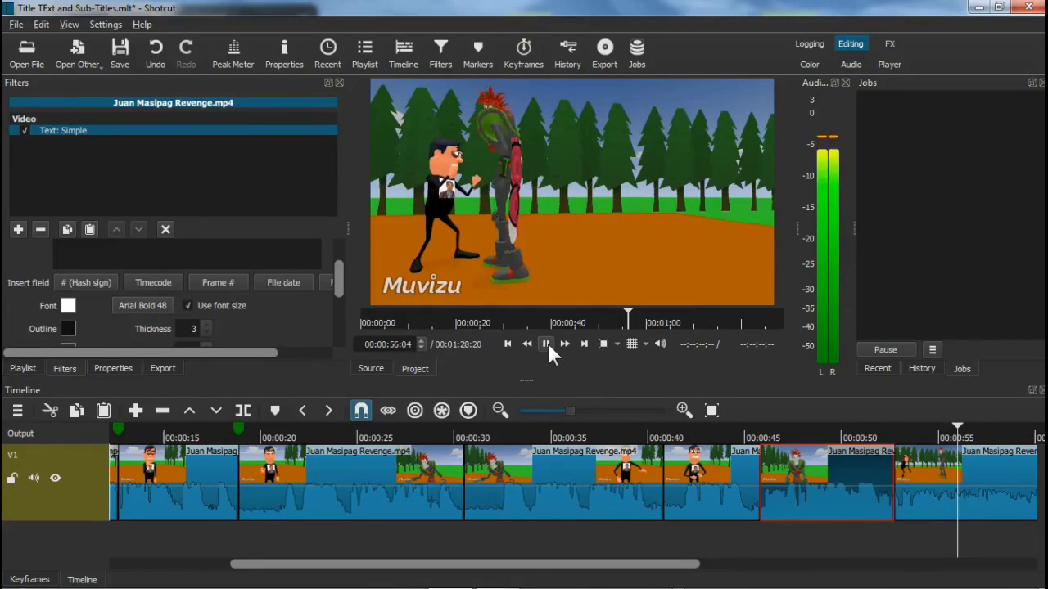
left_click(547, 344)
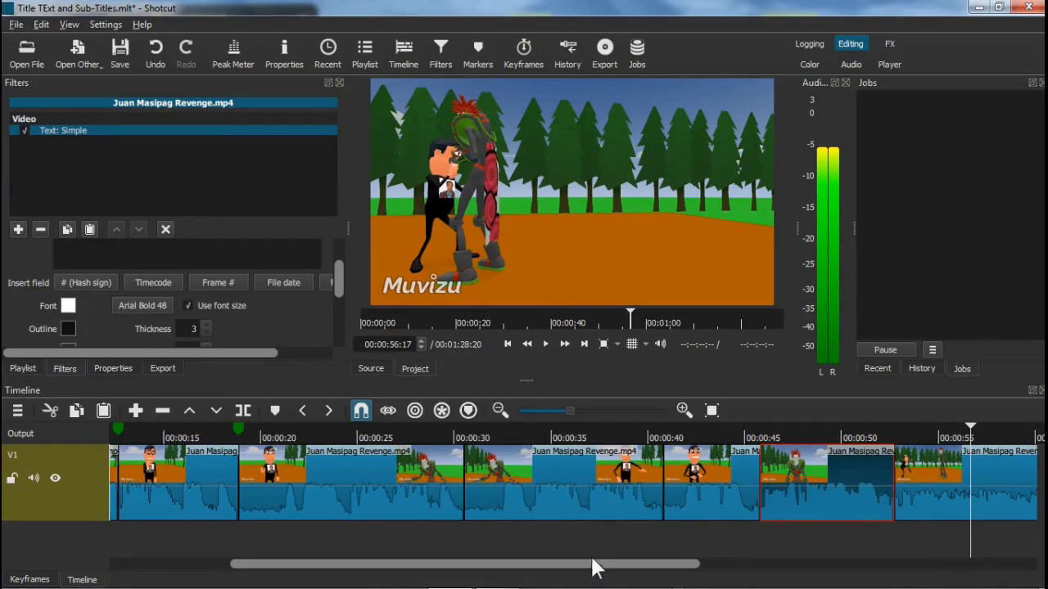
Move the playhead to the project's end at 00:01:28:20
left_click_drag(594, 567, 847, 566)
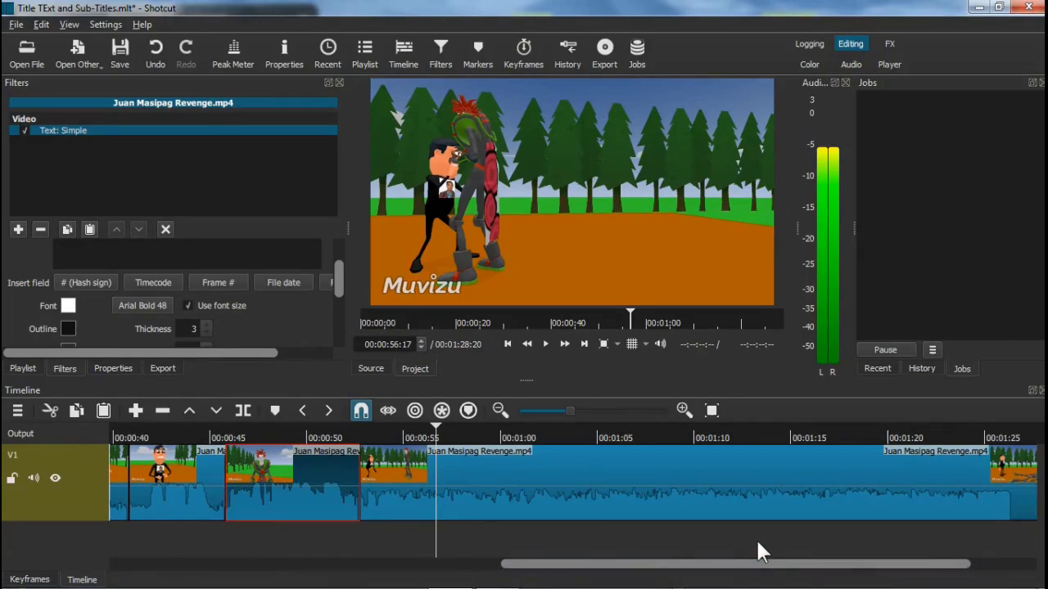
left_click_drag(760, 567, 814, 567)
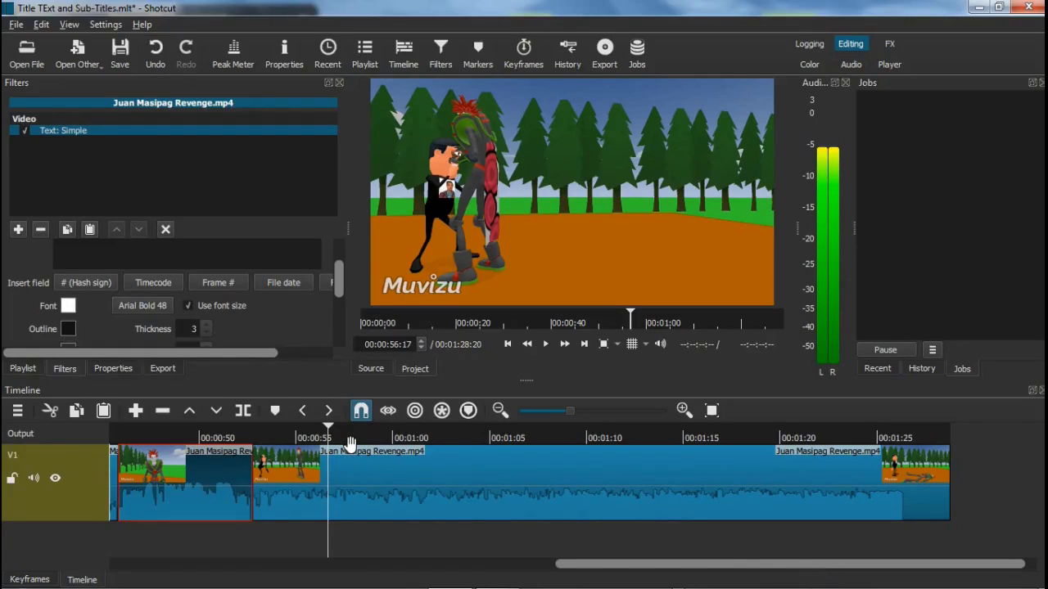
left_click(586, 344)
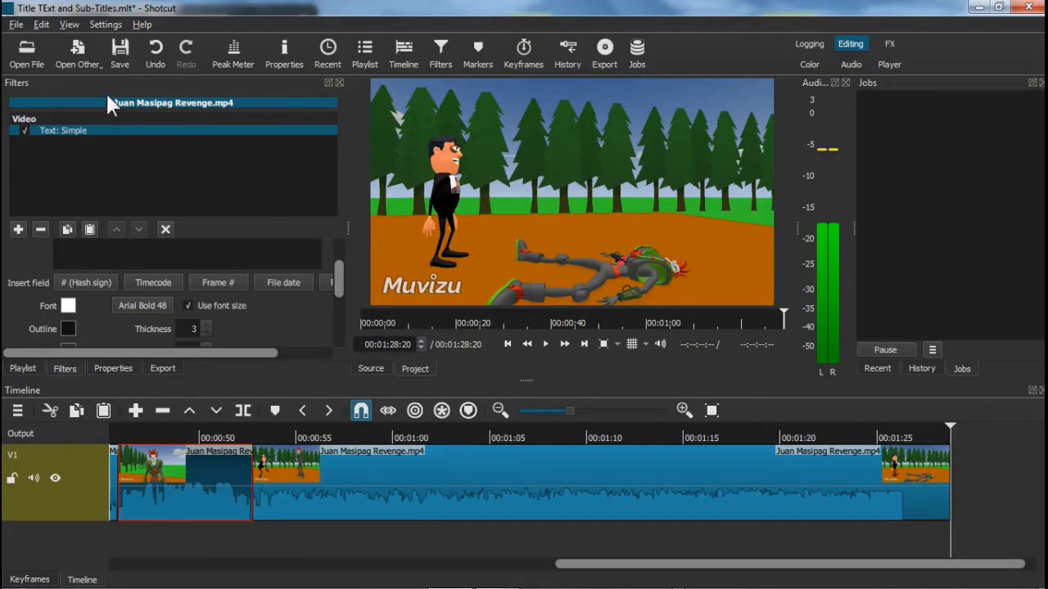
Create a solid black (#FF000000) colour clip and load it in the source player
left_click(81, 69)
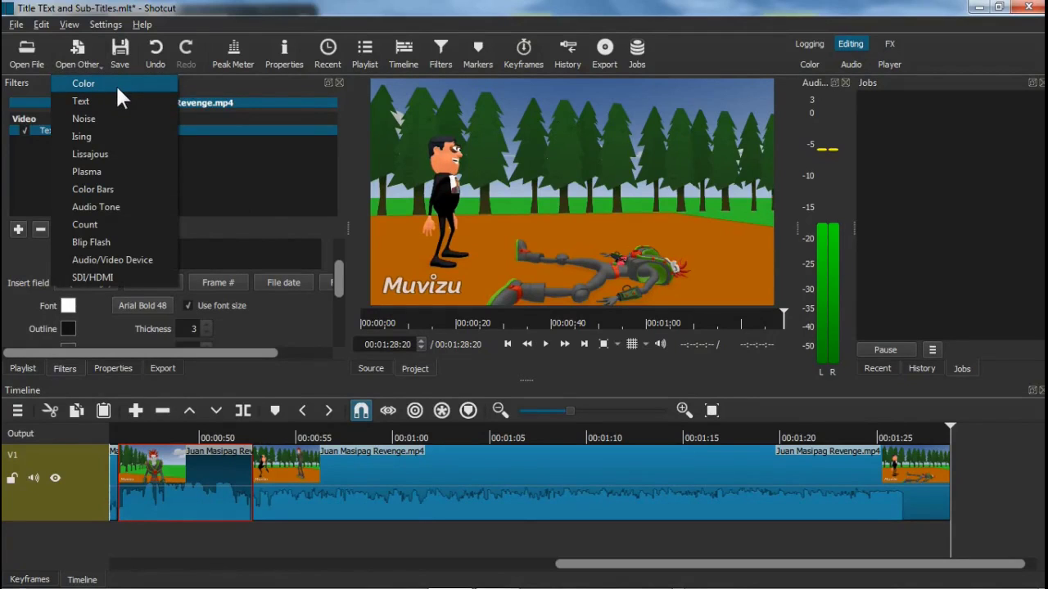
left_click(116, 83)
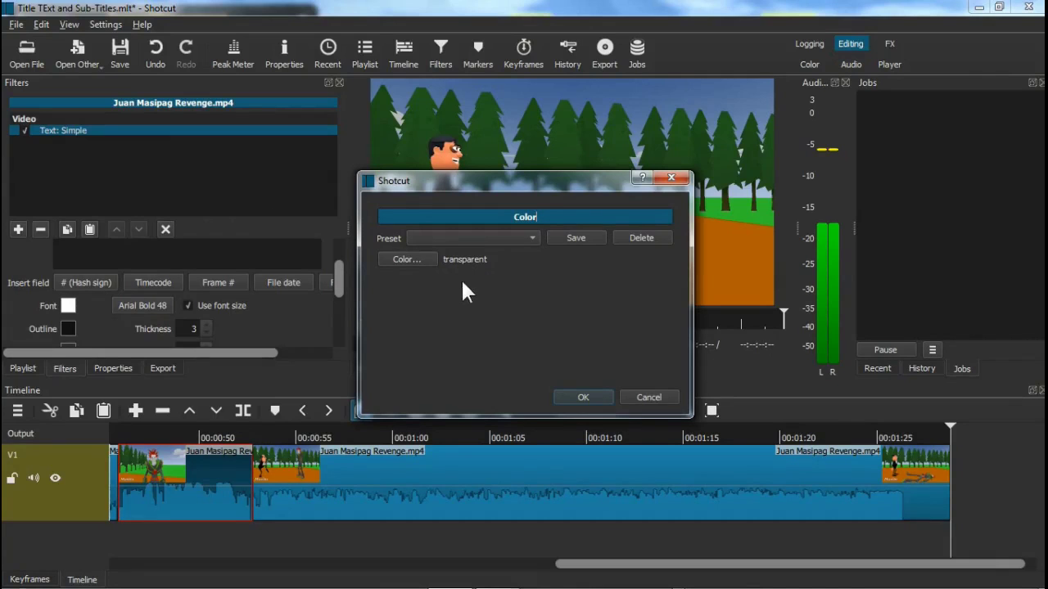
left_click(402, 257)
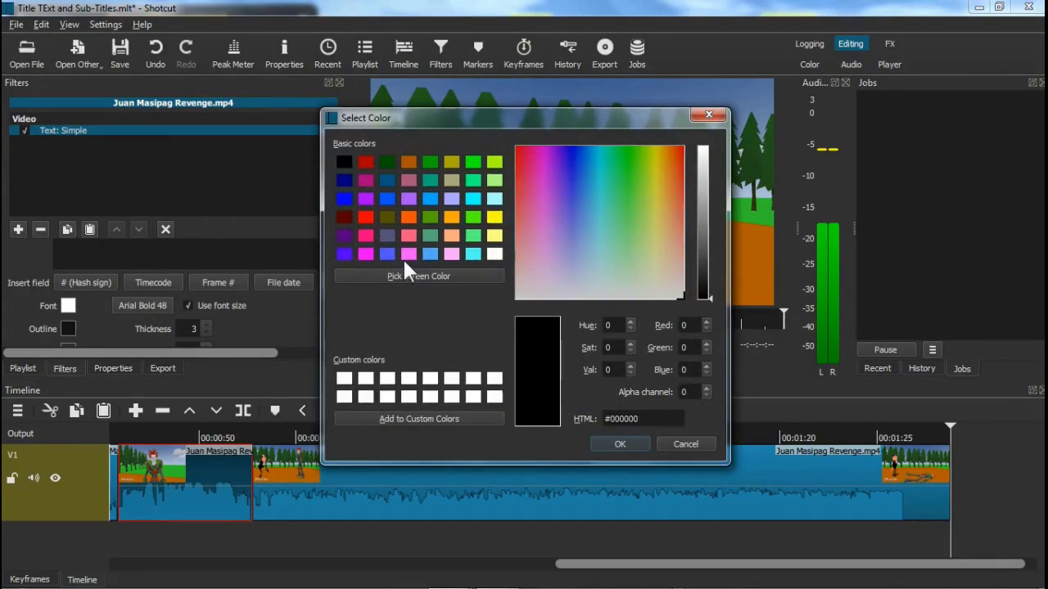
left_click(629, 444)
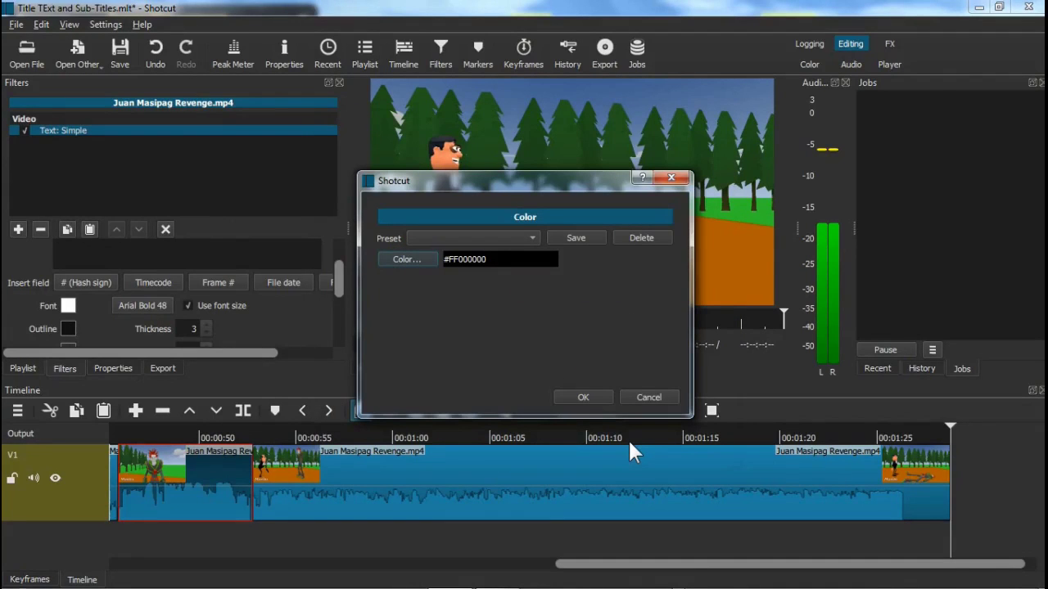
left_click(586, 396)
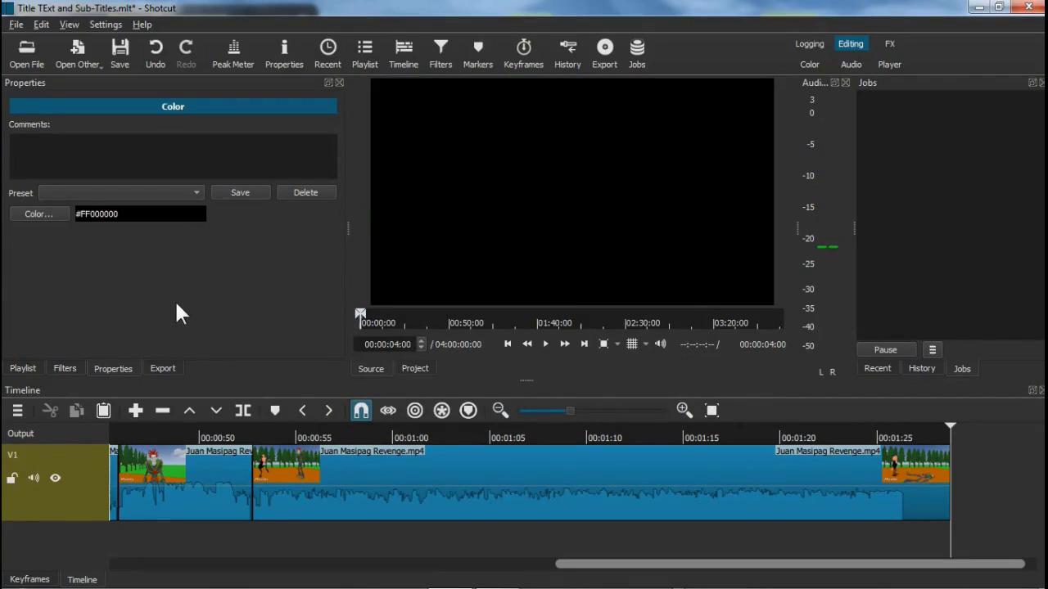
Open the colour clip's filter list and search 'tex' to show the text filters
left_click(438, 63)
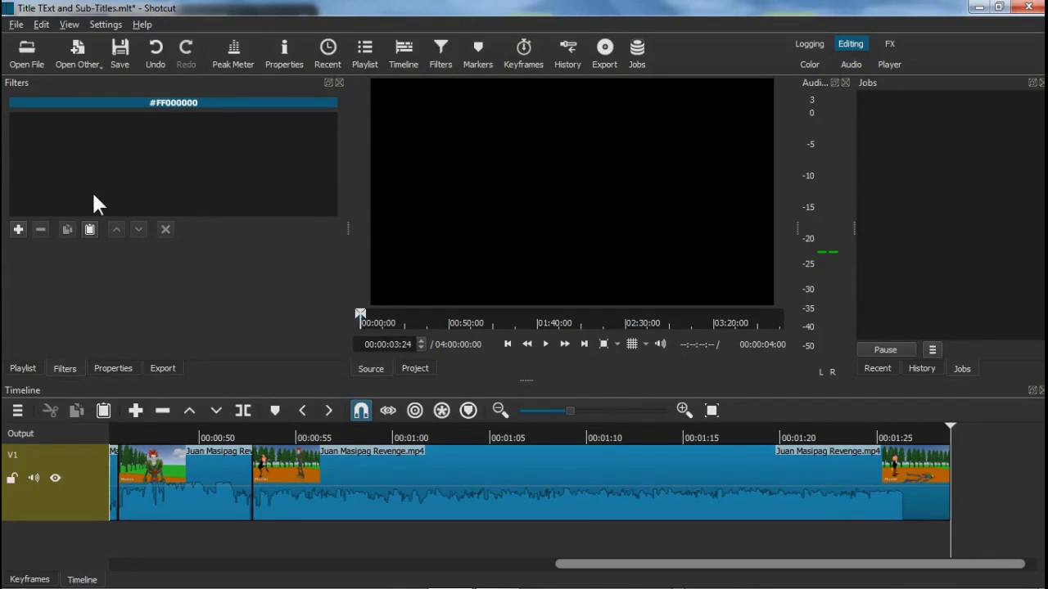
left_click(18, 230)
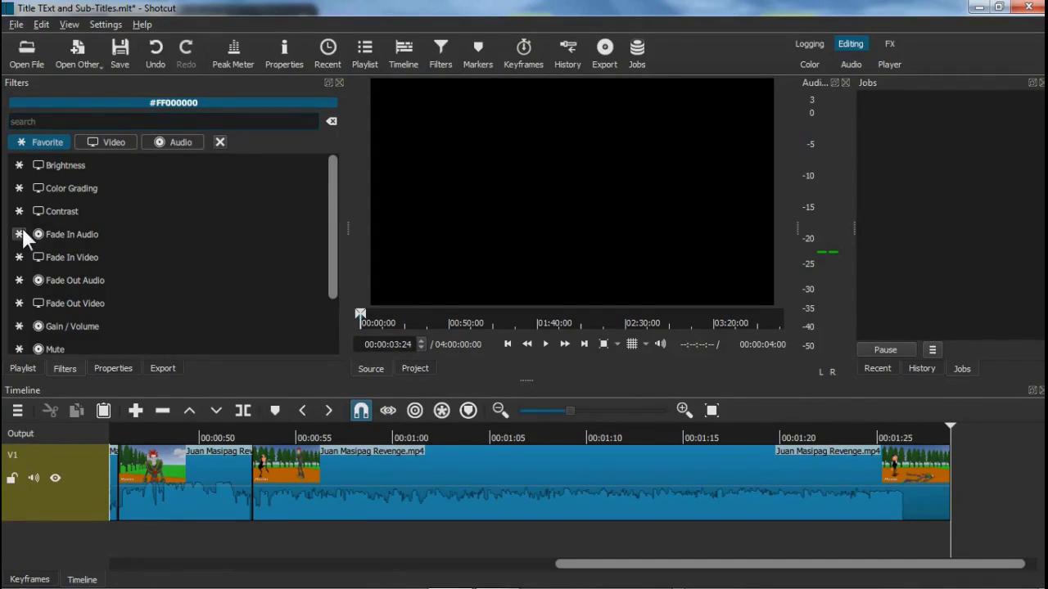
type("text")
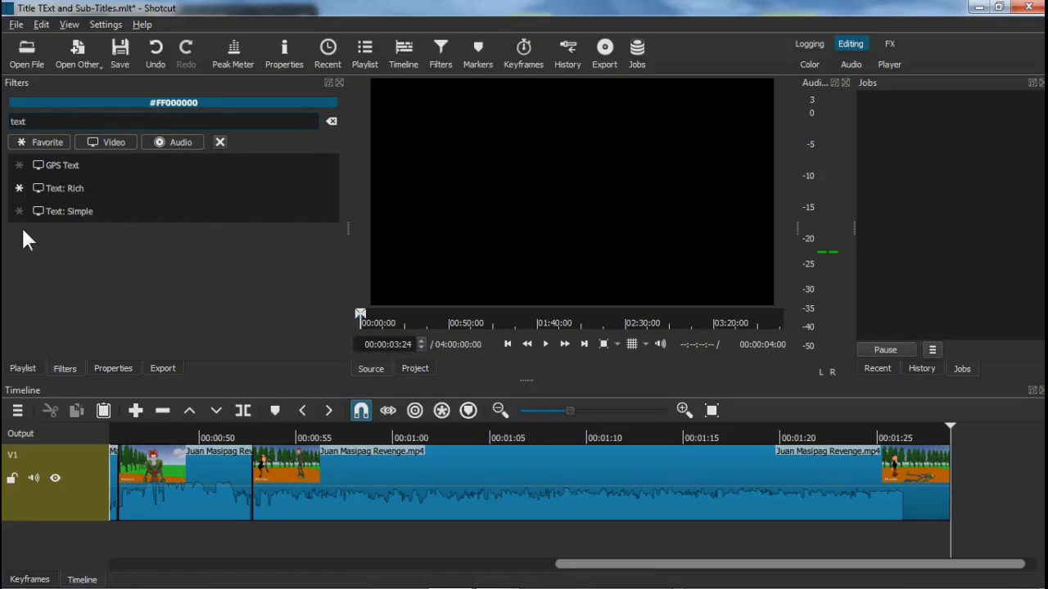
Add a Text: Rich filter and type the first line, 'Character Voice:' with the creator's name
left_click(91, 197)
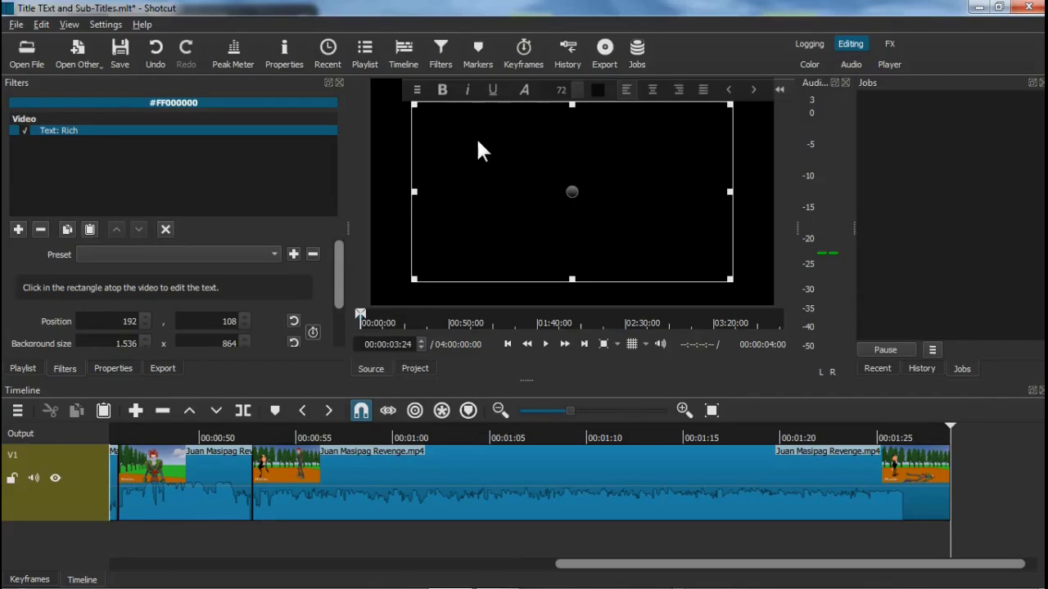
type("C")
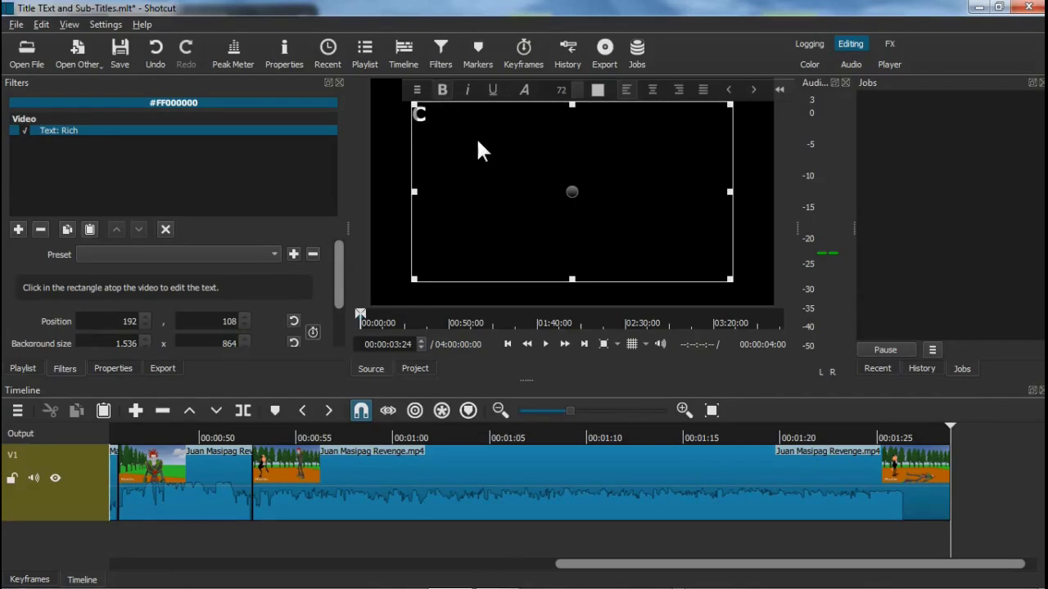
type("haracter")
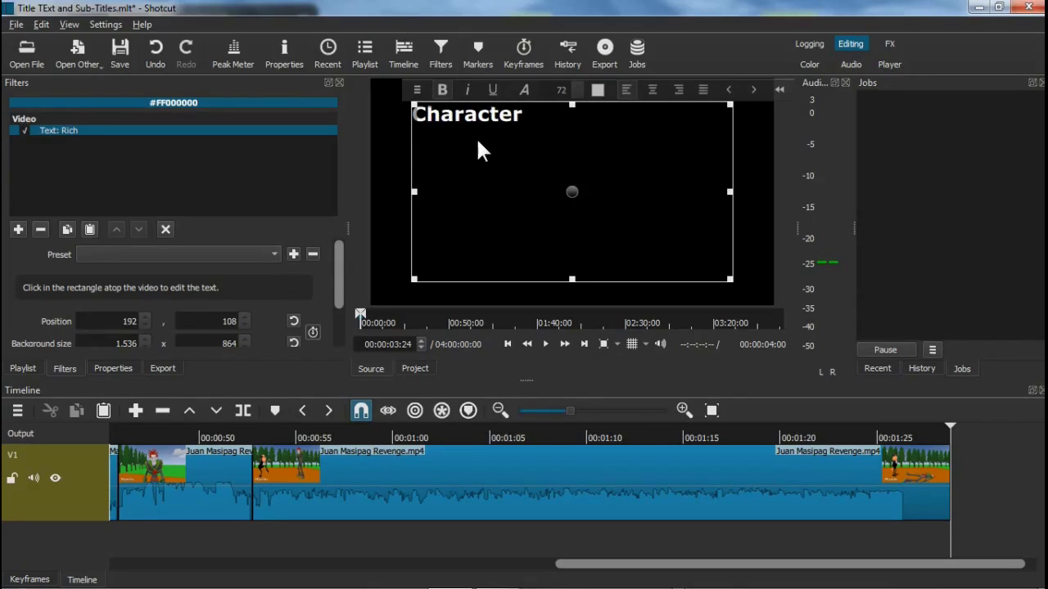
type(" voic")
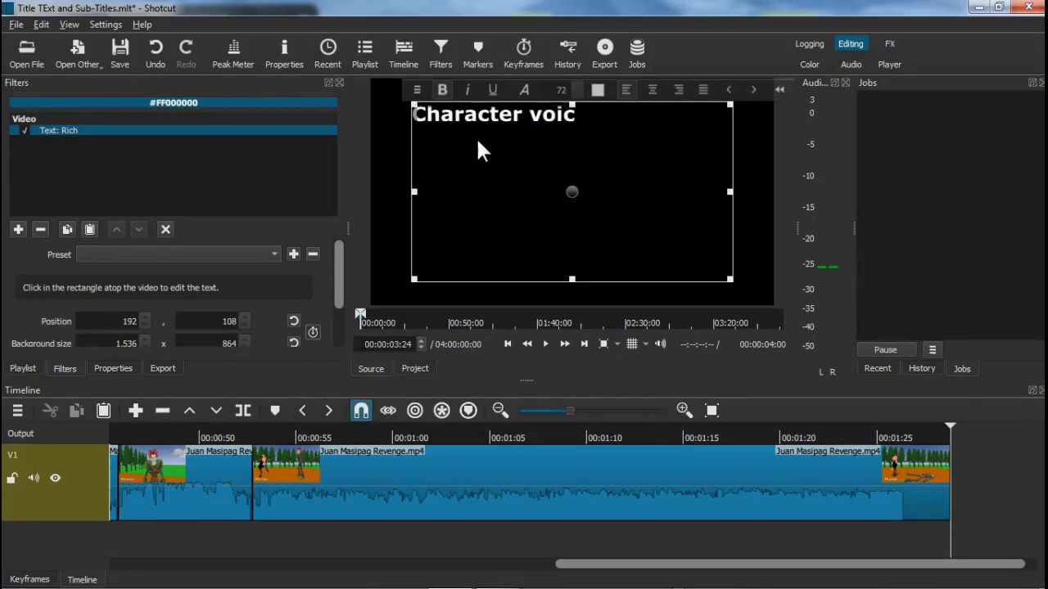
key("BackSpace")
key("BackSpace")
key("BackSpace")
key("BackSpace")
key("BackSpace")
type("V")
key("BackSpace")
type("V")
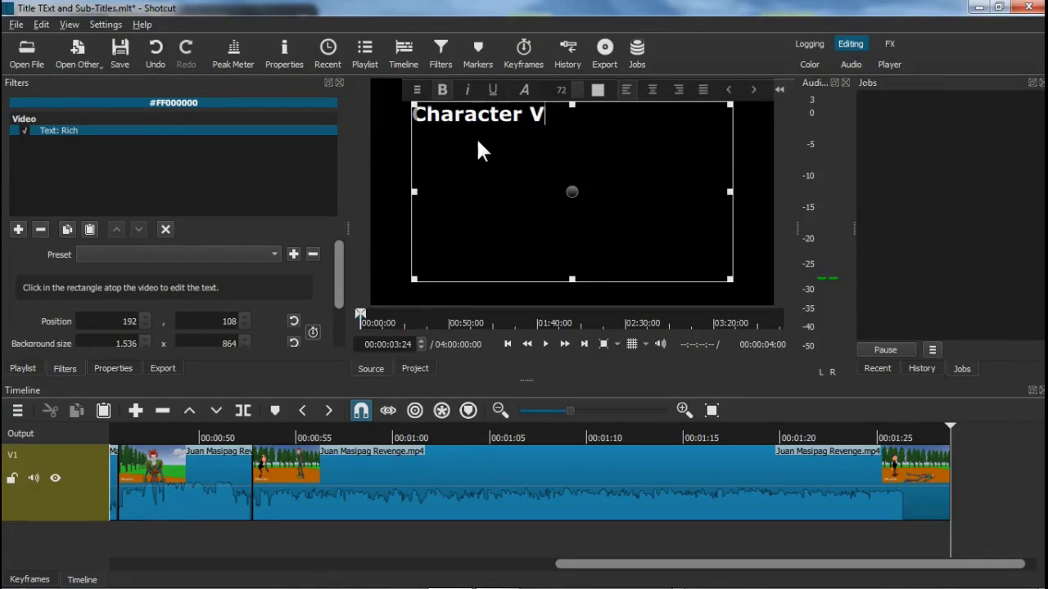
type("oice: J")
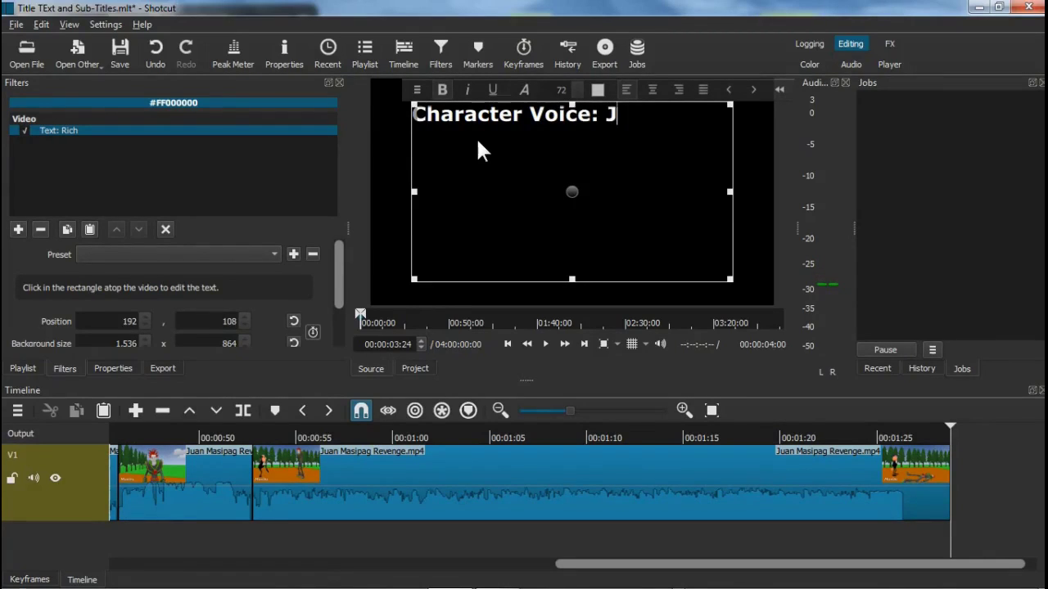
type("ohn B. Lacea")
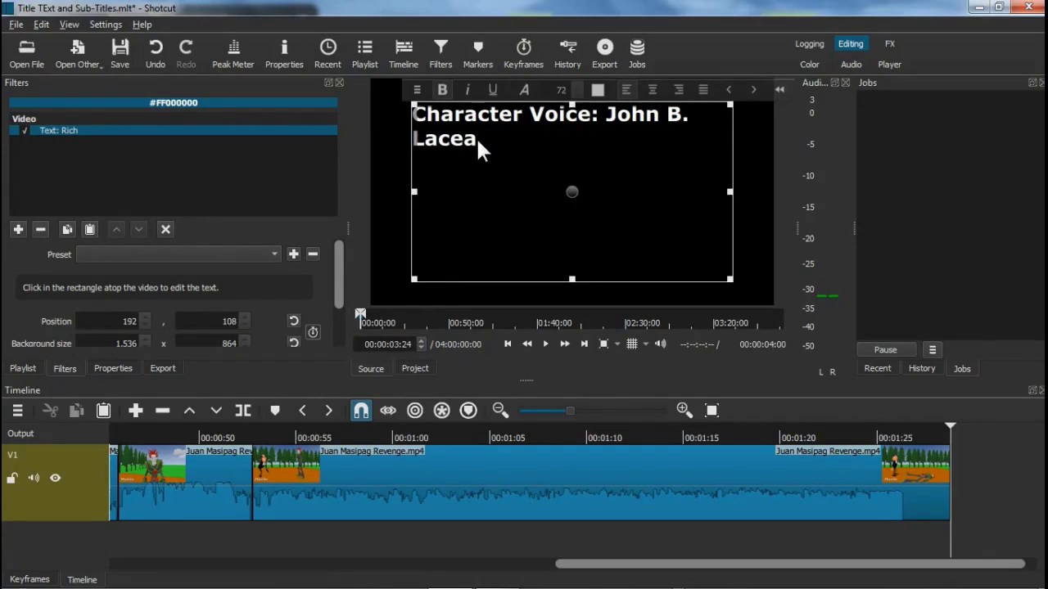
Add the Story by, Fight Choreographer and Directed by credits, then 'The End!', and select all
key("Return")
type("Story by: John B.")
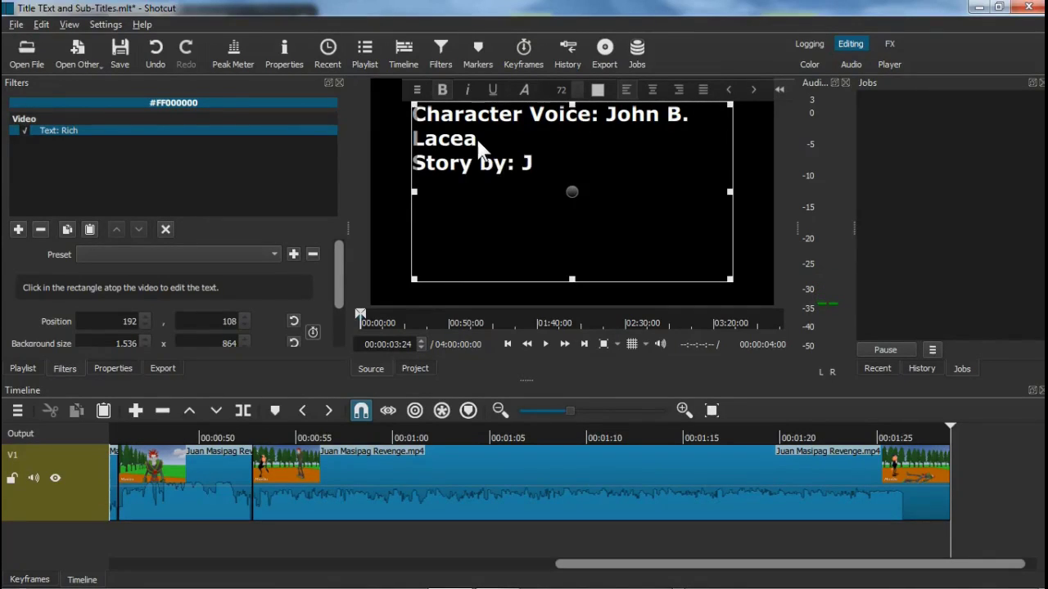
type(" Lacea")
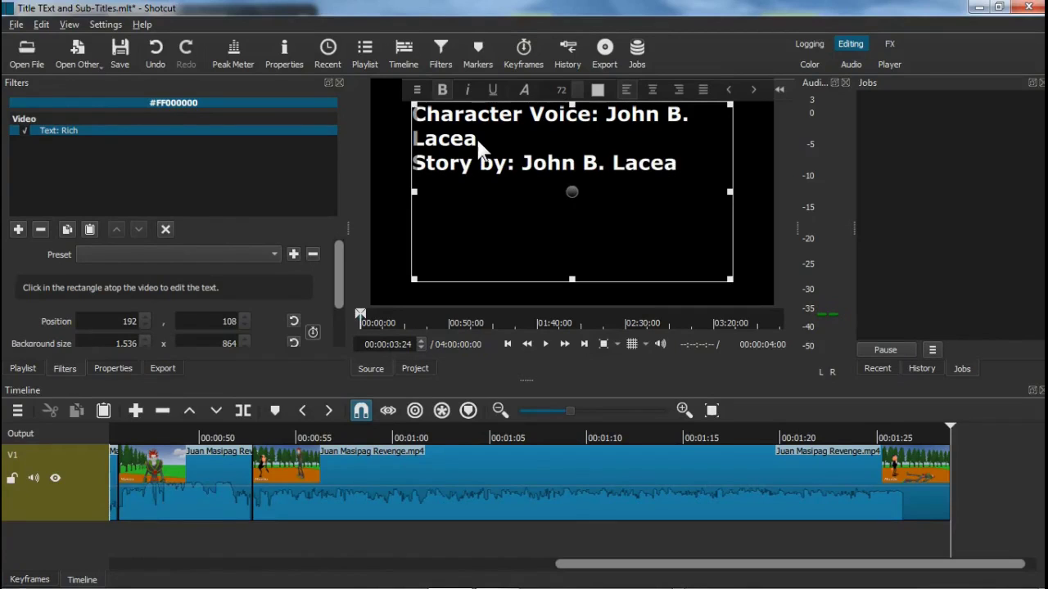
key("Return")
type("Fight C")
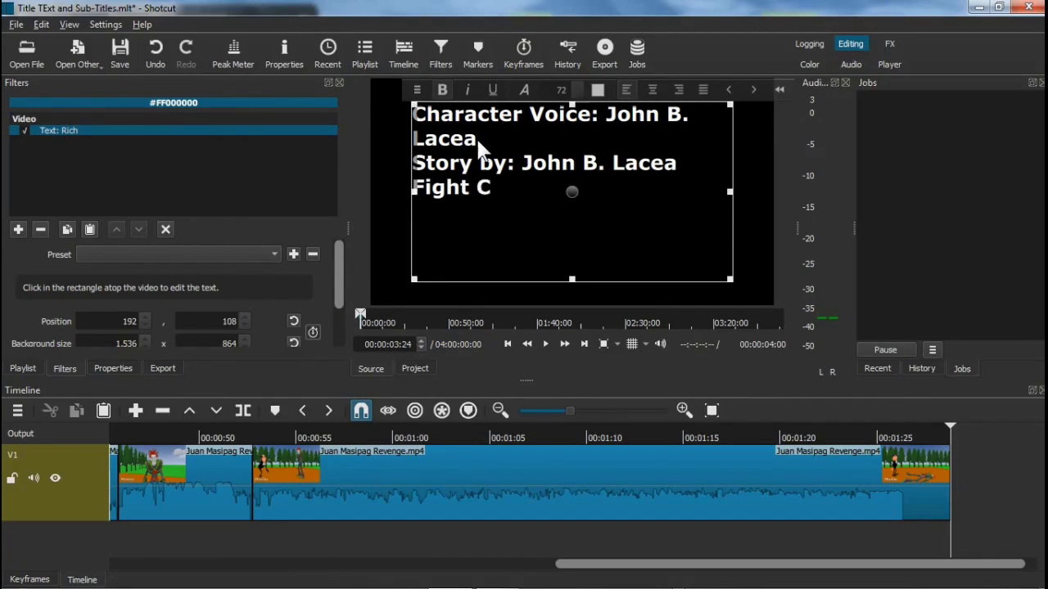
type("horeog")
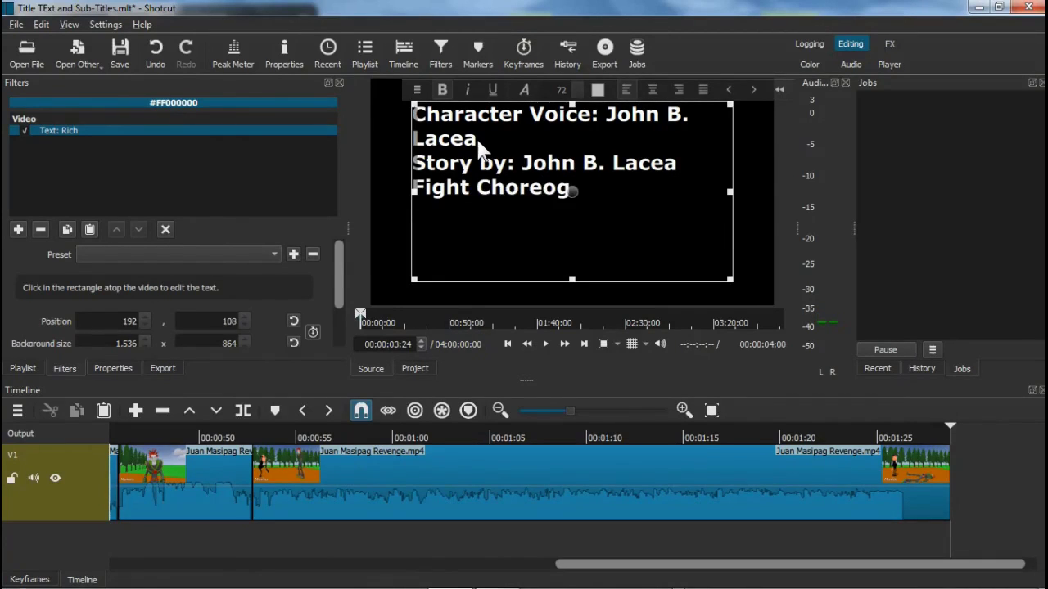
type("rapher:")
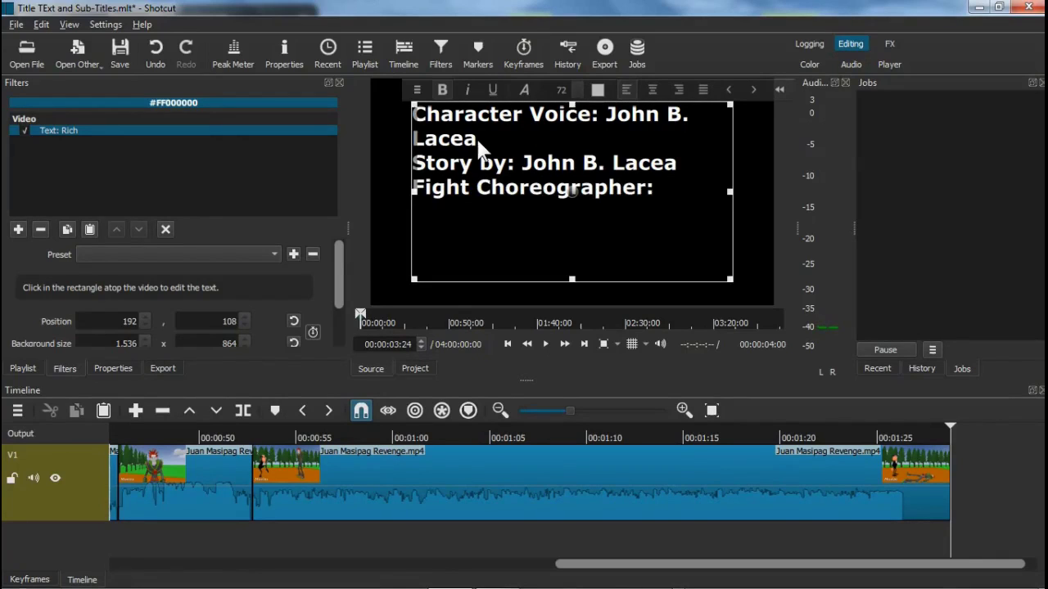
type(" John B")
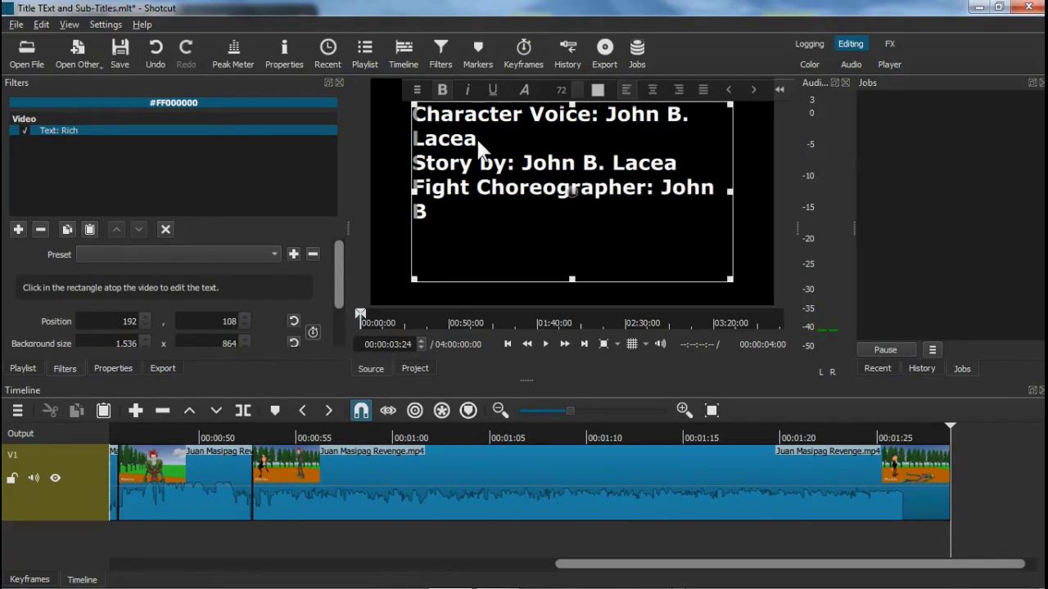
type(". Lacea")
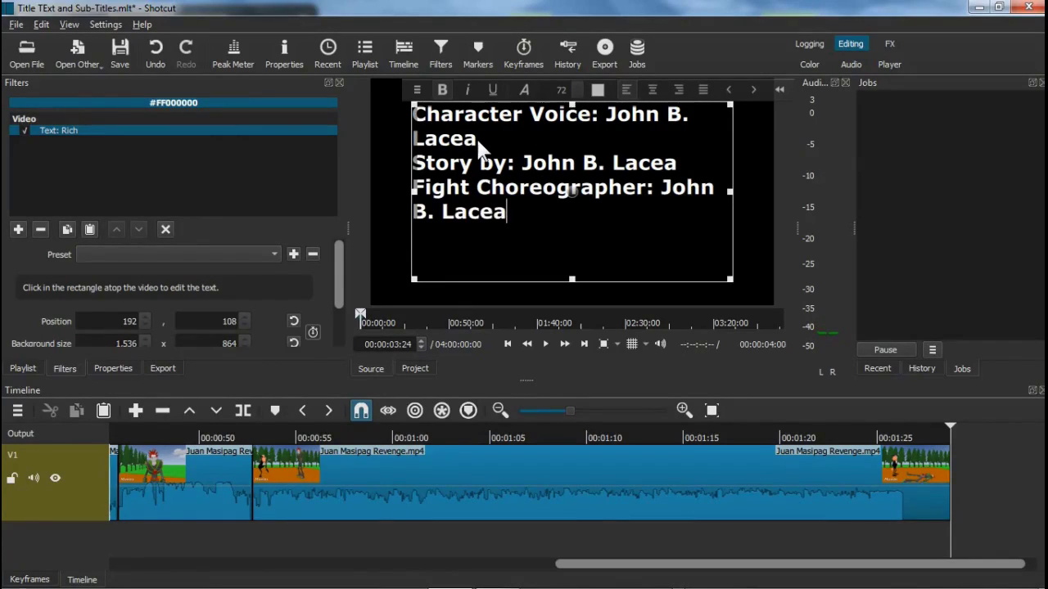
key("Return")
type("Direc")
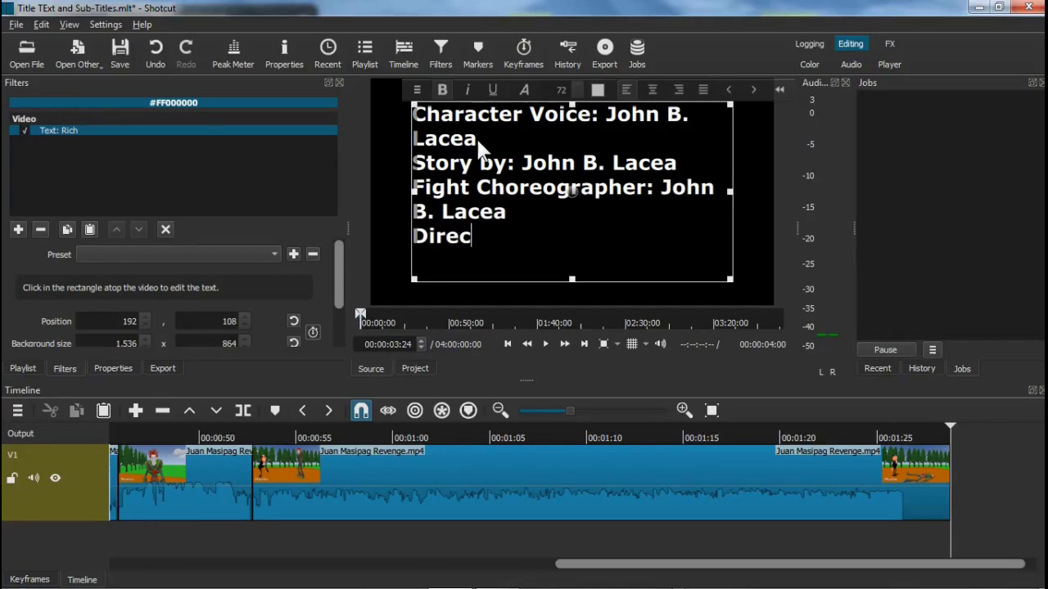
type("ted by")
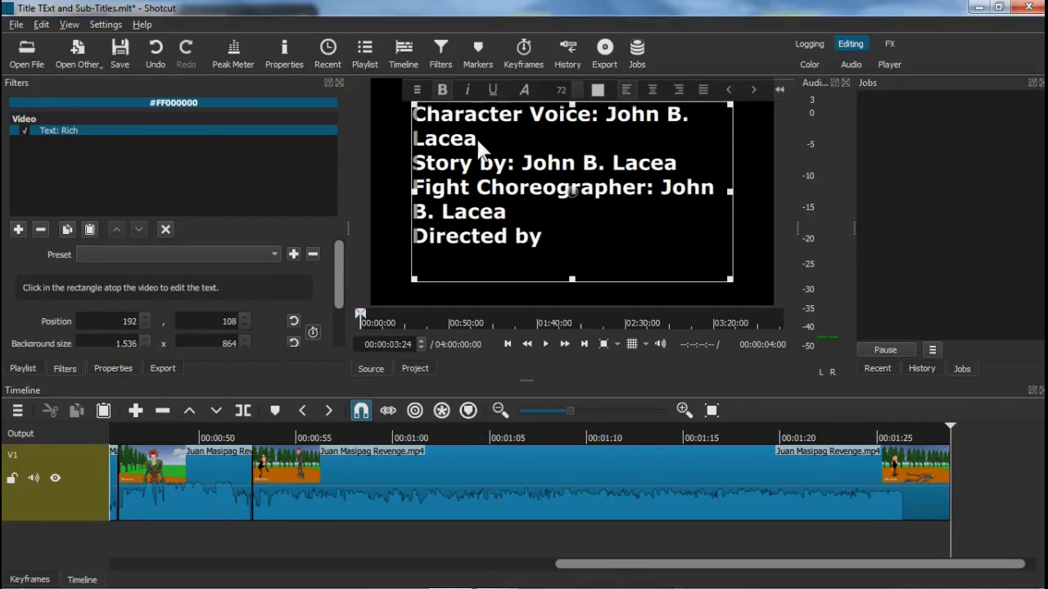
type(": John B")
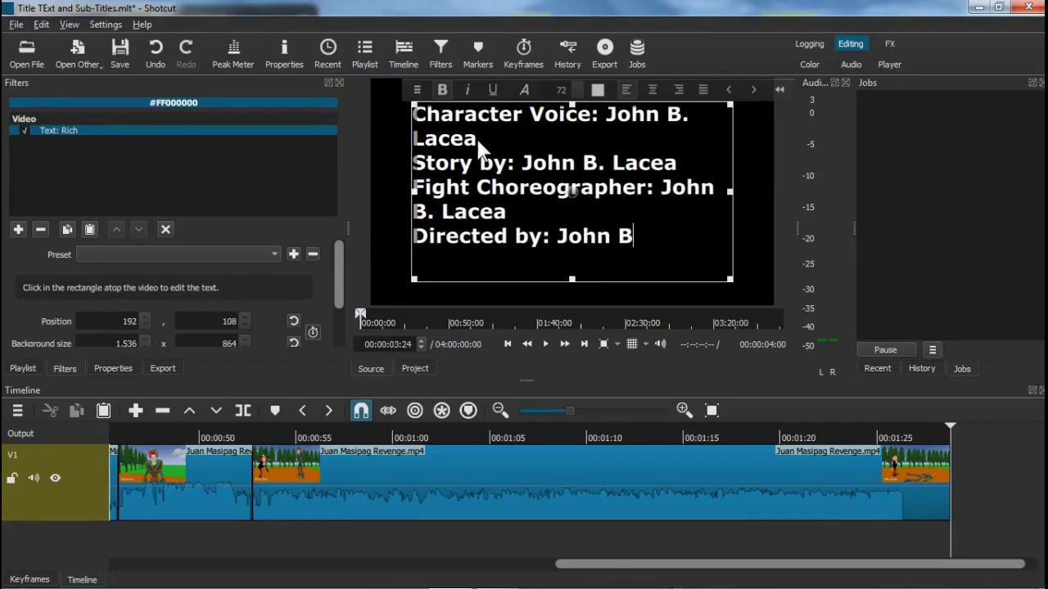
type(". Lacea")
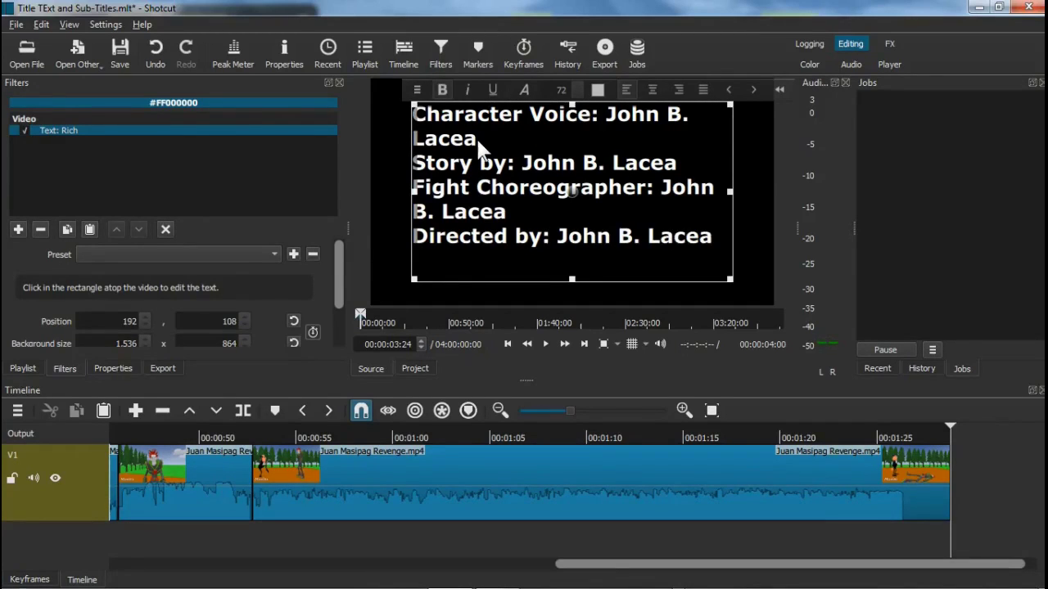
key("Return")
type("The End!")
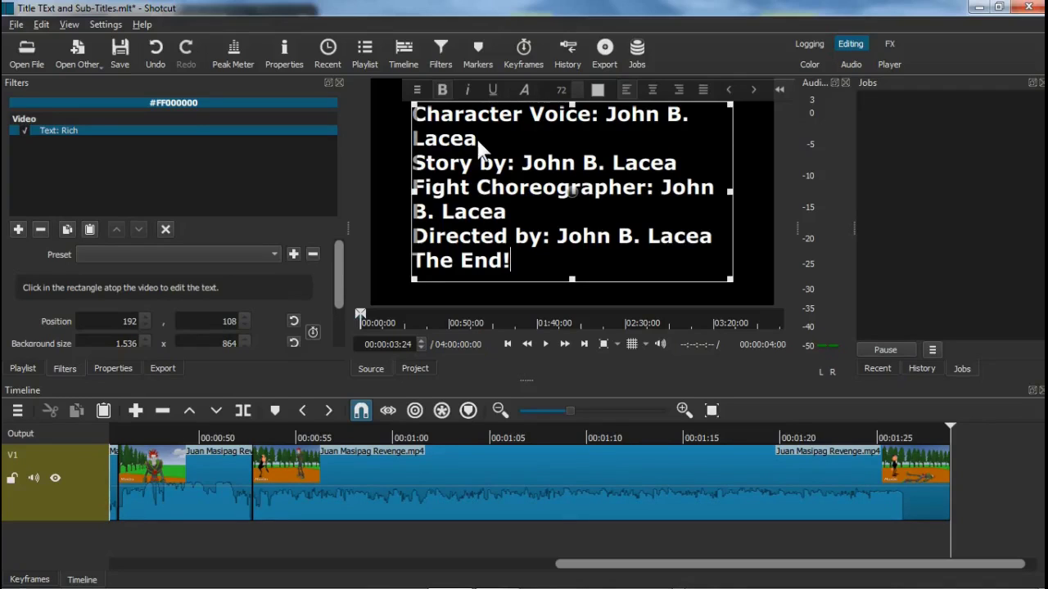
key("ctrl+a")
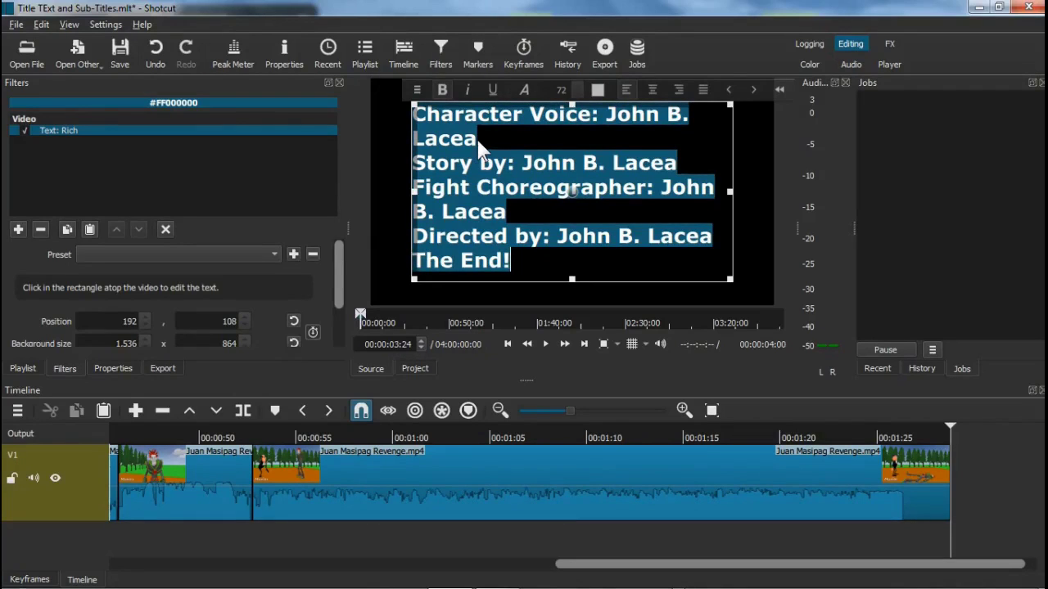
Select the entire credit text and set its size to 50
left_click(524, 140)
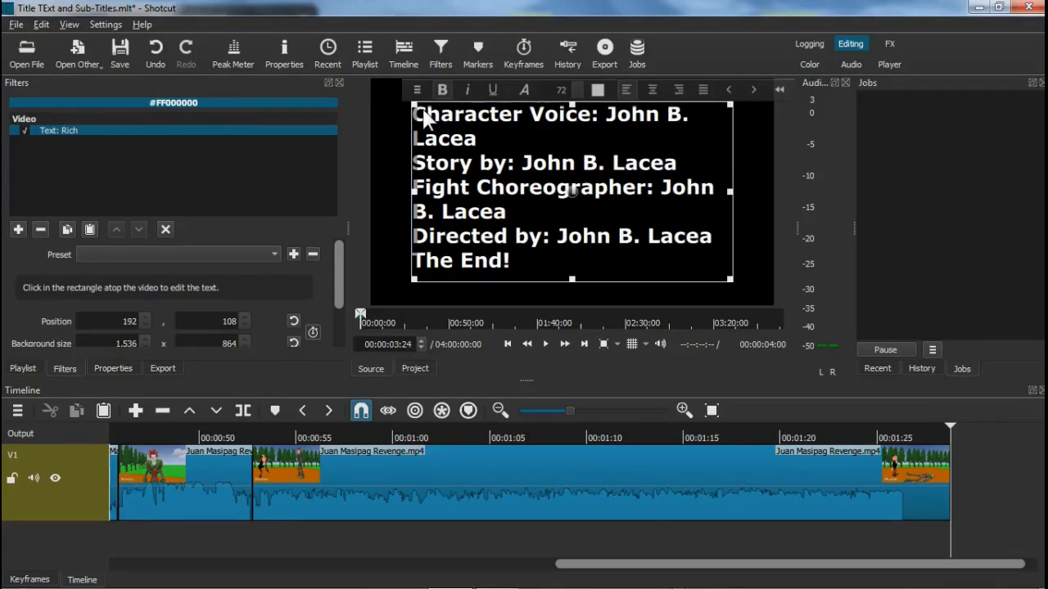
left_click_drag(423, 115, 510, 211)
left_click(472, 119)
left_click_drag(415, 115, 542, 270)
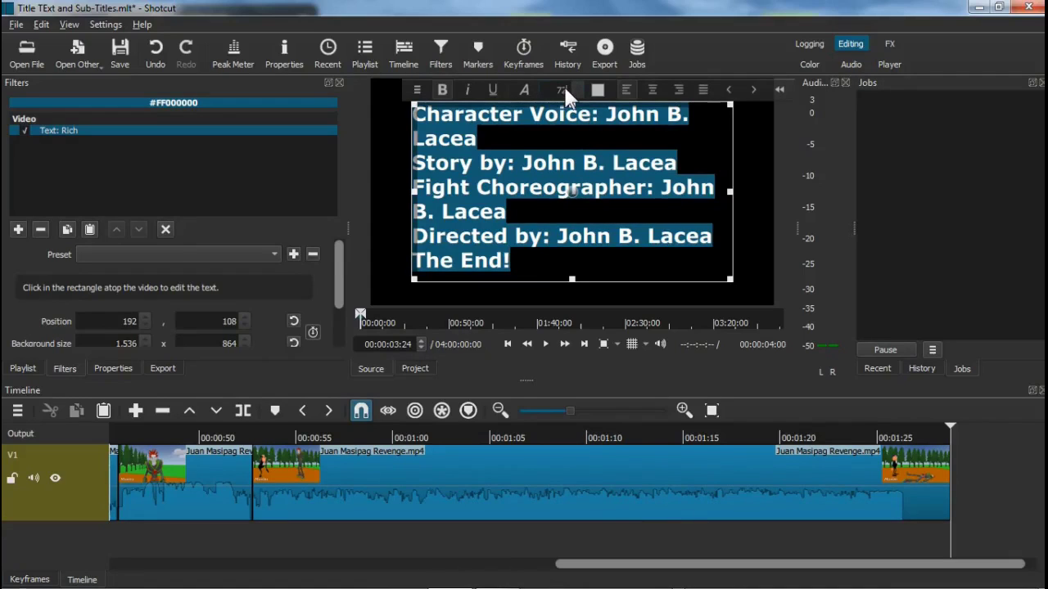
scroll(565, 90, "down", 1)
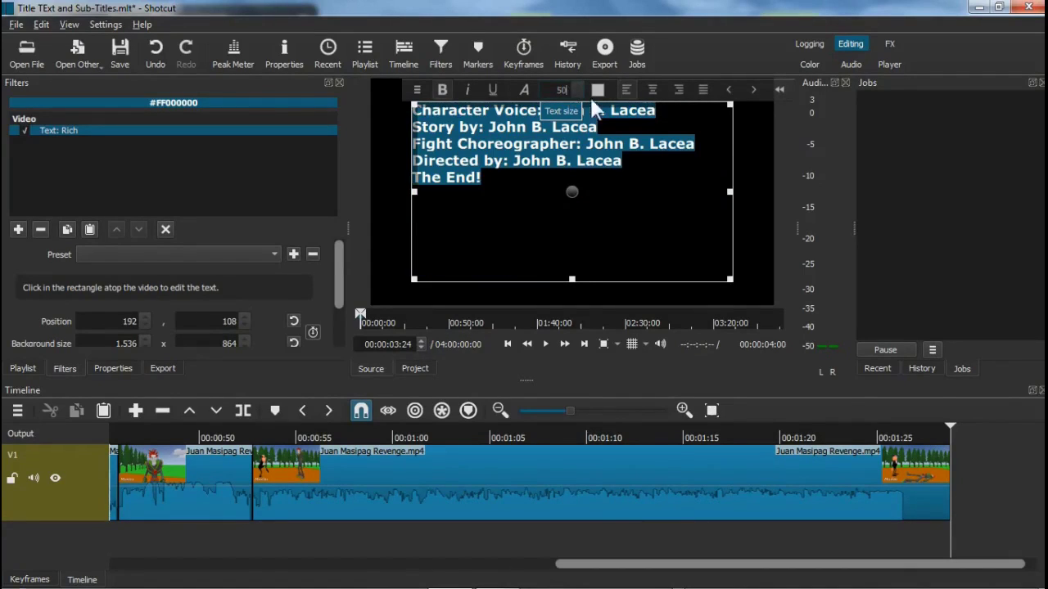
Colour the credit text yellow (#ffff00) and centre-align it
left_click(599, 90)
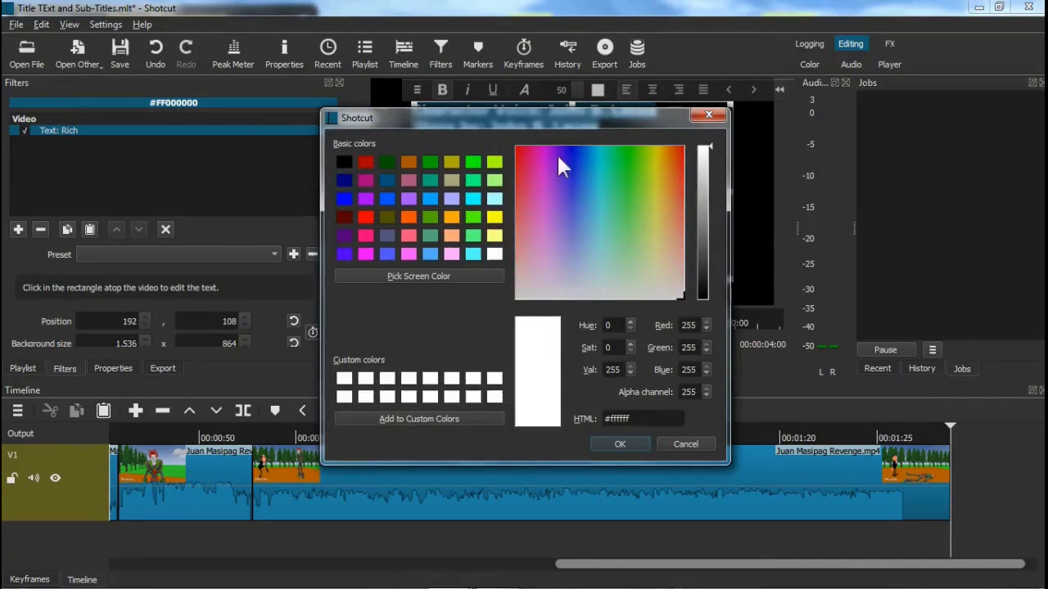
left_click(494, 218)
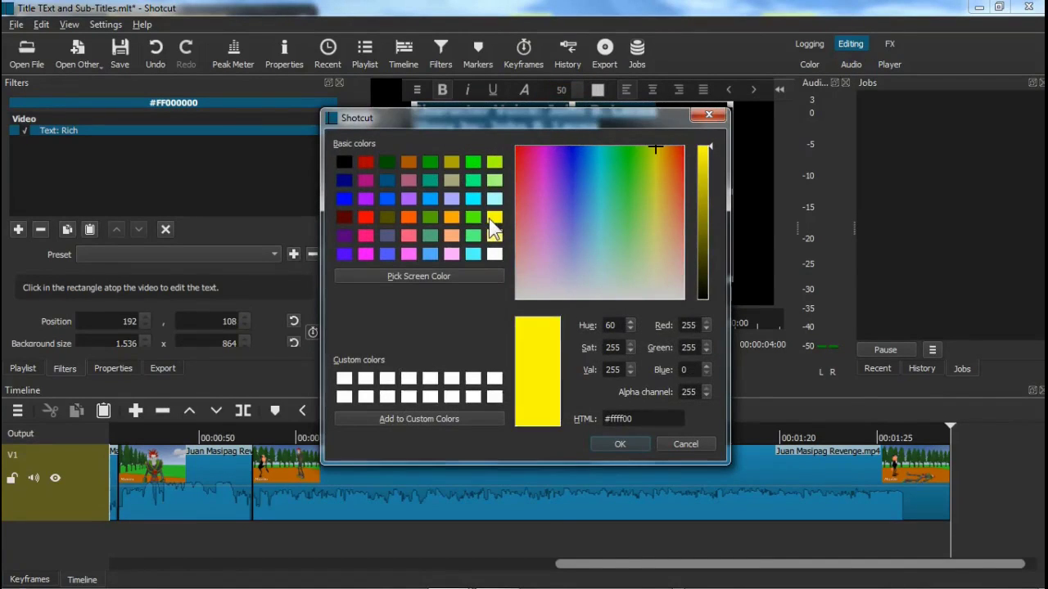
left_click(620, 442)
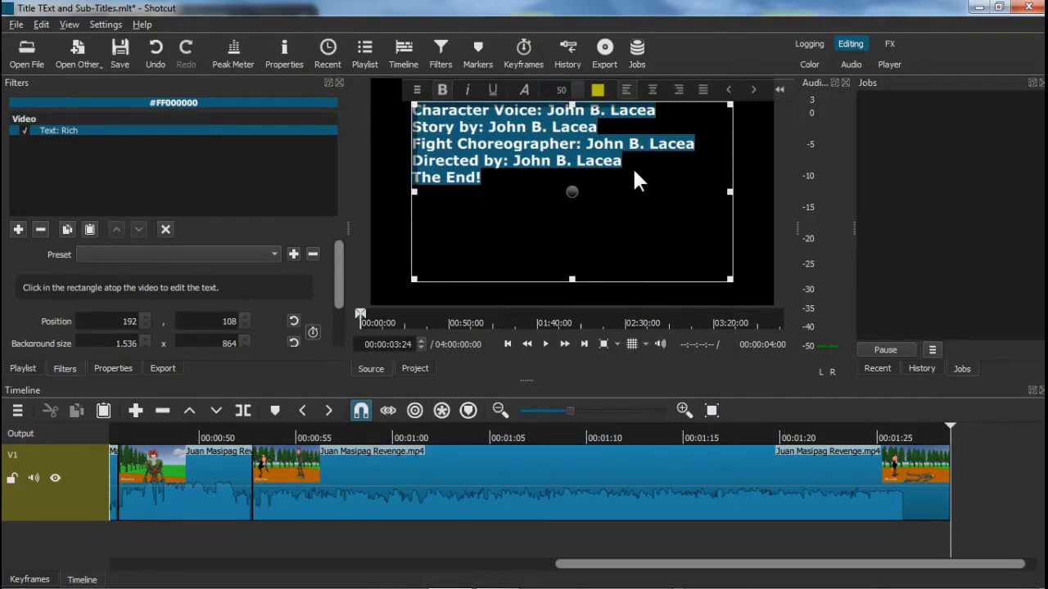
left_click(654, 90)
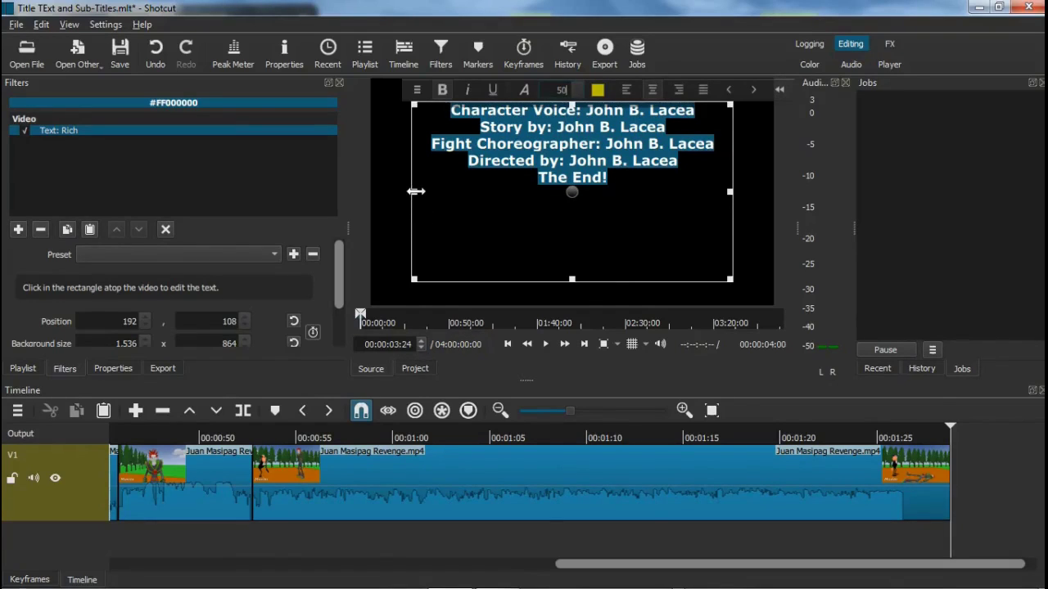
Enlarge the credits text box wider and taller so the lines fit
left_click_drag(414, 192, 370, 205)
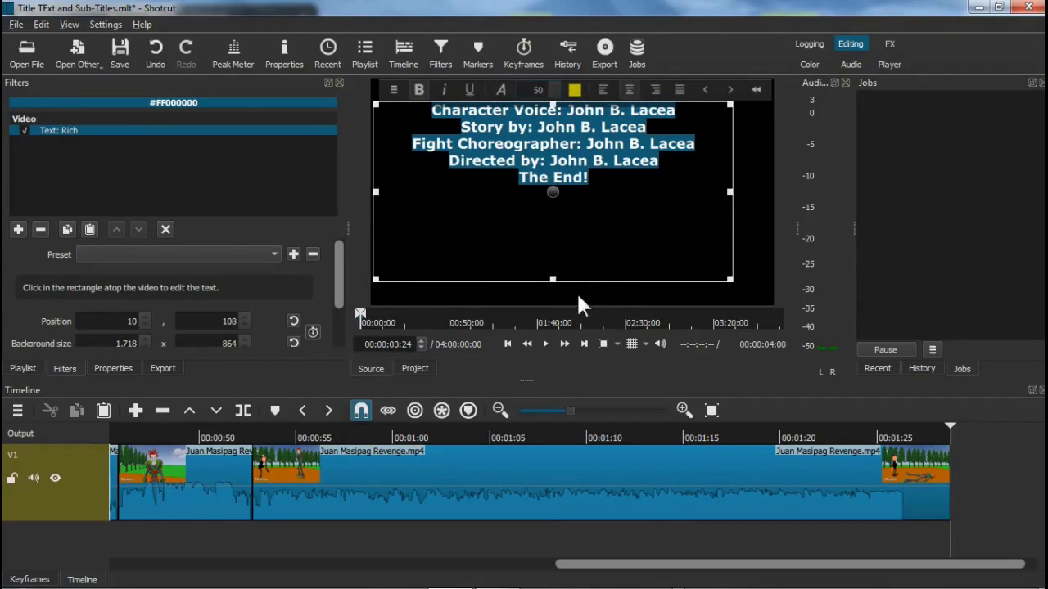
mouse_move(548, 285)
left_mouse_down()
mouse_move(551, 316)
mouse_move(553, 301)
left_mouse_up()
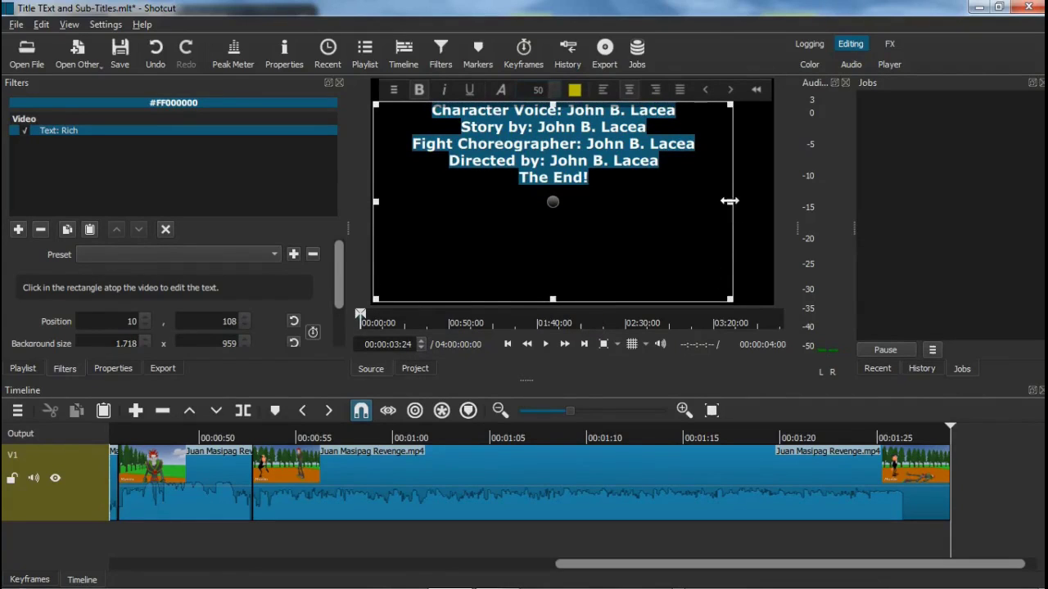
left_click_drag(749, 200, 800, 208)
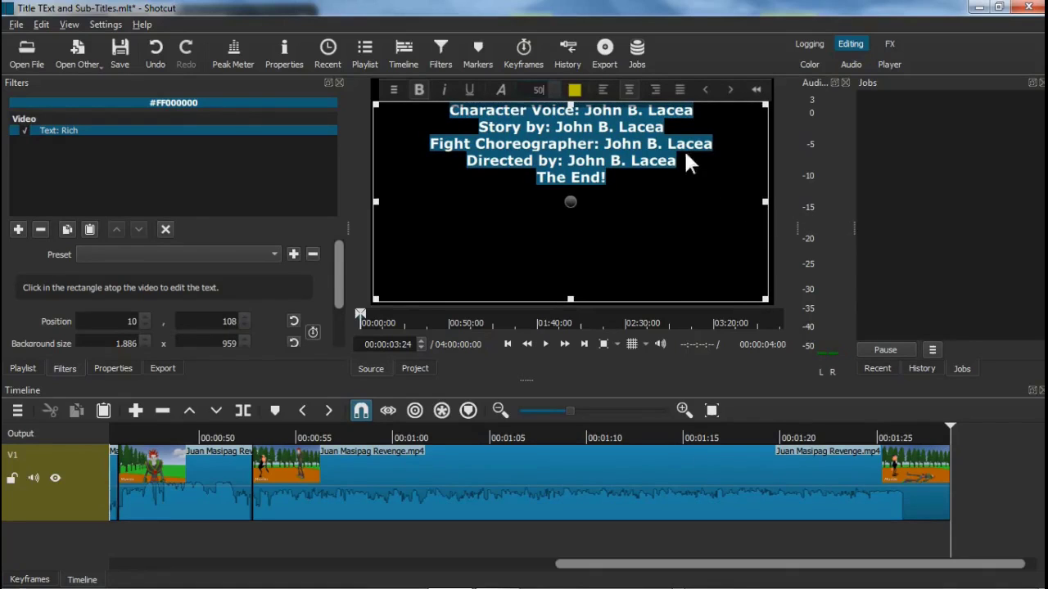
Insert blank lines between the credit lines, with two before 'The End!'
left_click(703, 109)
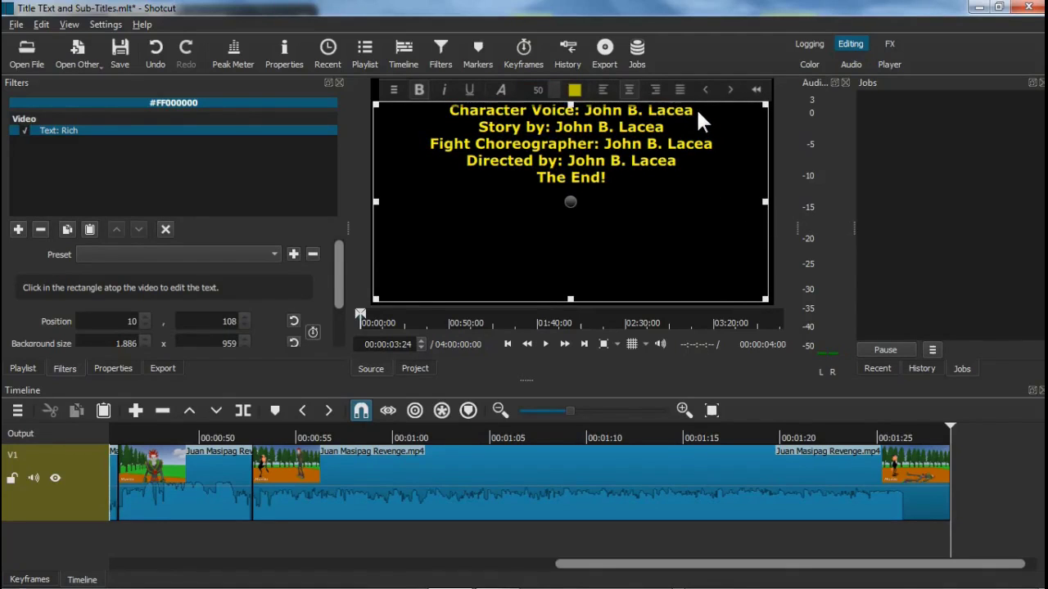
key("Return")
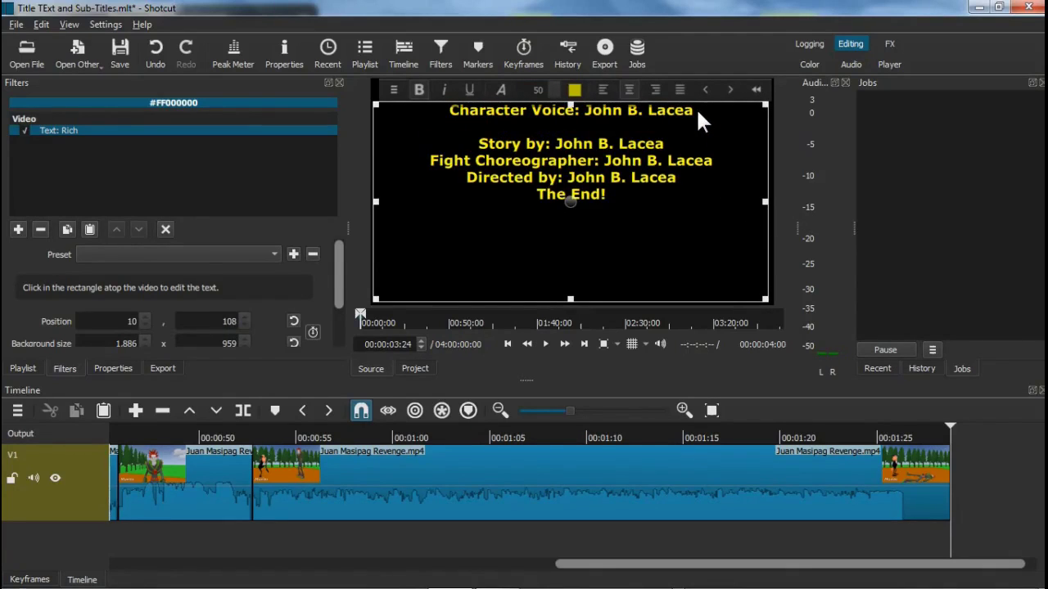
key("Down")
key("Return")
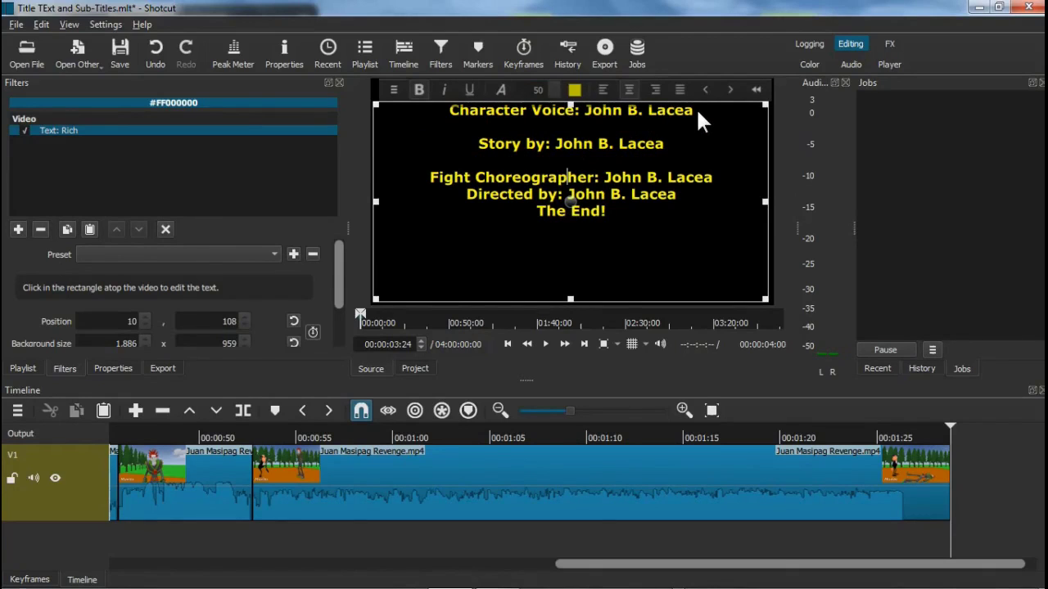
key("Down")
key("Return")
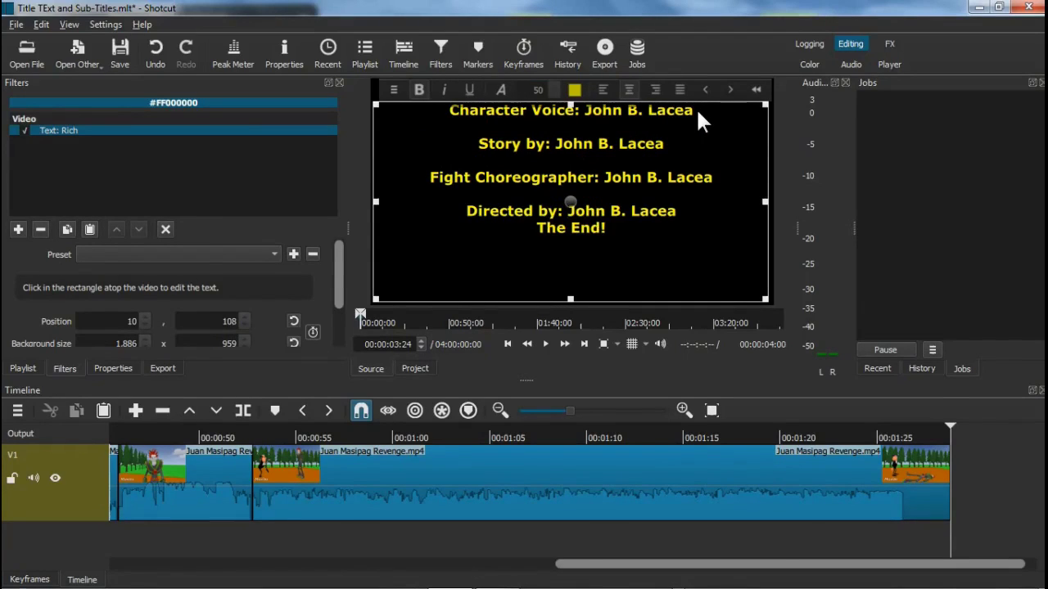
key("Return")
key("Return")
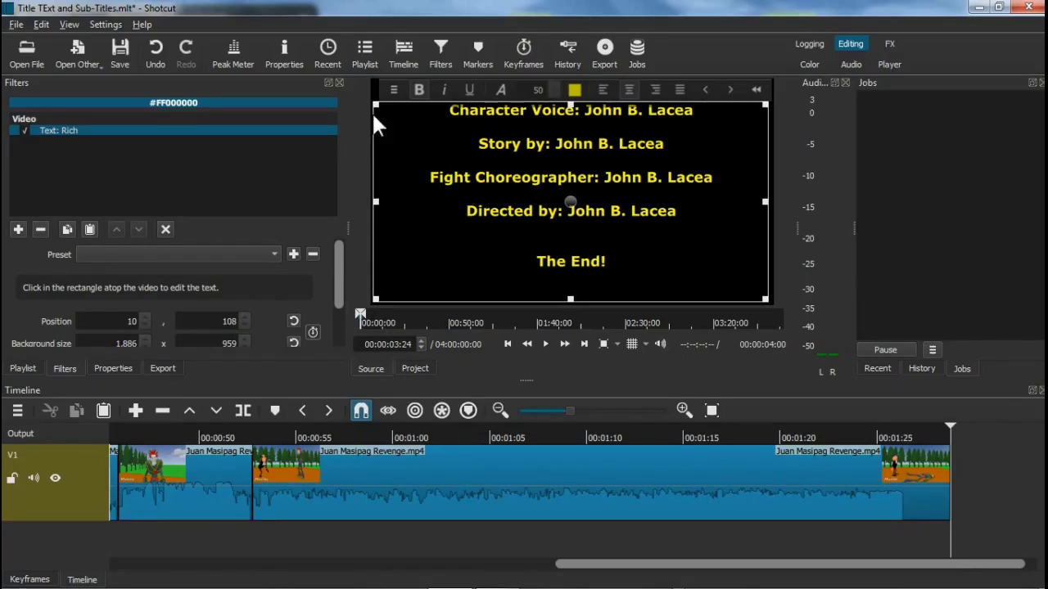
Apply the Scroll Up preset to the credits and overwrite the clip onto V1's end
left_click(272, 271)
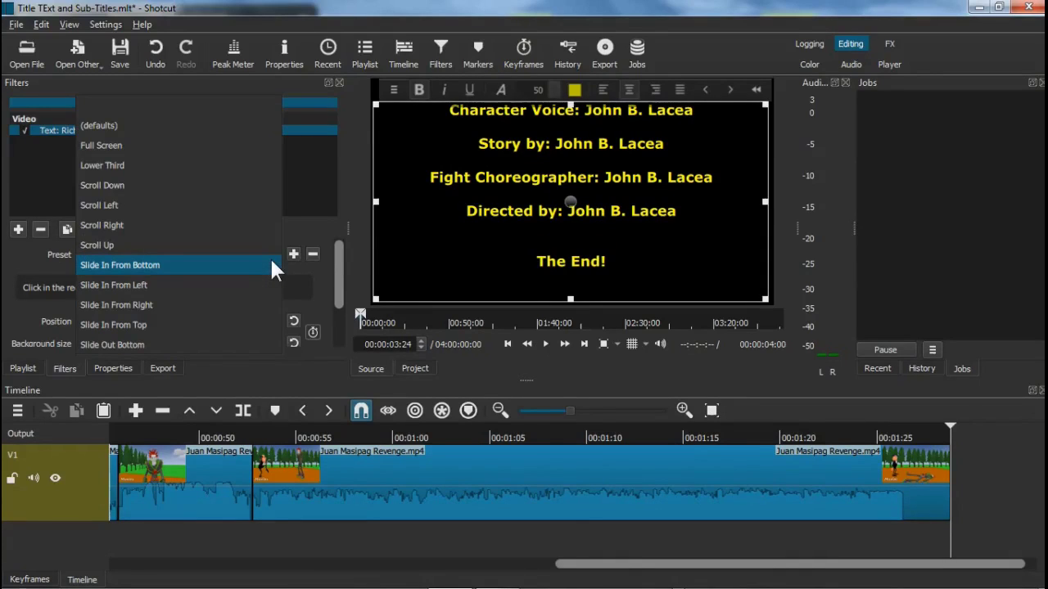
left_click(156, 246)
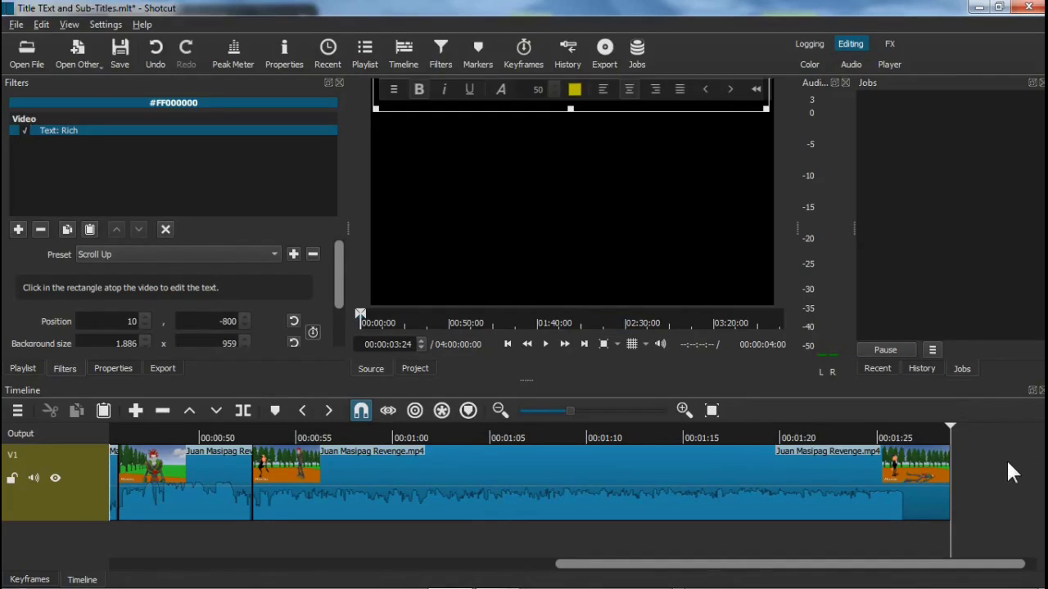
left_click(217, 410)
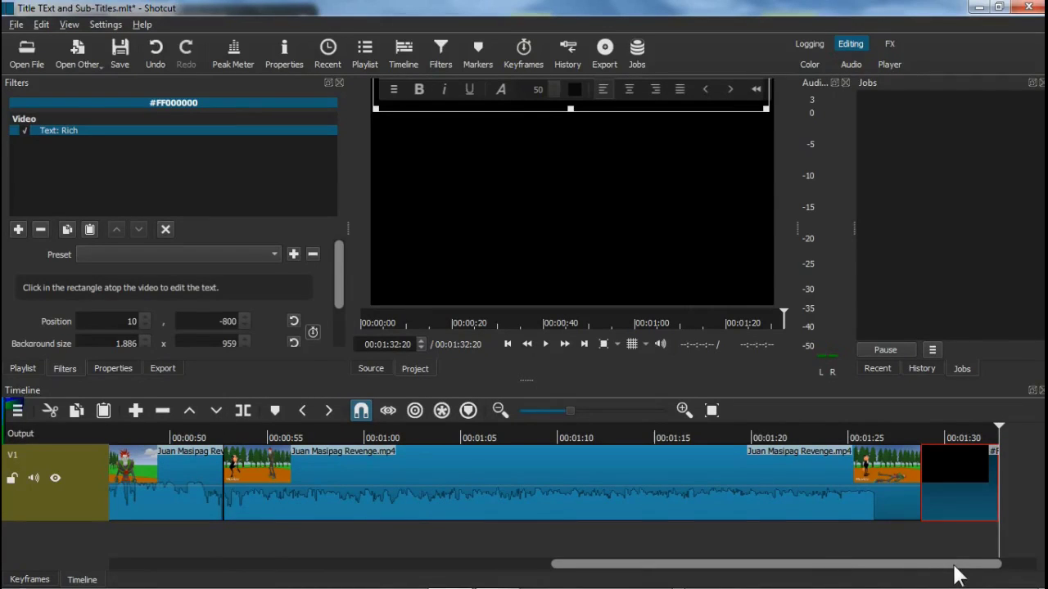
Play from about 00:01:28 to watch the yellow credits scroll up to 00:01:32:20
left_click_drag(958, 576, 991, 573)
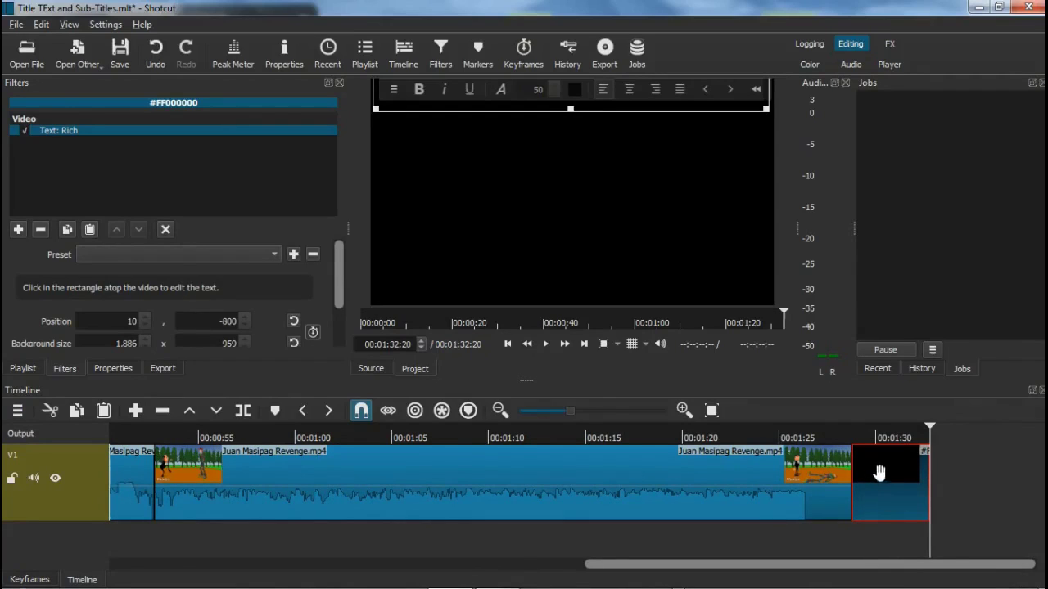
left_click(849, 440)
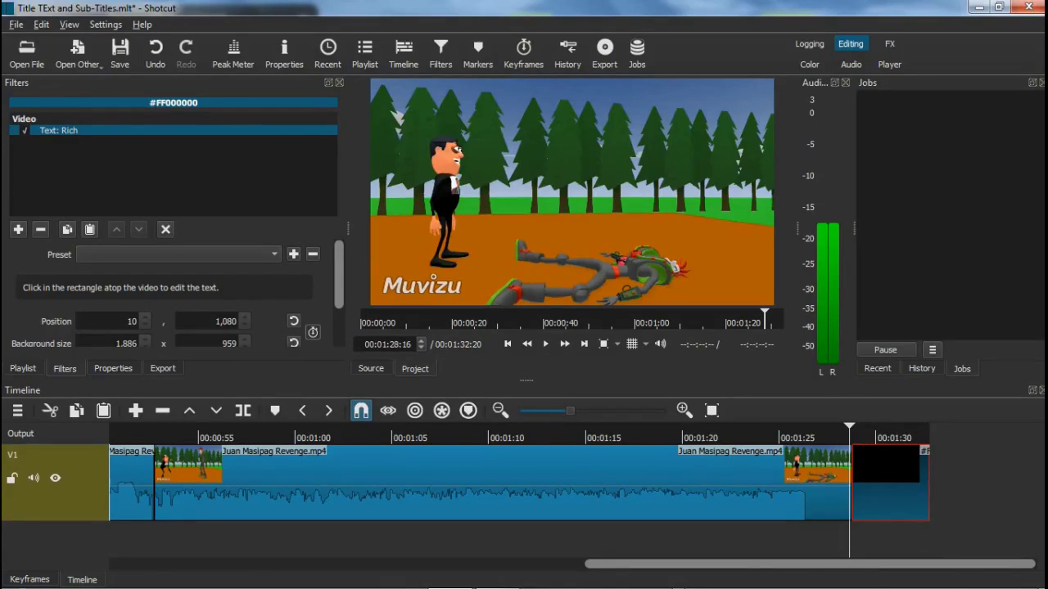
left_click(548, 349)
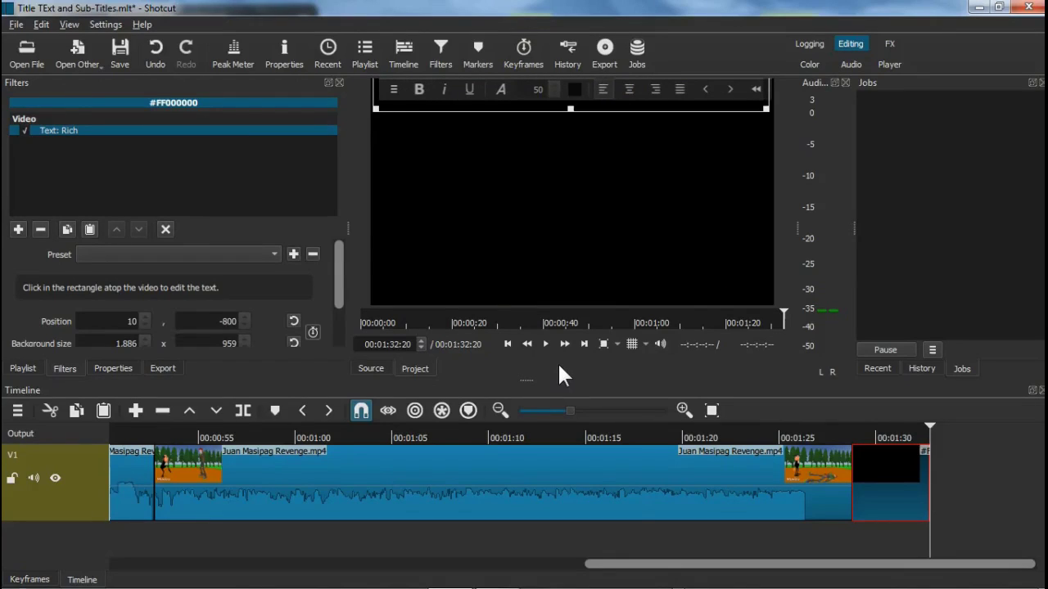
Choose the YouTube export preset and show its advanced settings
left_click(609, 58)
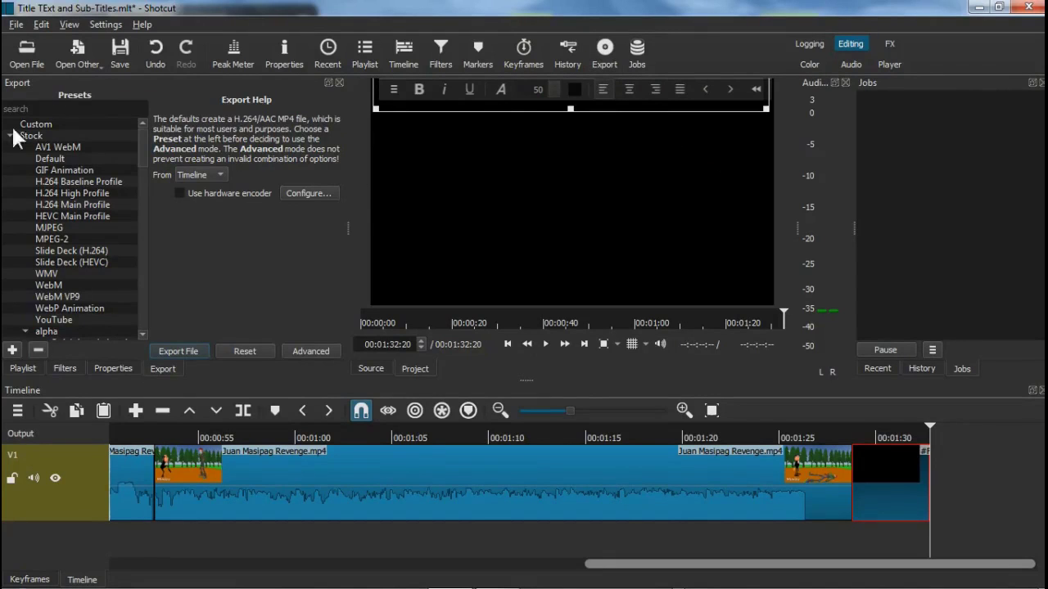
left_click(54, 320)
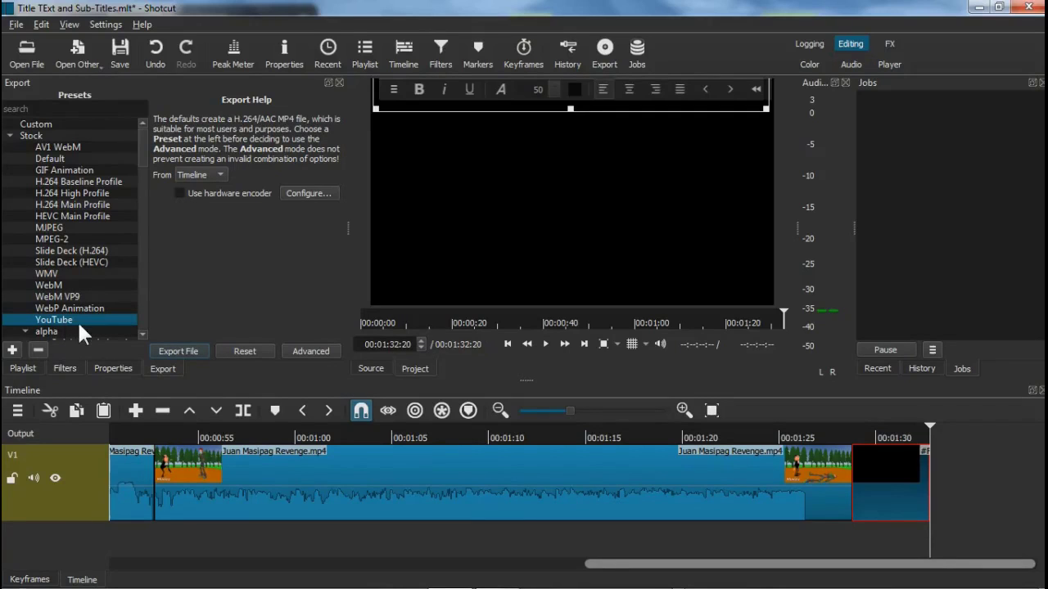
left_click(323, 353)
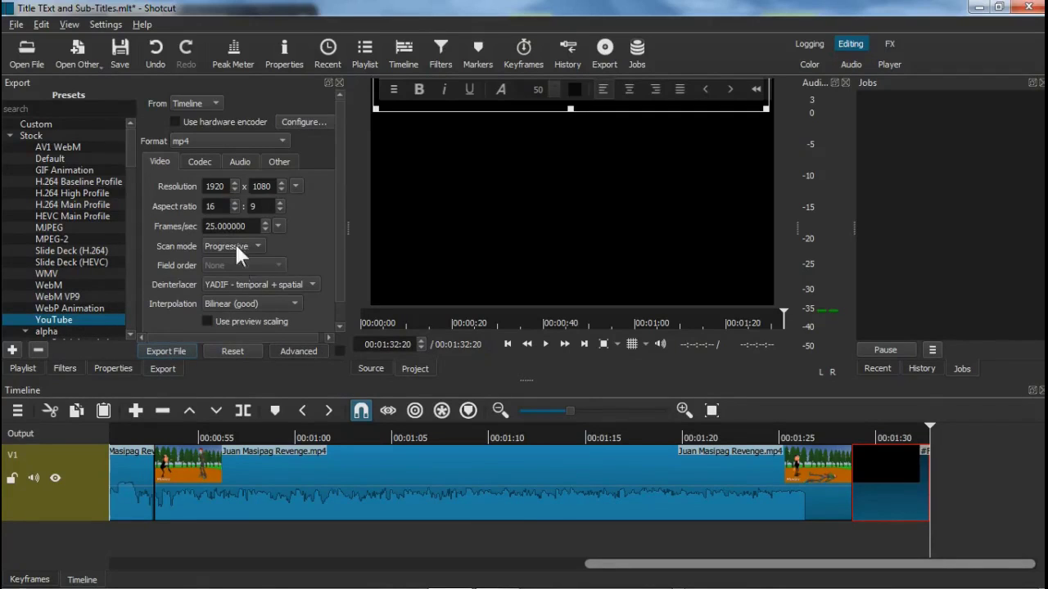
Set the export resolution to 1280×720 and the frame rate to 30 fps
left_click(227, 187)
key("BackSpace")
key("BackSpace")
key("BackSpace")
type("280")
left_click(275, 187)
key("BackSpace")
key("BackSpace")
key("BackSpace")
key("BackSpace")
type("720")
left_click(252, 227)
key("BackSpace")
key("BackSpace")
key("BackSpace")
key("BackSpace")
key("BackSpace")
key("BackSpace")
key("BackSpace")
key("BackSpace")
key("BackSpace")
type("30")
Export the video as 'The REvenge of Juan Masipag' into the Title TExt and Sub-Titles folder and let it render
left_click(176, 352)
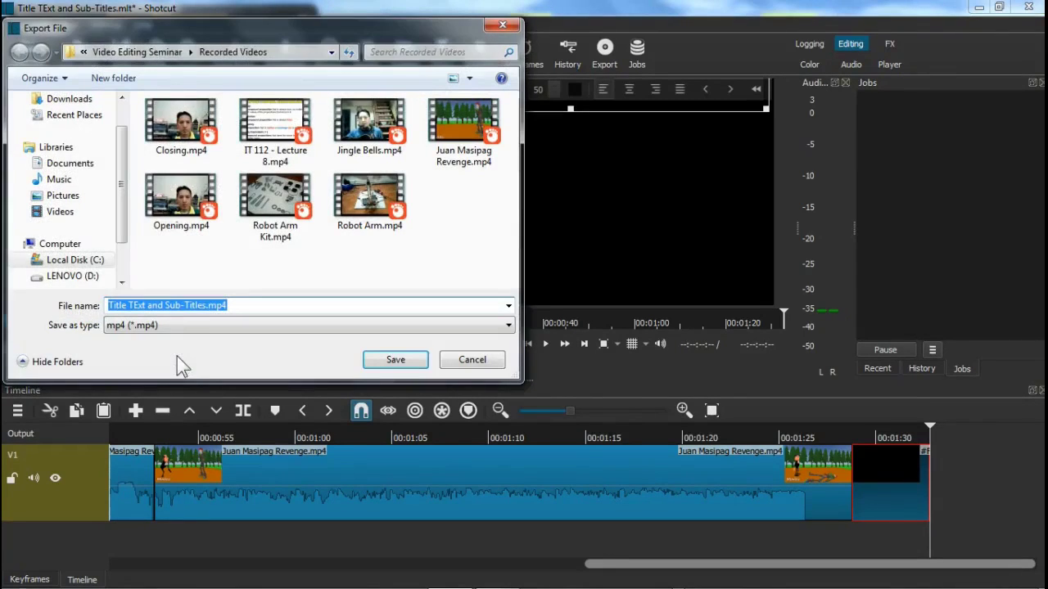
left_click(136, 52)
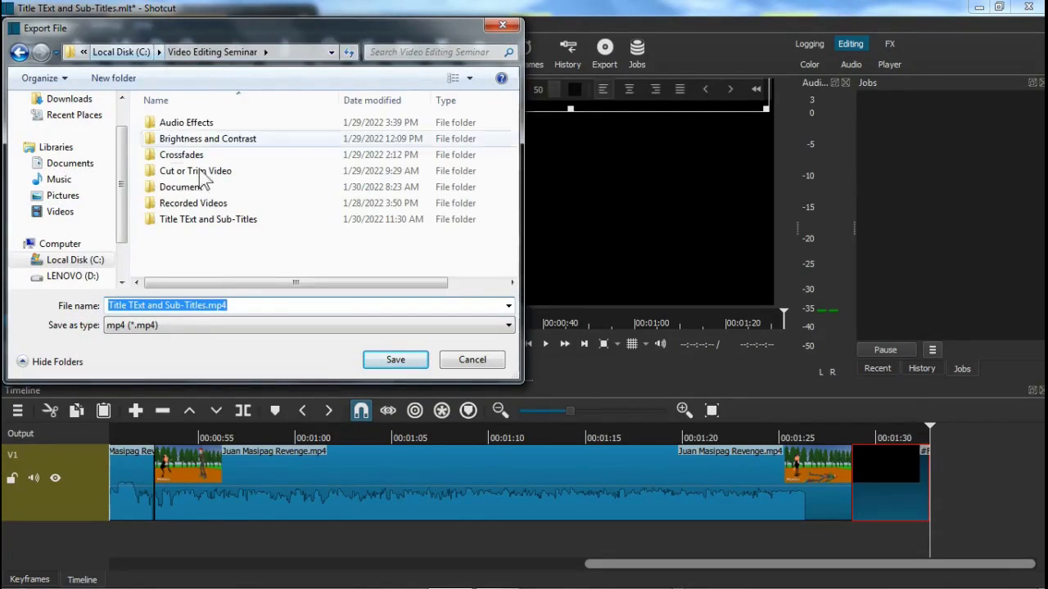
left_click(221, 223)
double_click(226, 232)
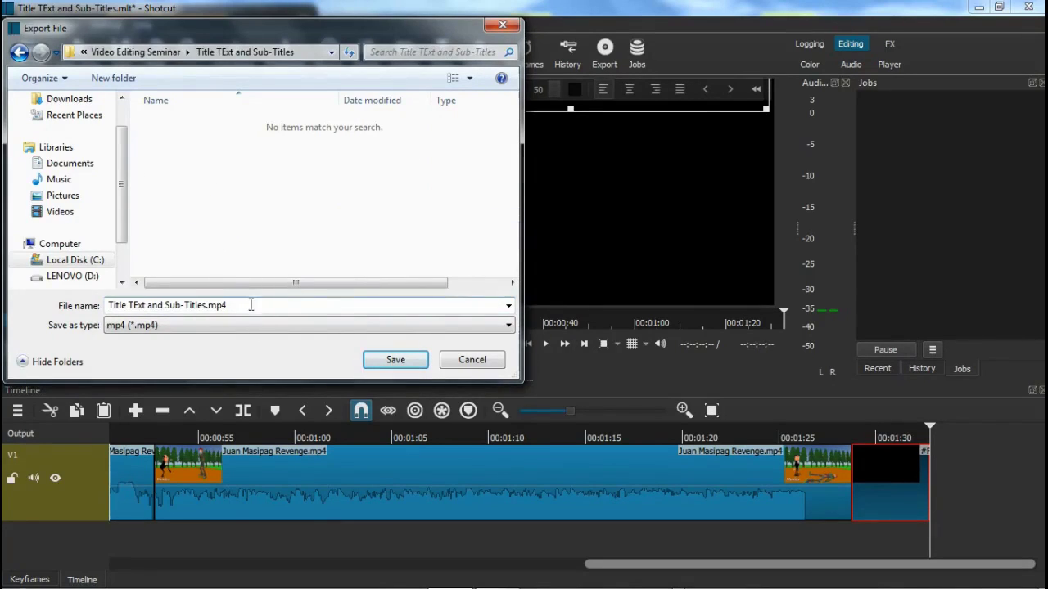
type("The ")
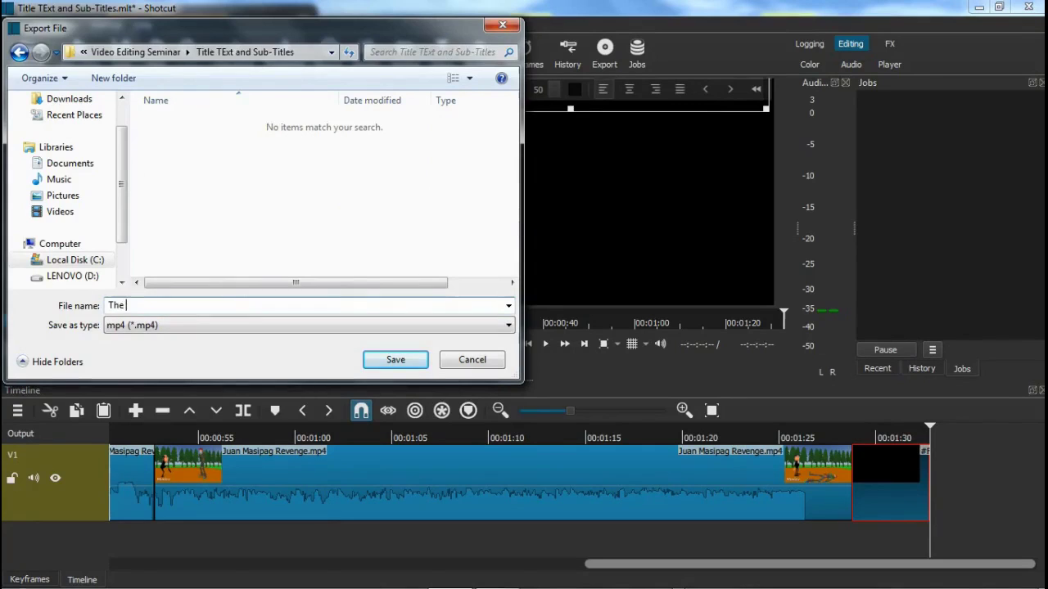
type("REvenge of Juan Masipag")
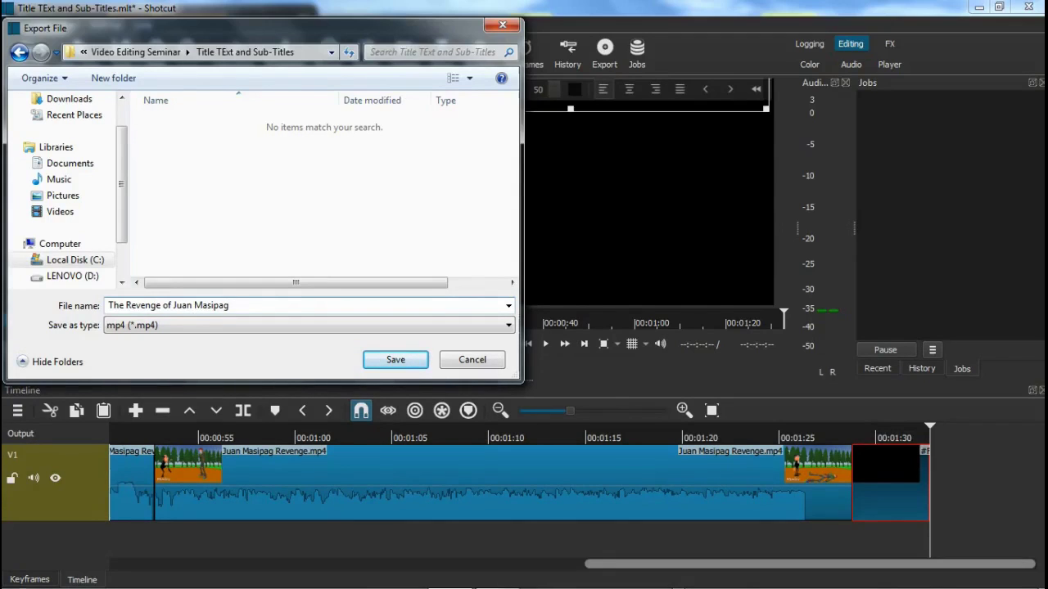
left_click(380, 363)
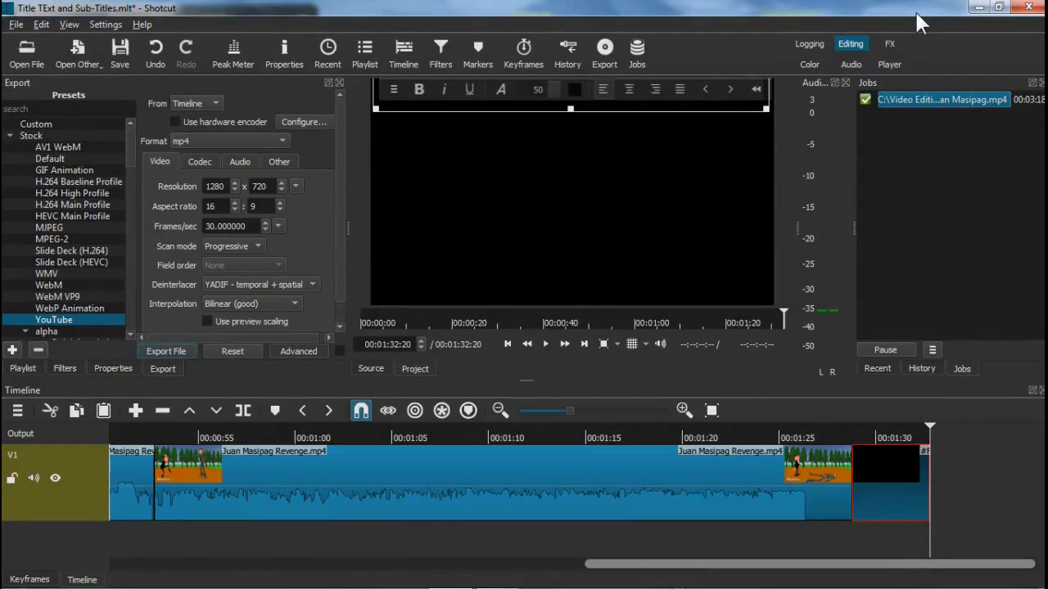
mouse_move(890, 585)
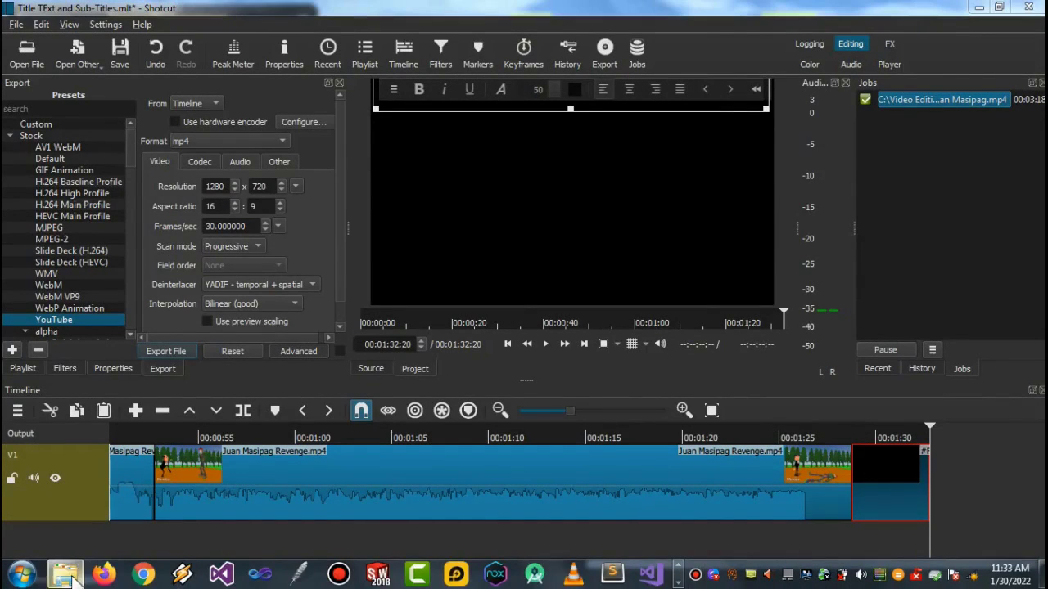
Play the exported mp4 from the Title TExt and Sub-Titles folder in Windows Media Player
left_click(73, 580)
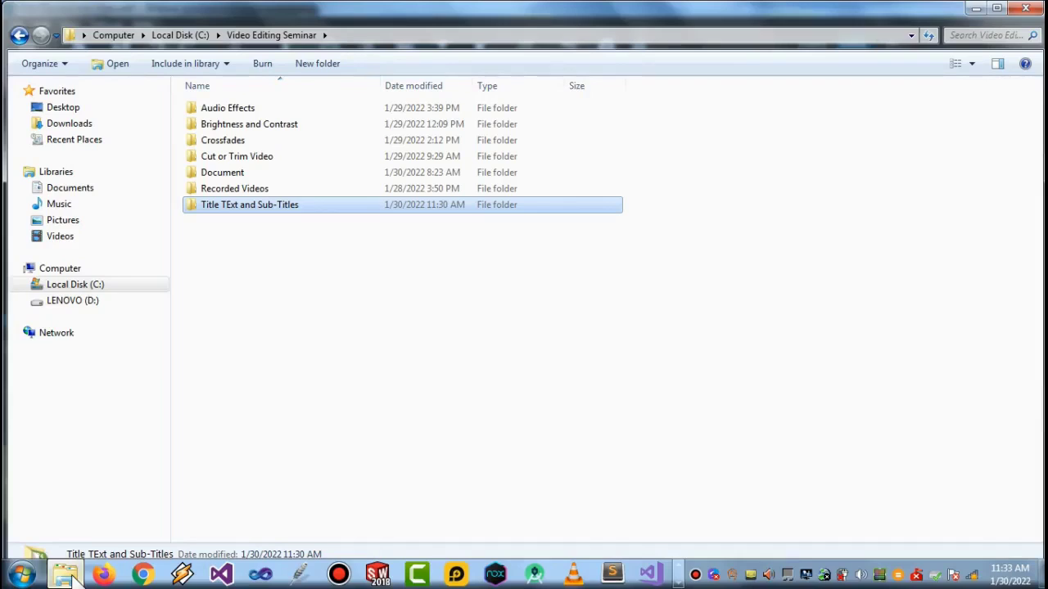
double_click(281, 209)
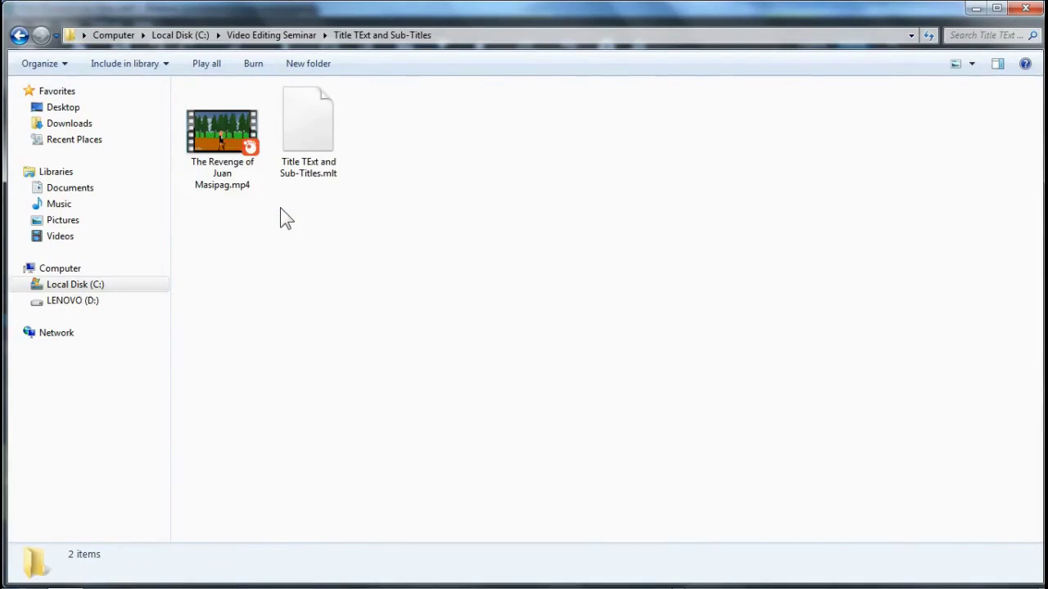
right_click(237, 145)
mouse_move(292, 237)
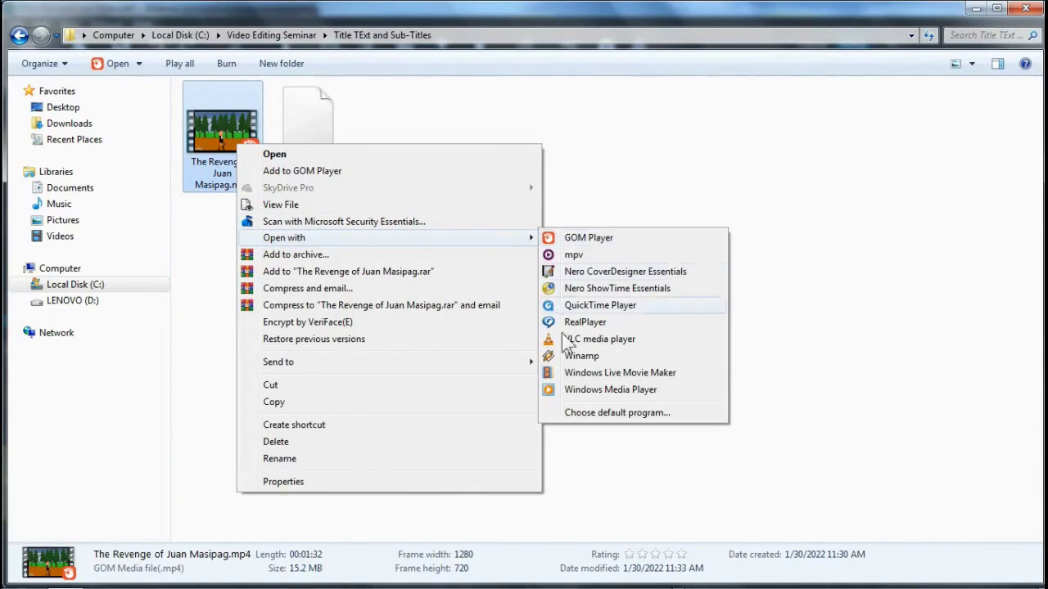
left_click(573, 391)
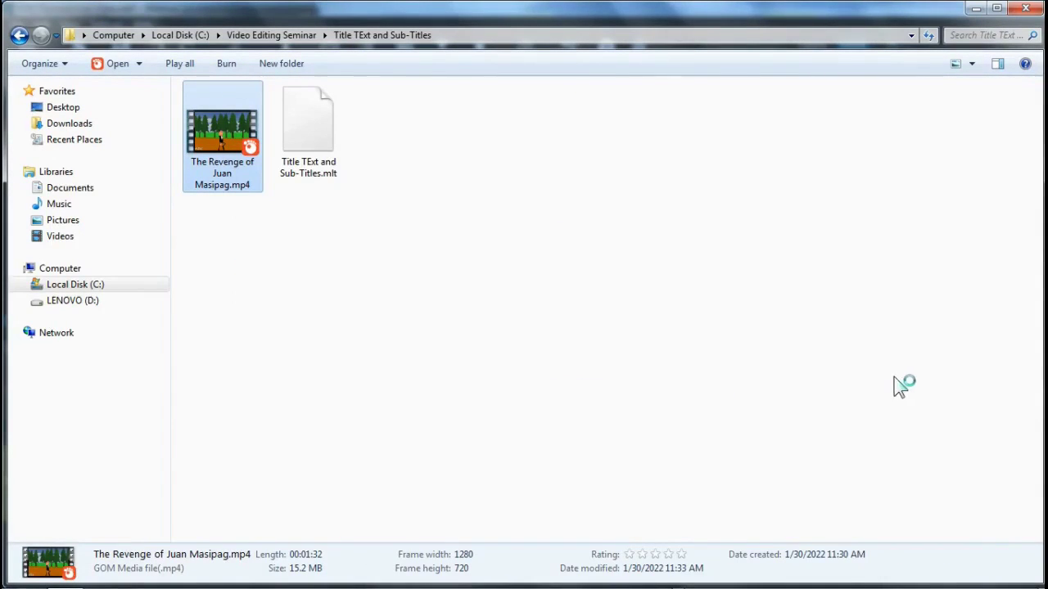